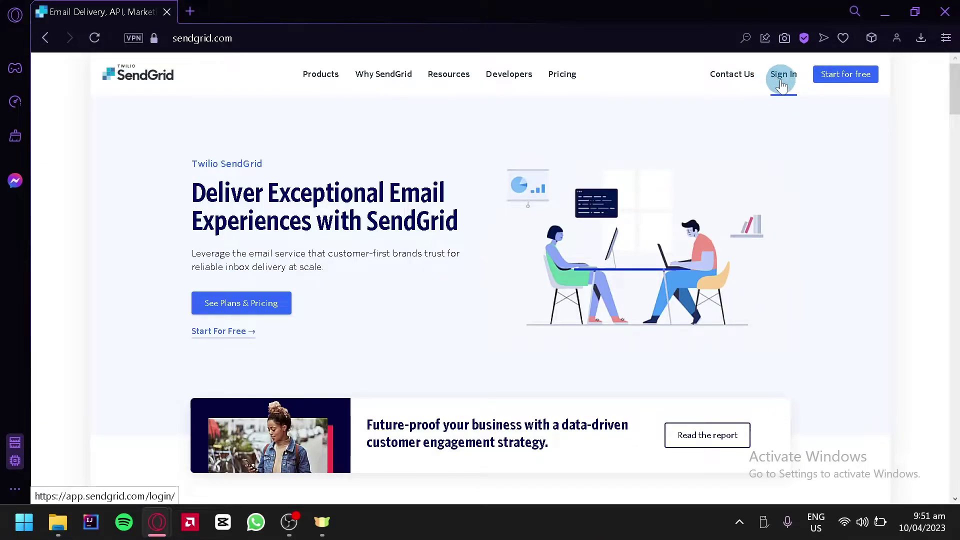
# - Sign up for a free SendGrid account, pass the reCAPTCHA, and reach the dashboard
pyautogui.click(842, 76)
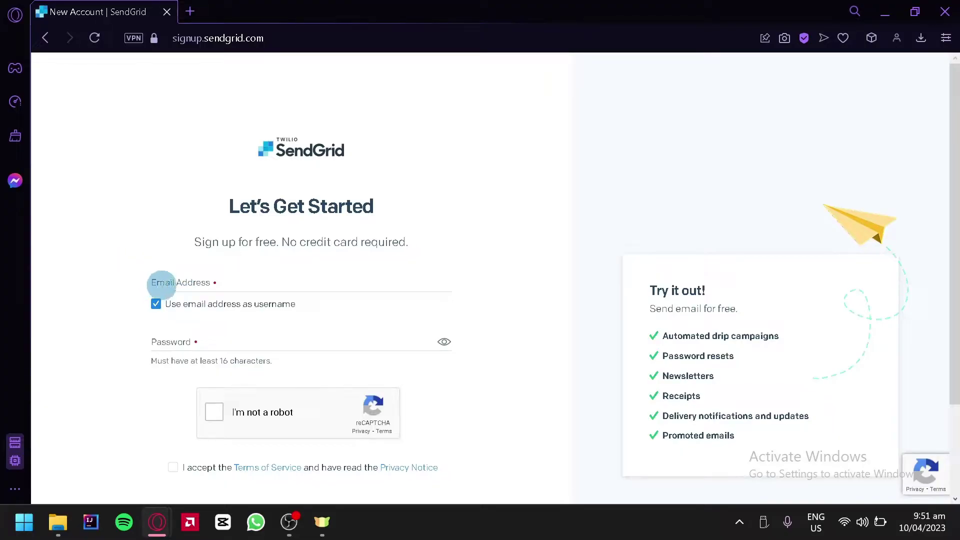
pyautogui.scroll(-2, 200, 330)
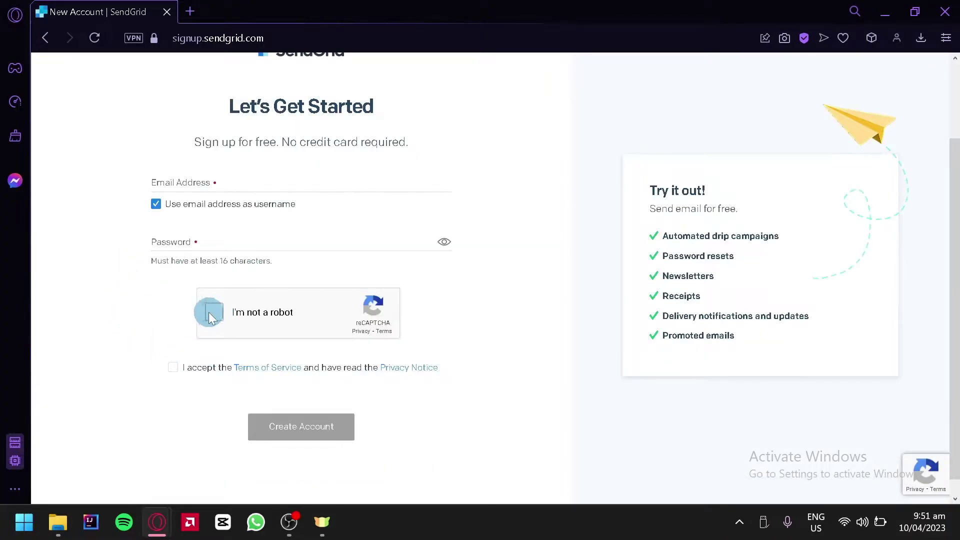
pyautogui.click(211, 314)
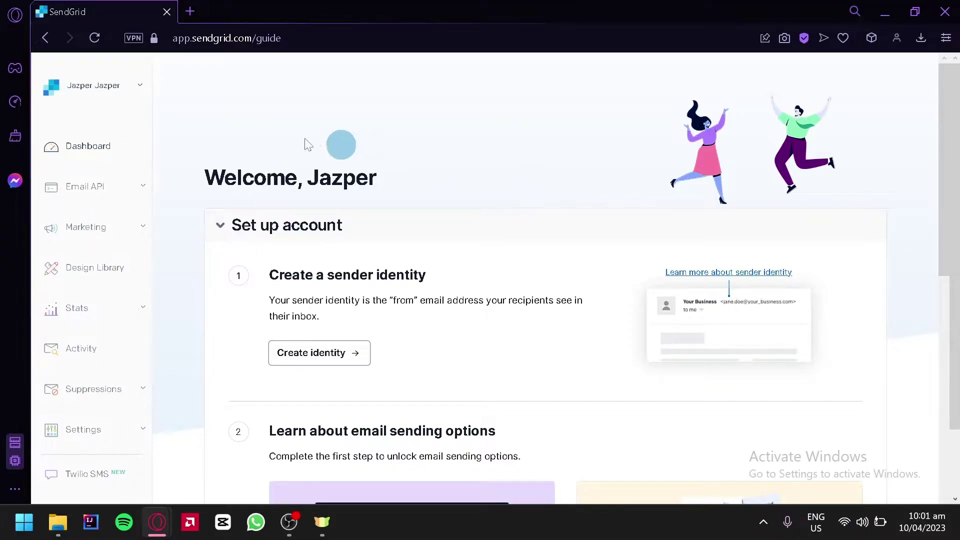
pyautogui.click(117, 149)
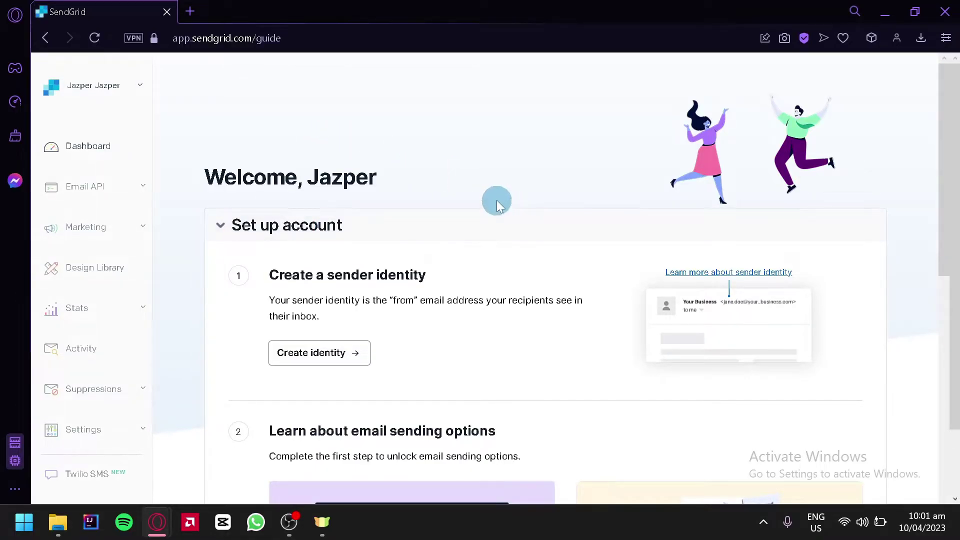
# - Highlight and read the guide's sender identity heading and explanation text
pyautogui.moveTo(436, 275); pyautogui.dragTo(317, 262)
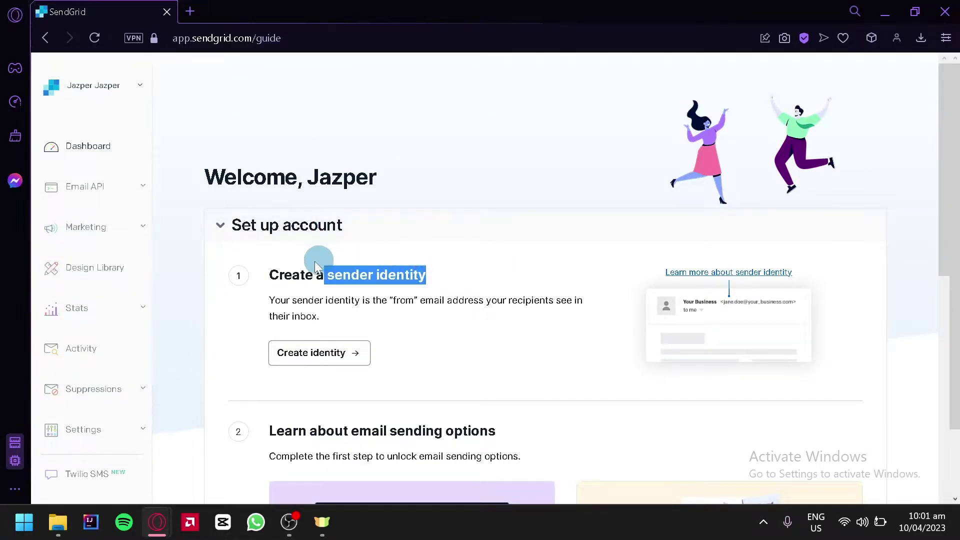
pyautogui.moveTo(270, 300); pyautogui.dragTo(457, 306)
pyautogui.click(456, 306)
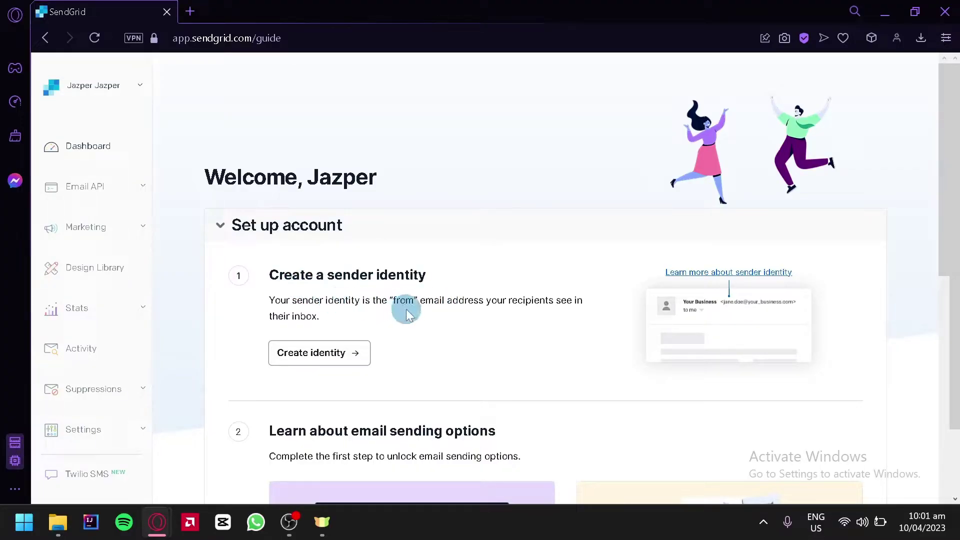
pyautogui.moveTo(392, 303); pyautogui.dragTo(415, 305)
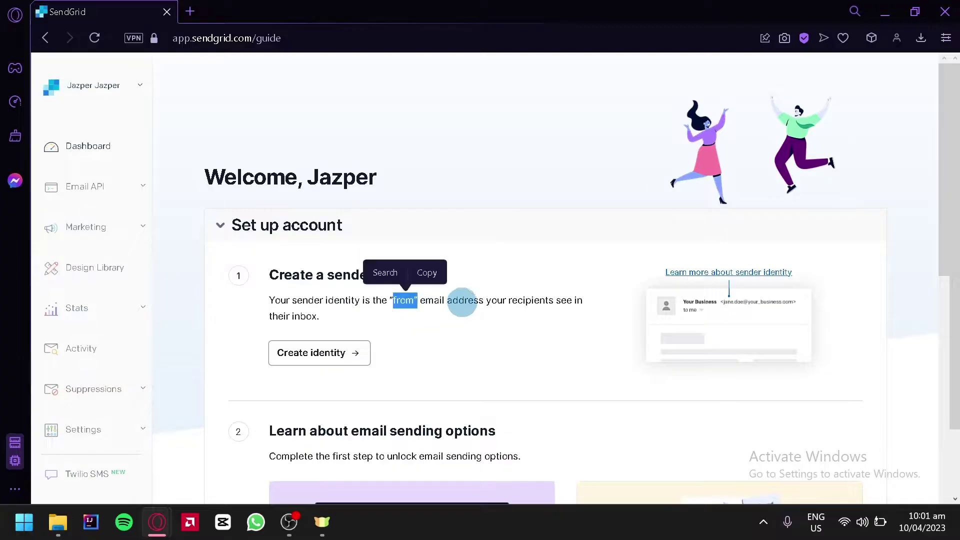
pyautogui.click(492, 302)
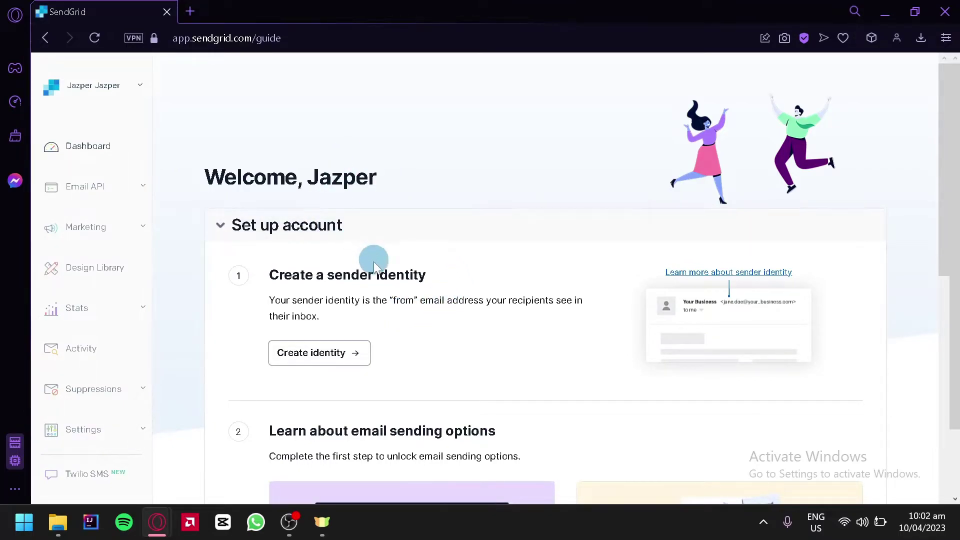
# - Start a new sender identity and enter the from name, from e-mail and reply-to address
pyautogui.click(344, 367)
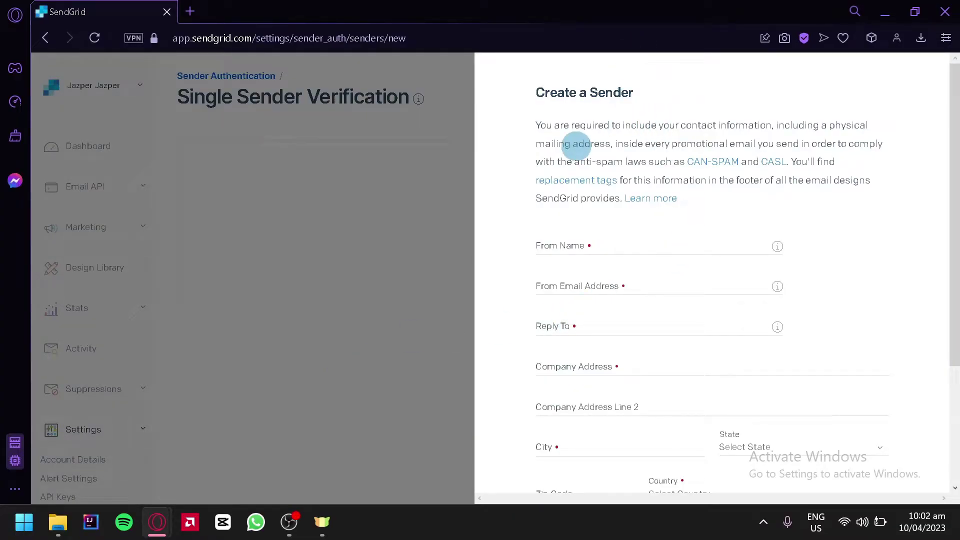
pyautogui.click(608, 247)
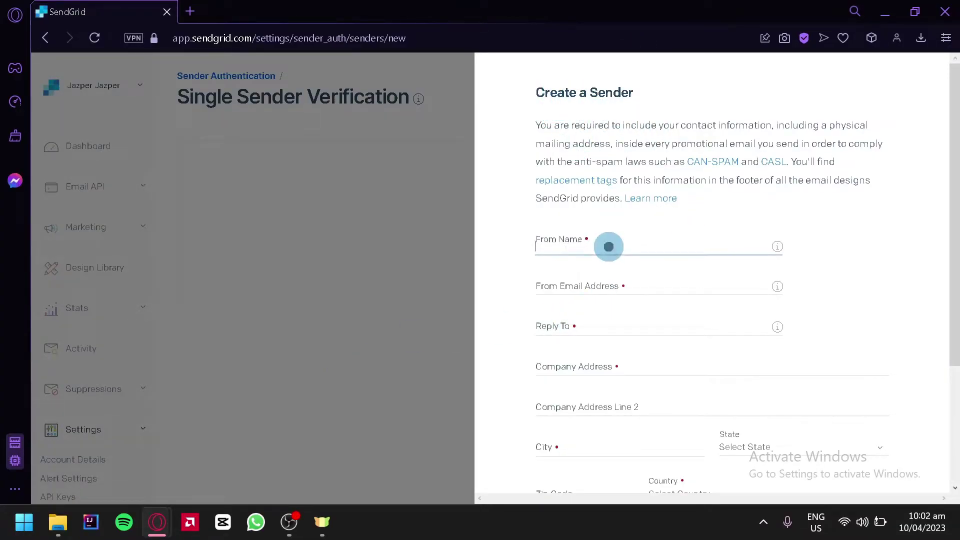
pyautogui.write('jazz')
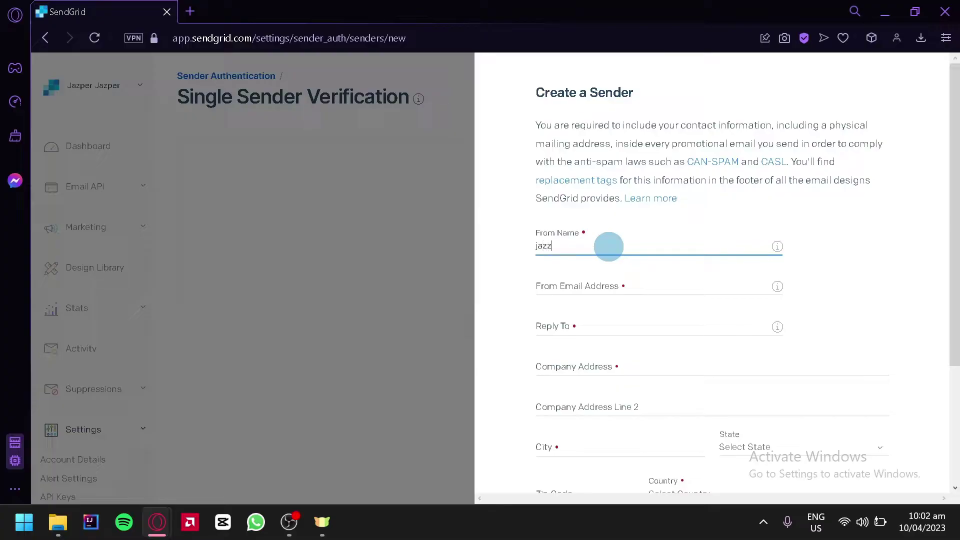
pyautogui.write('er')
pyautogui.press('Tab')
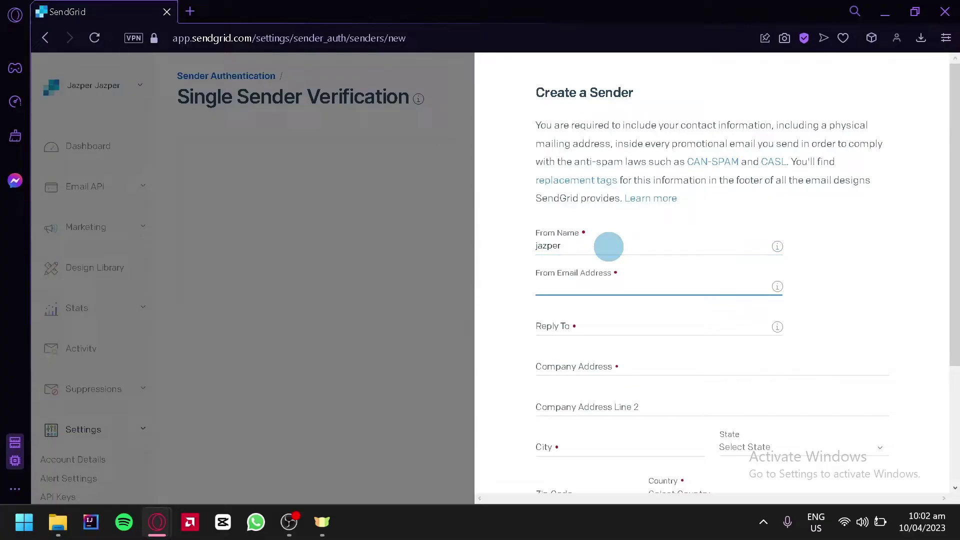
pyautogui.press('Tab')
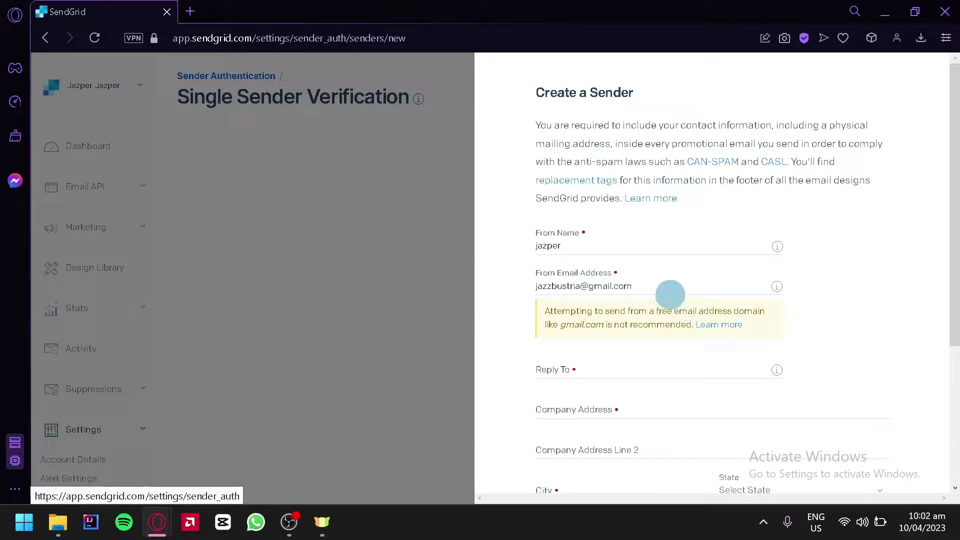
pyautogui.click(563, 376)
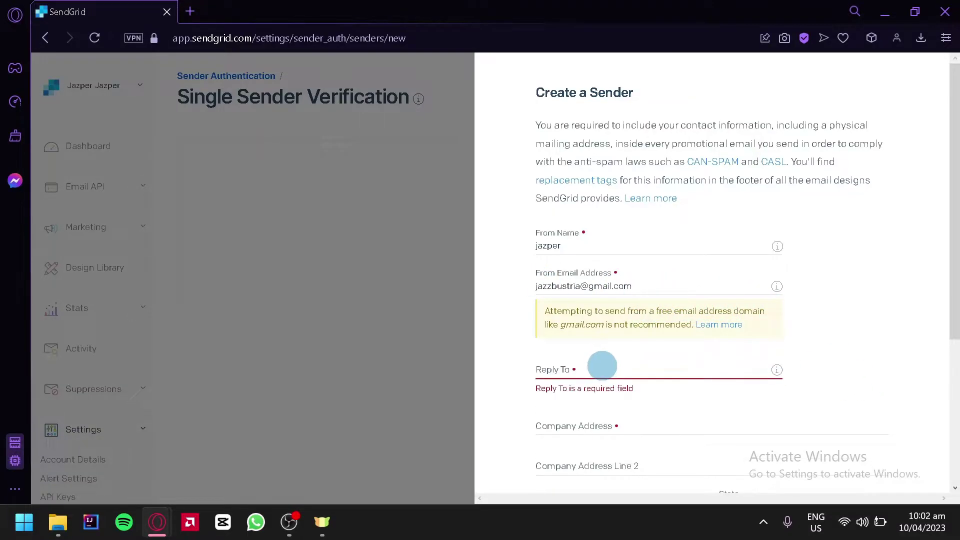
pyautogui.click(602, 366)
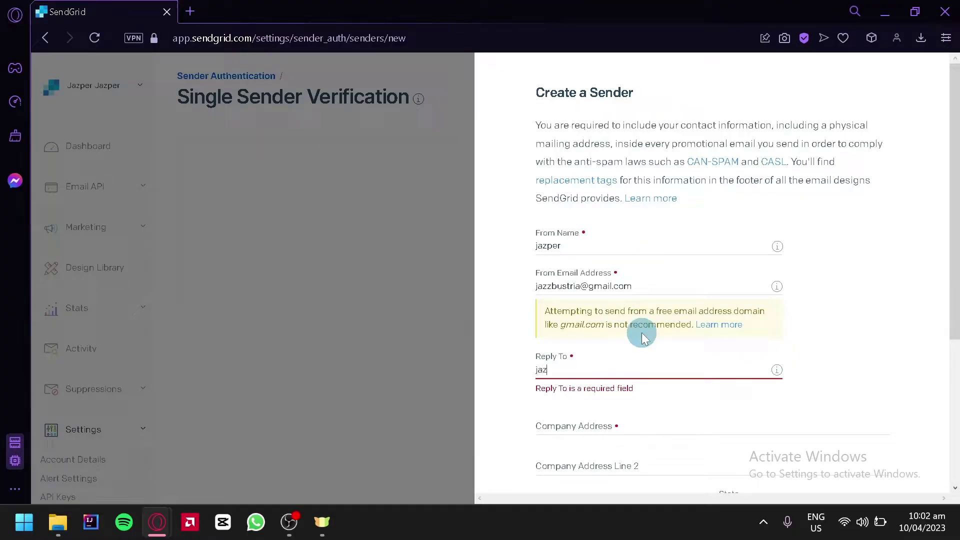
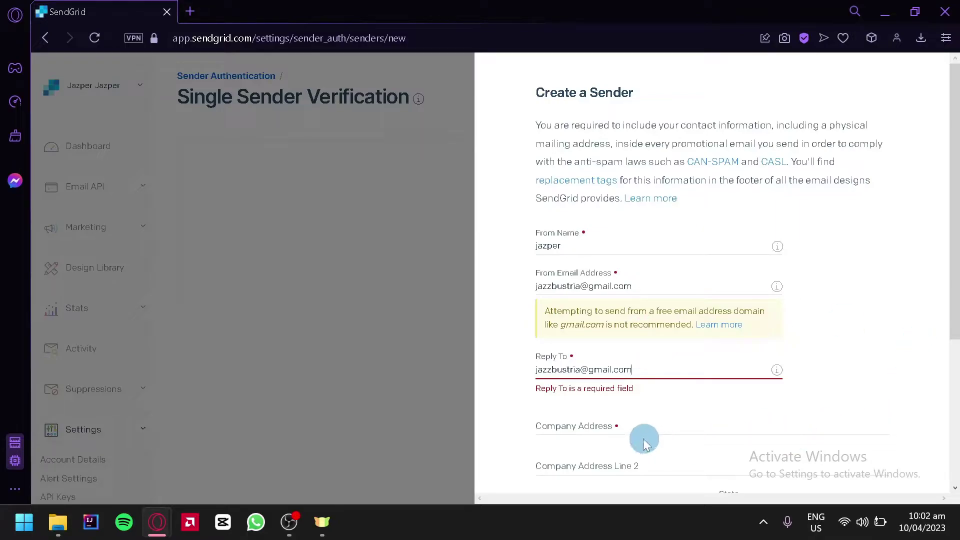
# - Enter the company address and city, and choose Philippines as the country
pyautogui.click(650, 425)
pyautogui.scroll(-2, 660, 425)
pyautogui.write('Baguio')
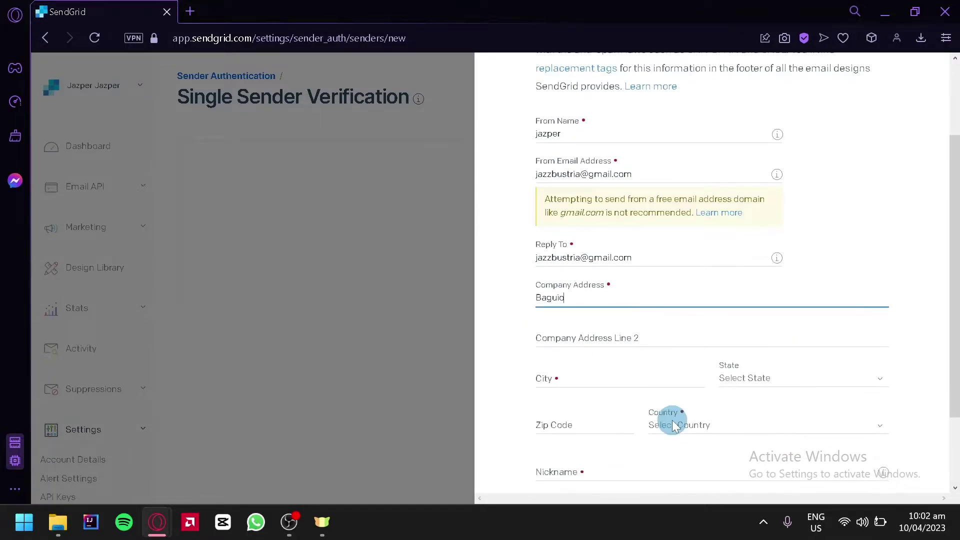
pyautogui.click(577, 334)
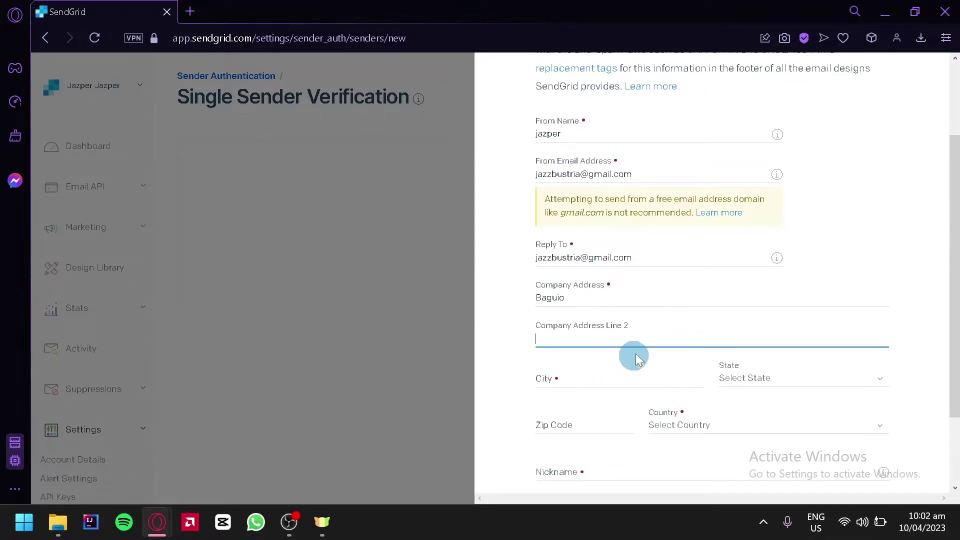
pyautogui.click(613, 382)
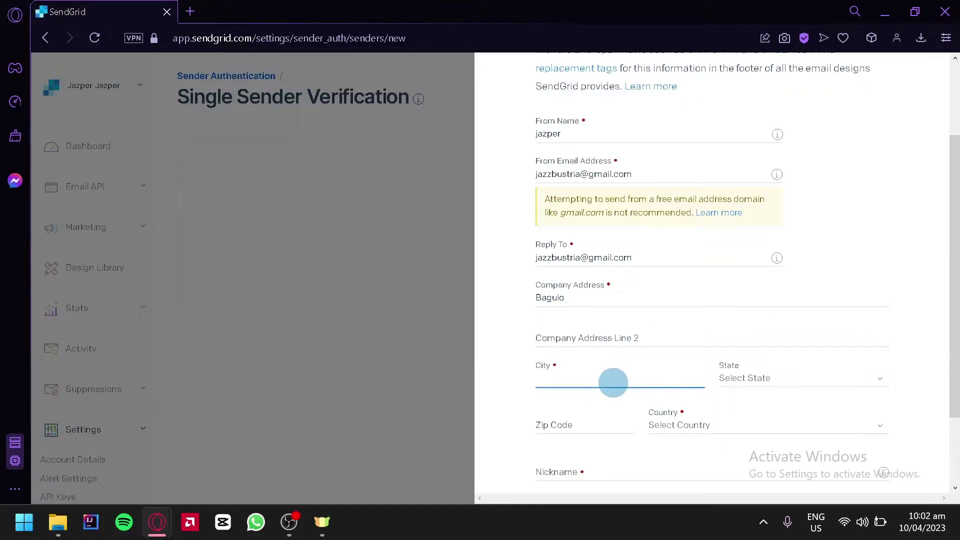
pyautogui.write('Baguio')
pyautogui.click(753, 378)
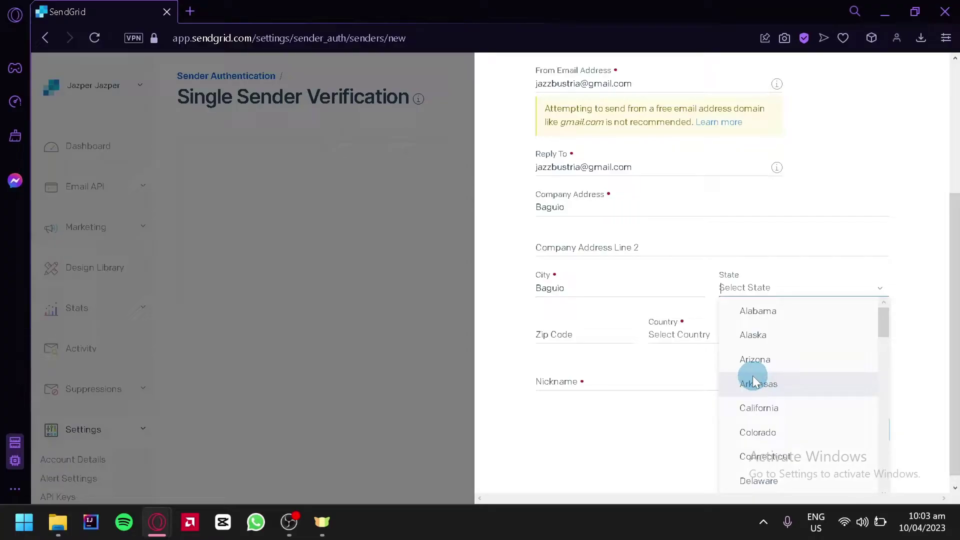
pyautogui.scroll(-15, 752, 381)
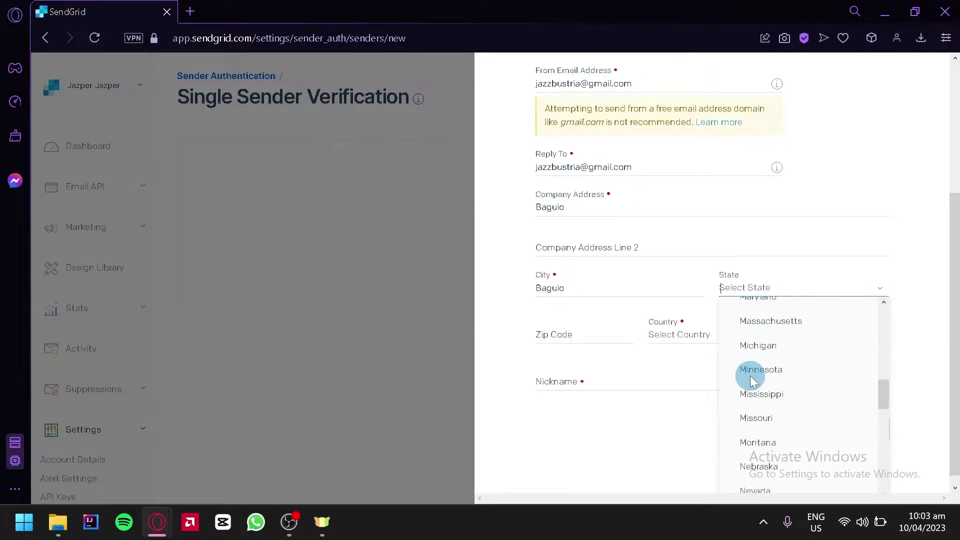
pyautogui.scroll(15, 750, 376)
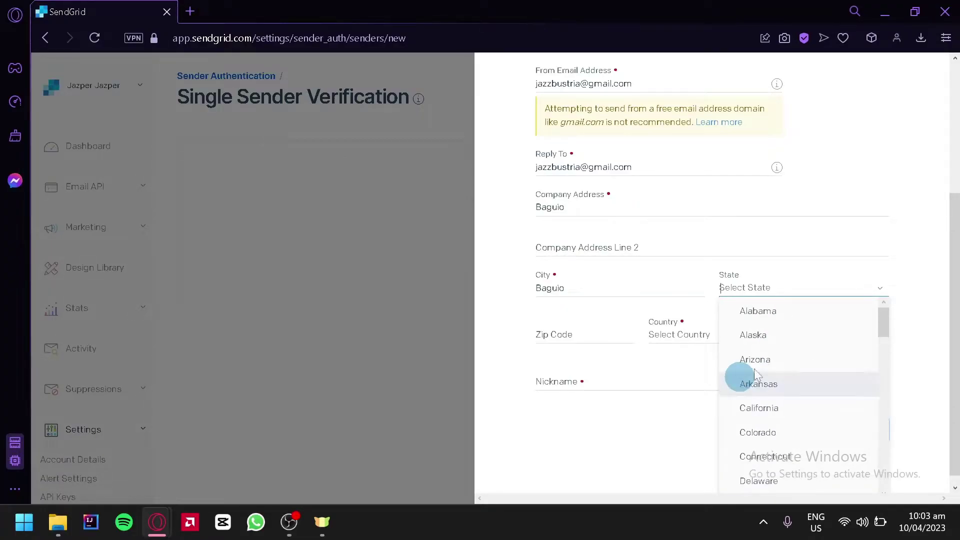
pyautogui.click(662, 328)
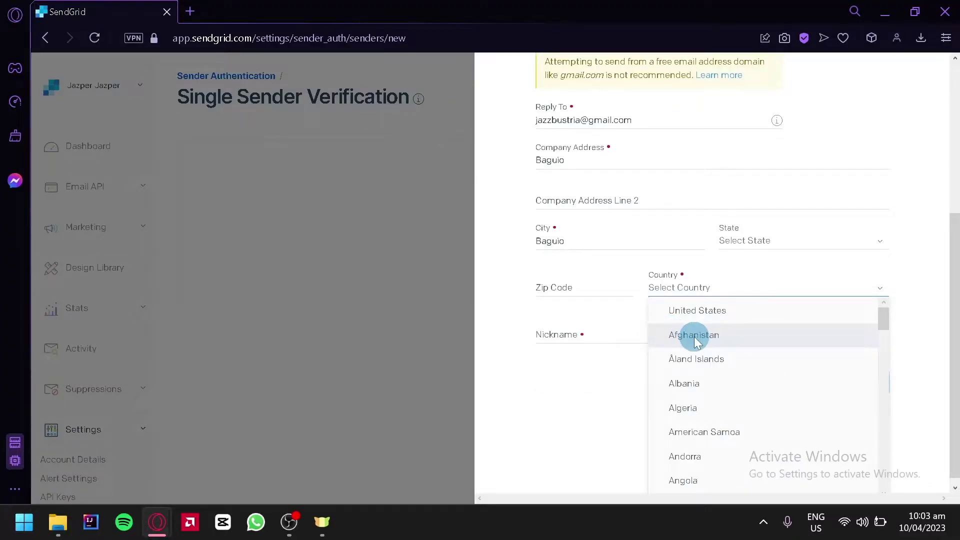
pyautogui.write('ph')
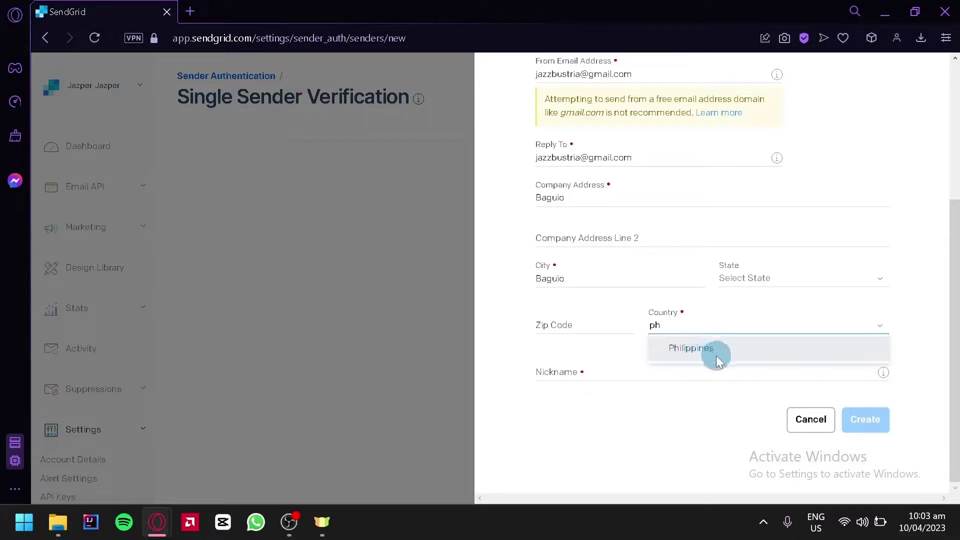
pyautogui.click(717, 359)
# - Fill in the zip code and sender nickname, then create the sender
pyautogui.click(558, 324)
pyautogui.write('2')
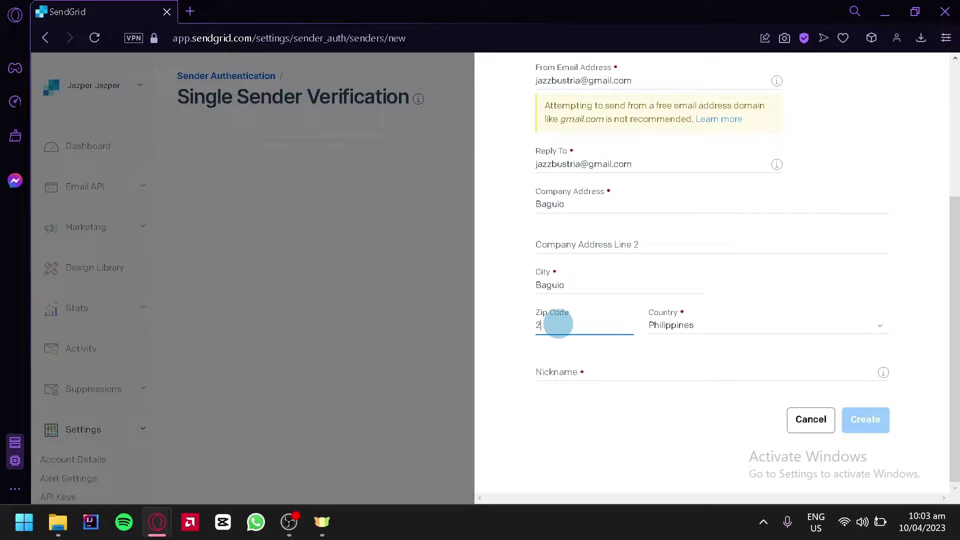
pyautogui.write('600')
pyautogui.click(583, 366)
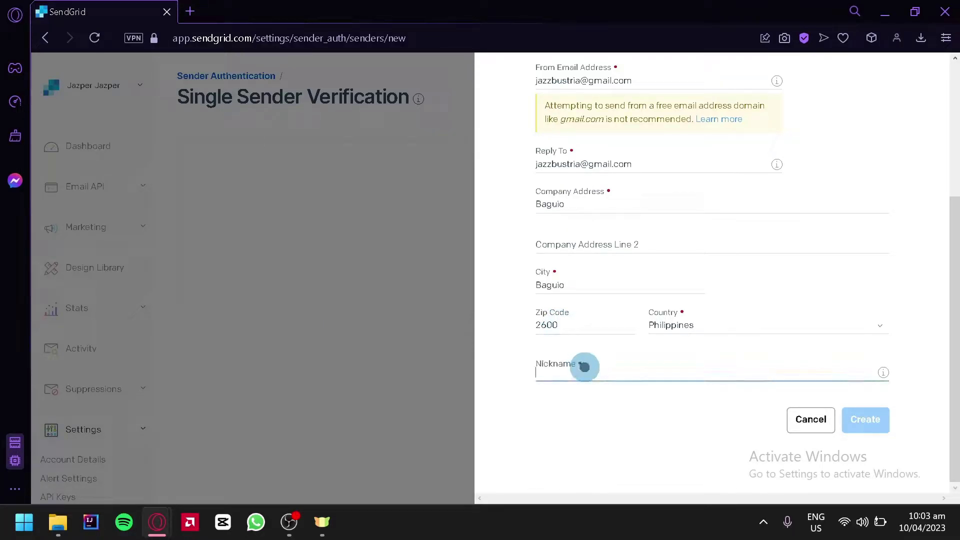
pyautogui.write('Xeazhar')
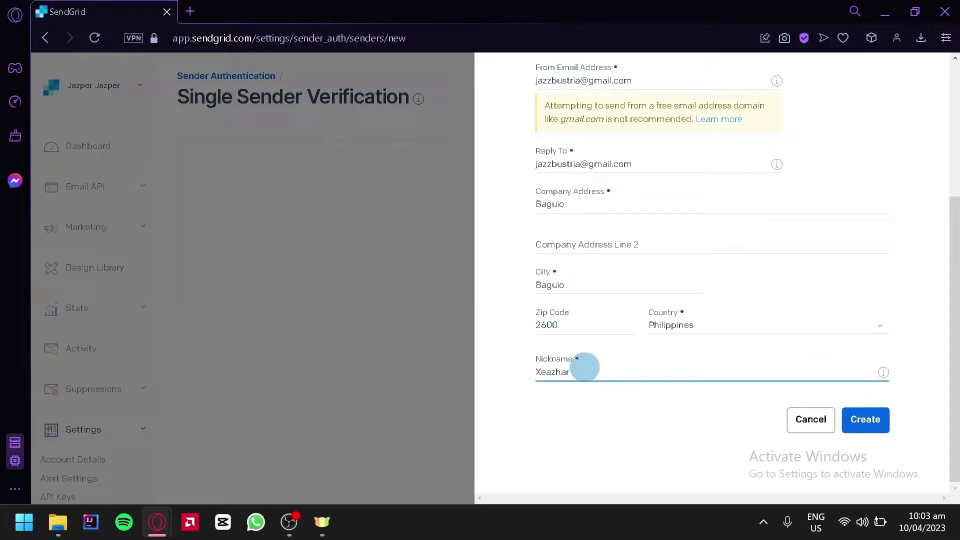
pyautogui.click(865, 423)
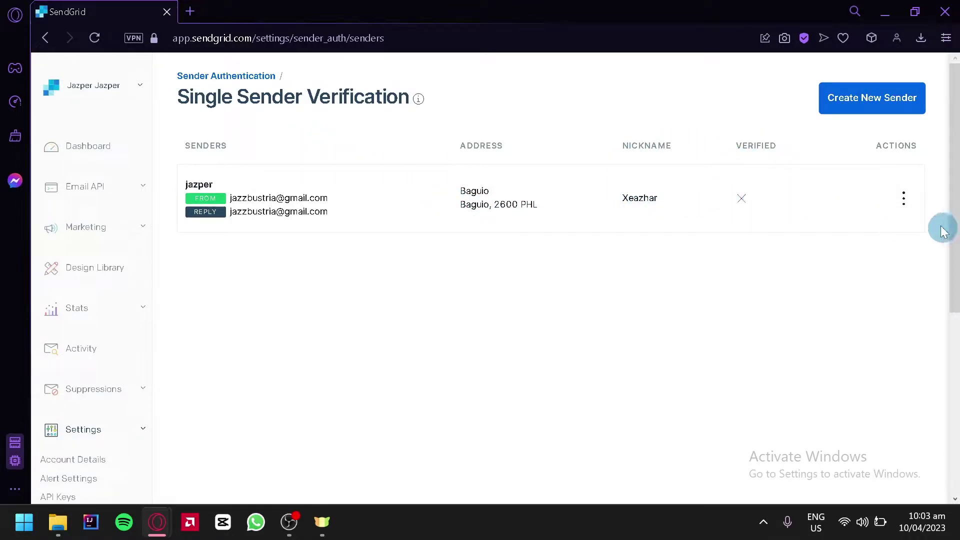
# - Inspect the unverified sender's actions menu and its from e-mail address in the list
pyautogui.click(907, 200)
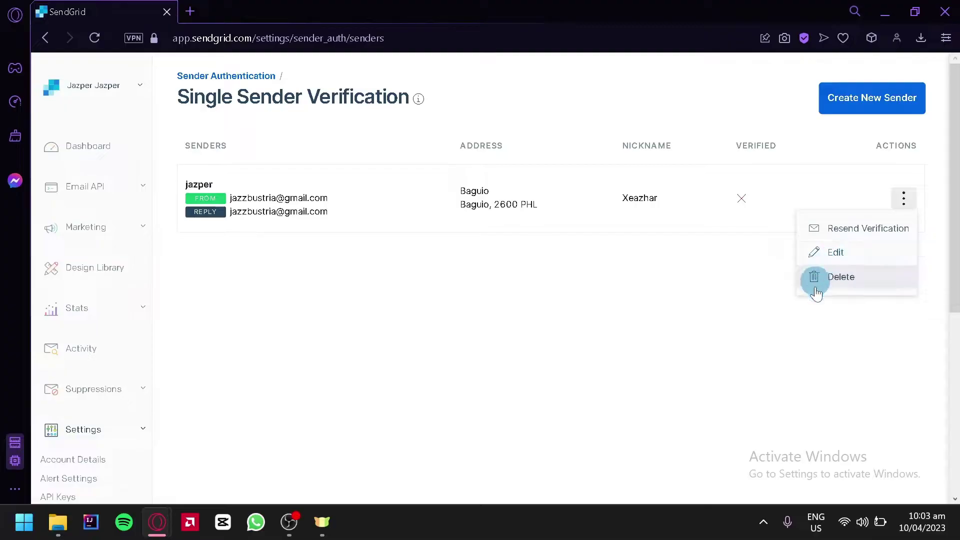
pyautogui.doubleClick(746, 183)
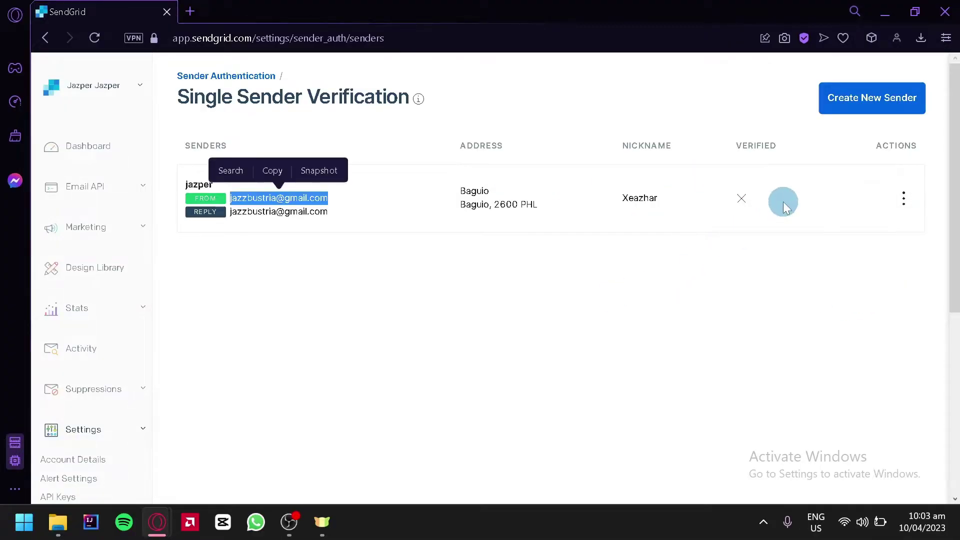
pyautogui.click(650, 354)
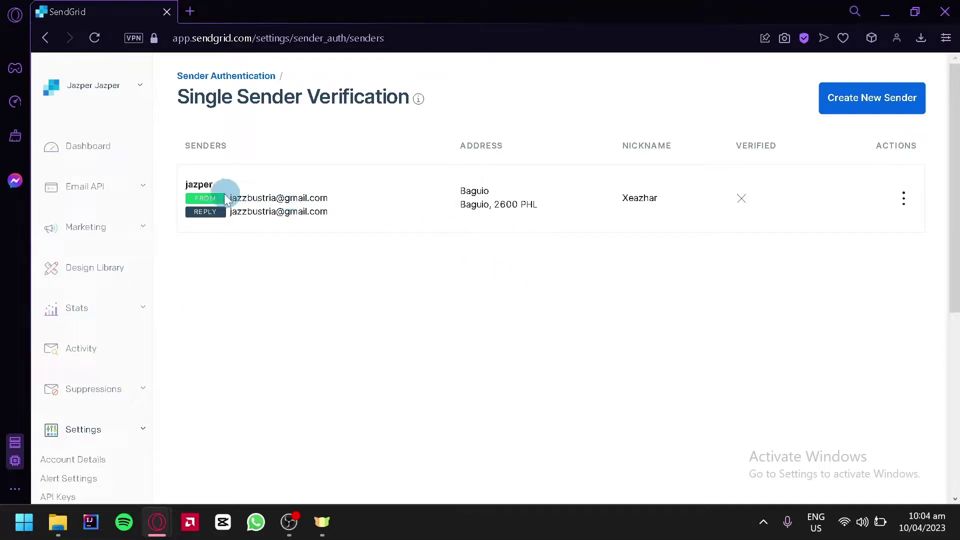
# - Reopen the Gmail verification email and use Verify Single Sender to confirm the sender
pyautogui.moveTo(236, 198); pyautogui.dragTo(322, 230)
pyautogui.click(322, 229)
pyautogui.hotkey('ctrl', 'shift', 't')
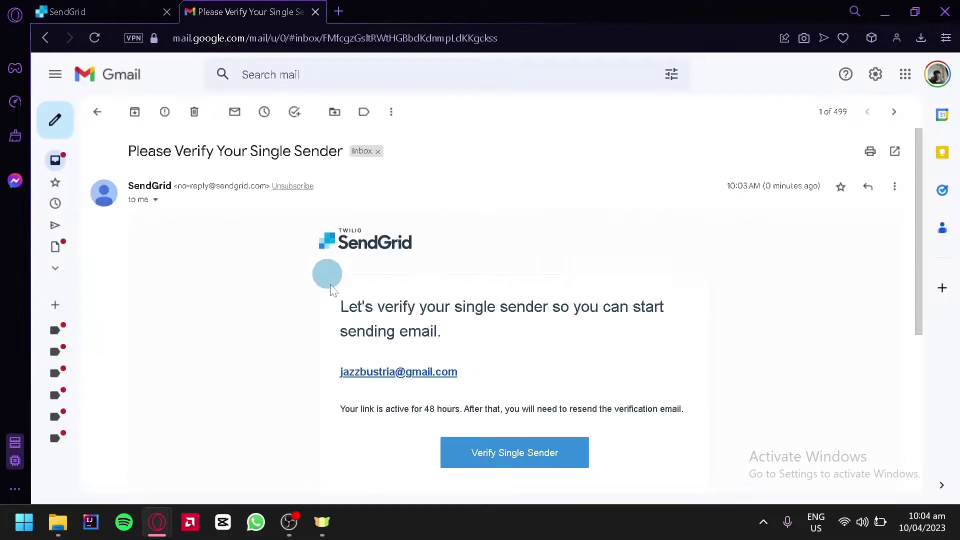
pyautogui.scroll(-4, 628, 280)
pyautogui.scroll(4, 628, 280)
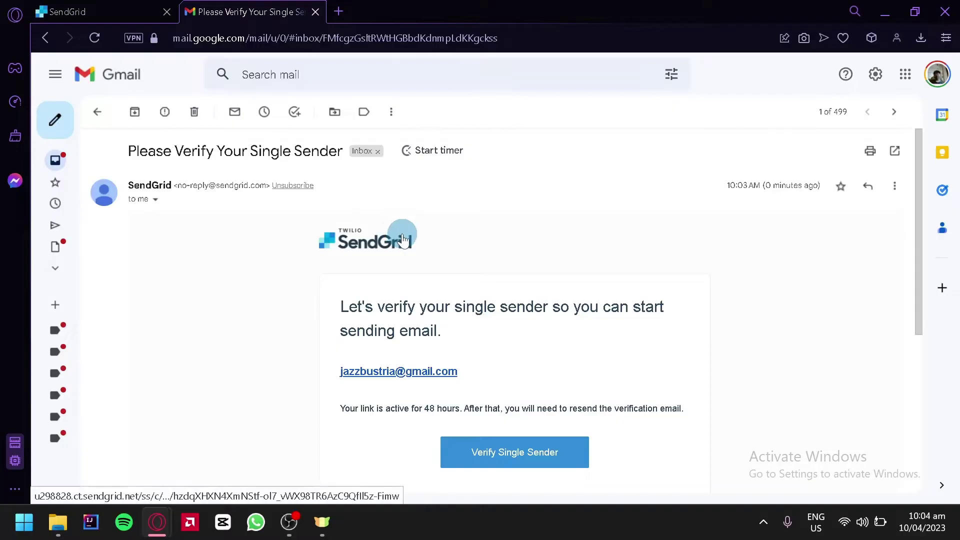
pyautogui.scroll(-2, 440, 300)
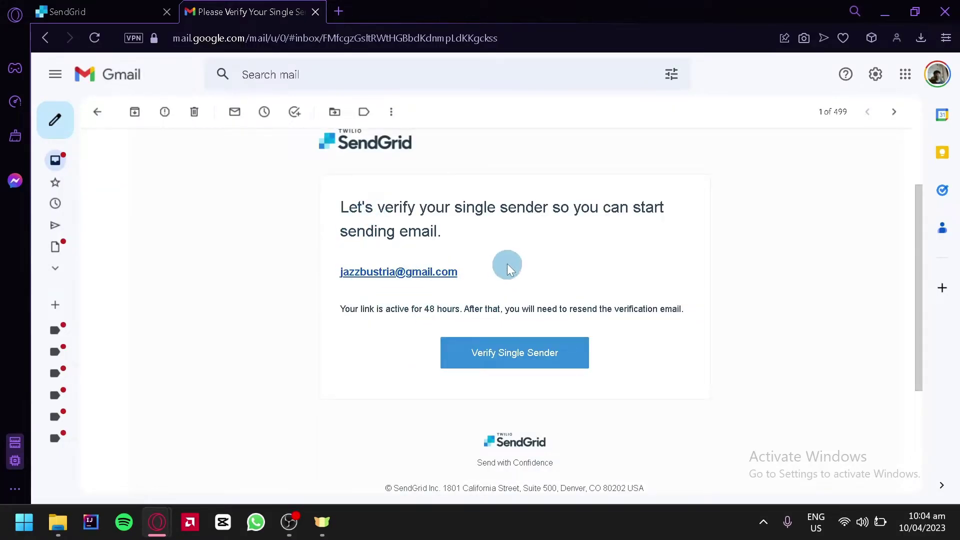
pyautogui.click(491, 354)
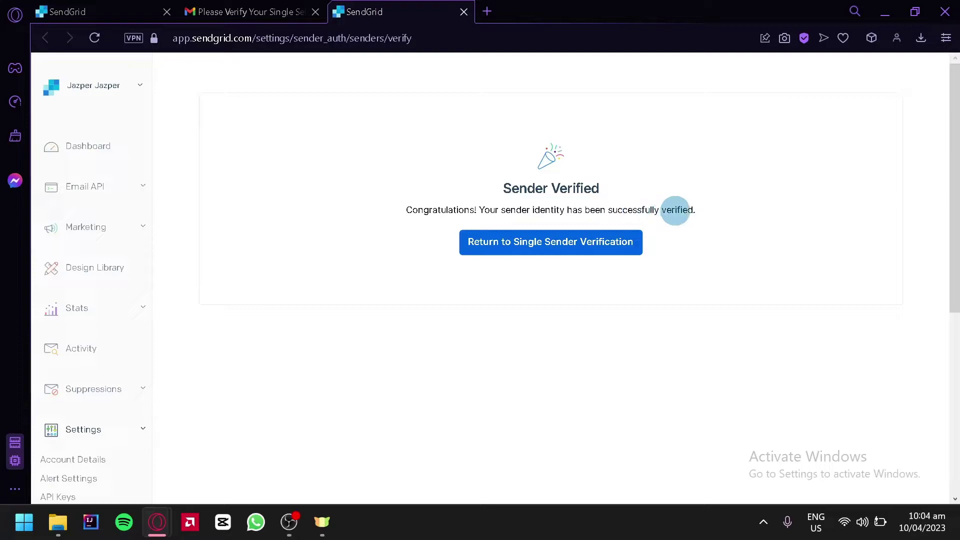
# - Reload the SendGrid sender list and close the Sender Verified tab
pyautogui.click(78, 13)
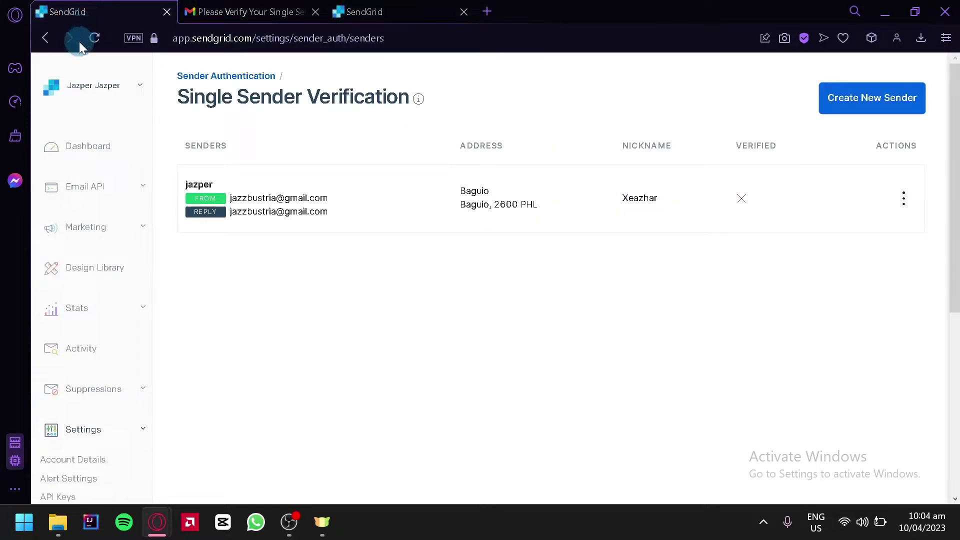
pyautogui.click(94, 38)
pyautogui.click(445, 11)
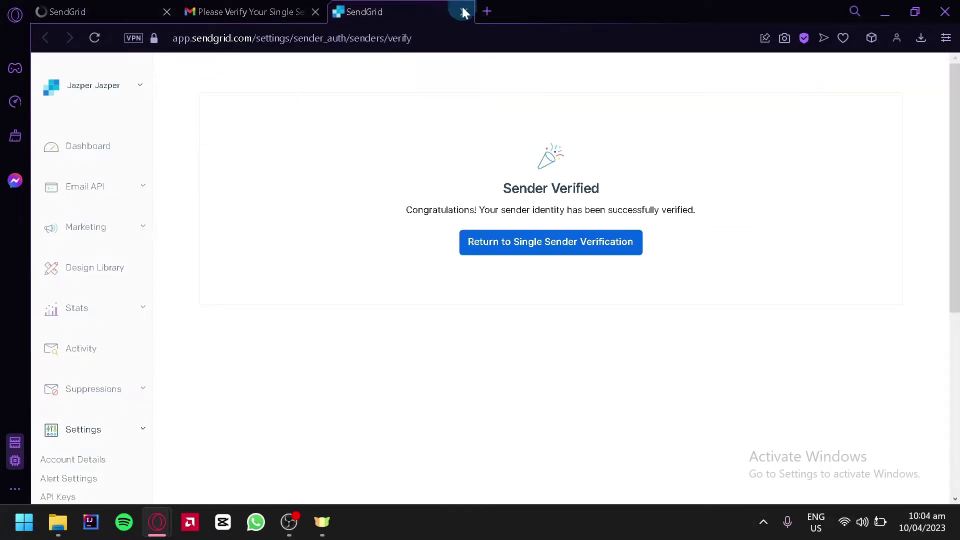
pyautogui.click(464, 12)
pyautogui.click(158, 14)
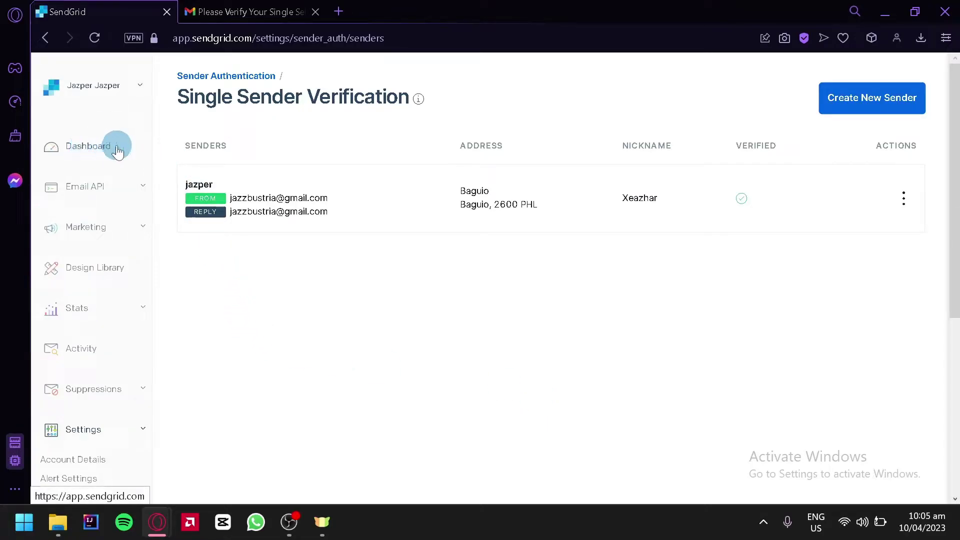
# - Expand the Email API, Marketing and Stats sections of the sidebar navigation
pyautogui.click(145, 194)
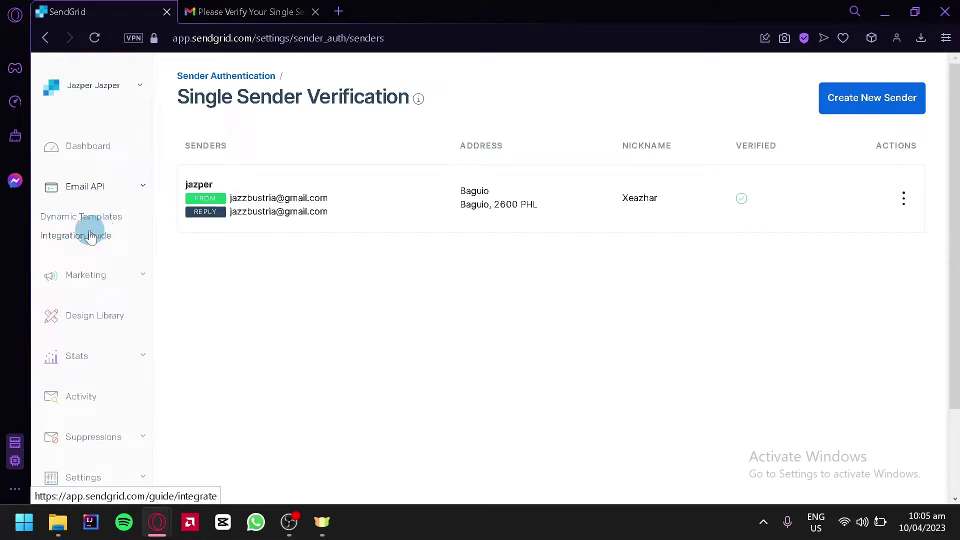
pyautogui.click(135, 281)
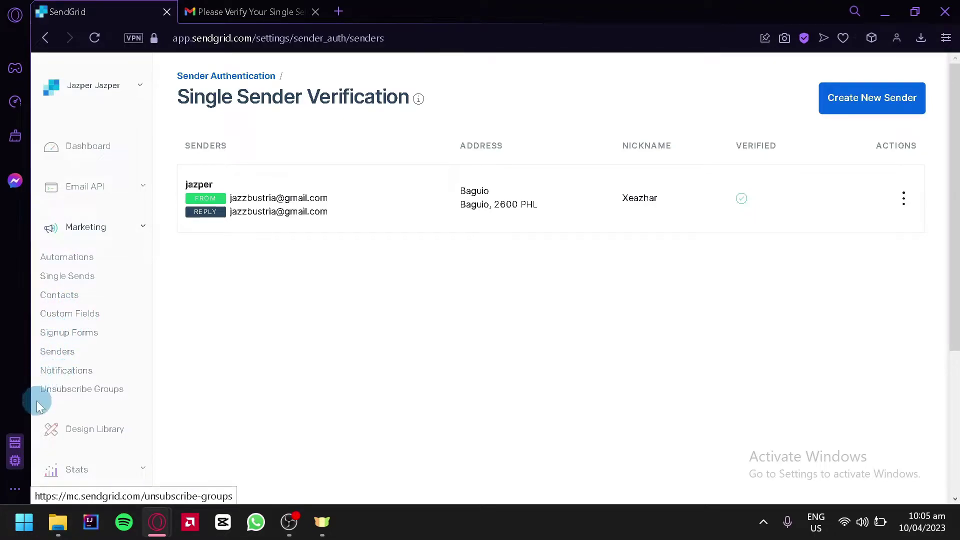
pyautogui.scroll(-4, 125, 435)
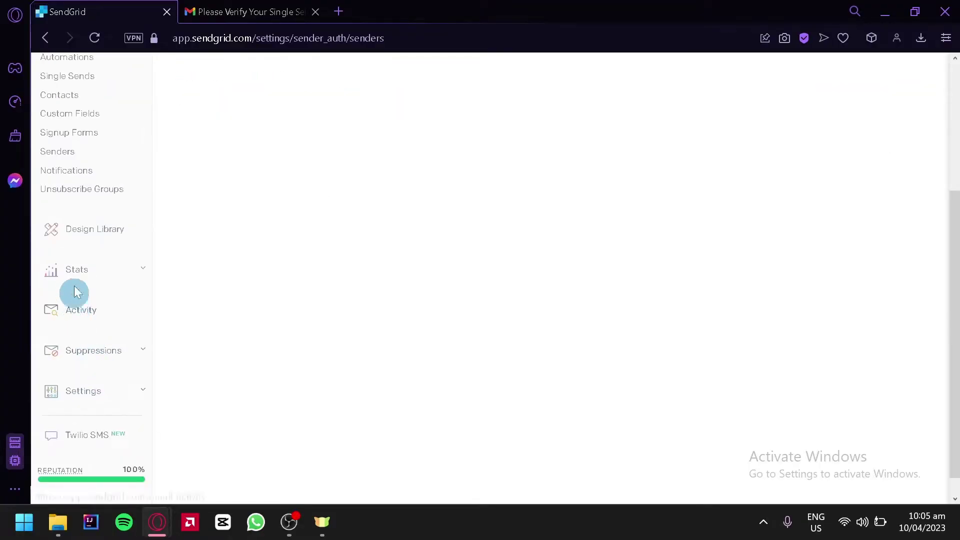
pyautogui.click(145, 270)
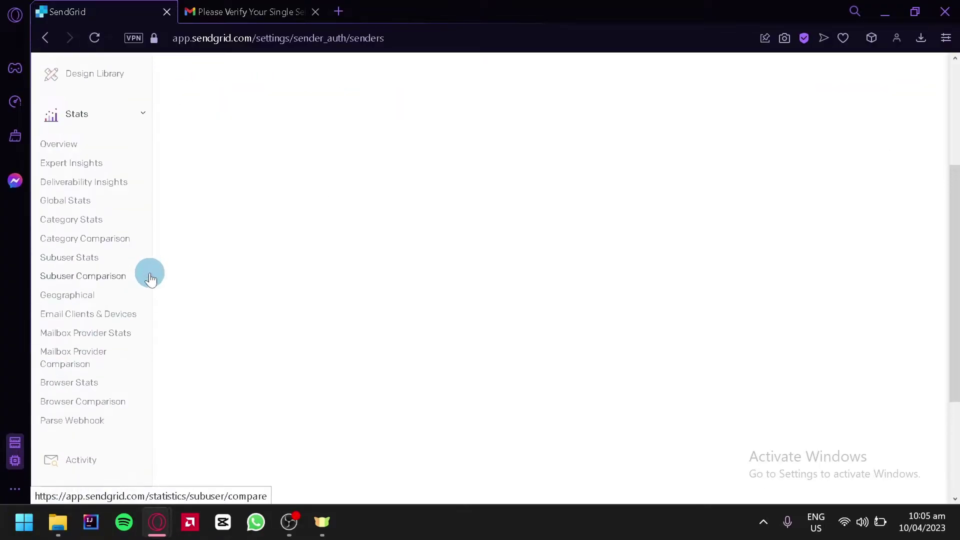
pyautogui.click(143, 111)
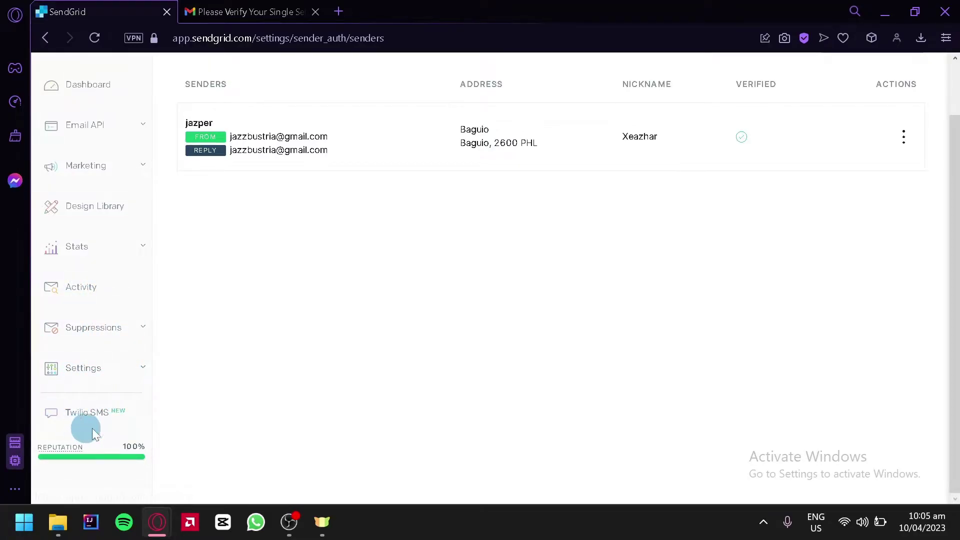
pyautogui.scroll(2, 384, 249)
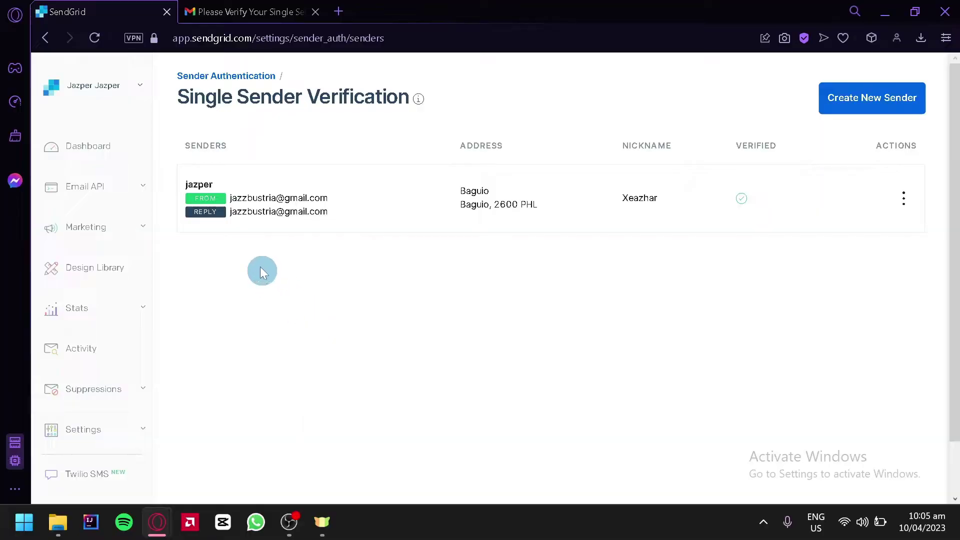
pyautogui.click(144, 227)
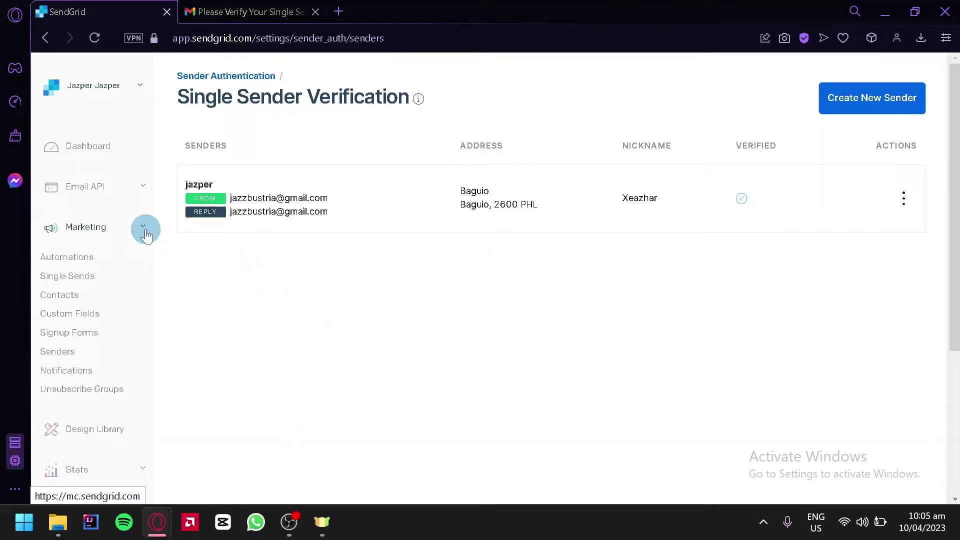
# - From Marketing > Contacts, choose Add Contacts > Manual Add
pyautogui.click(64, 304)
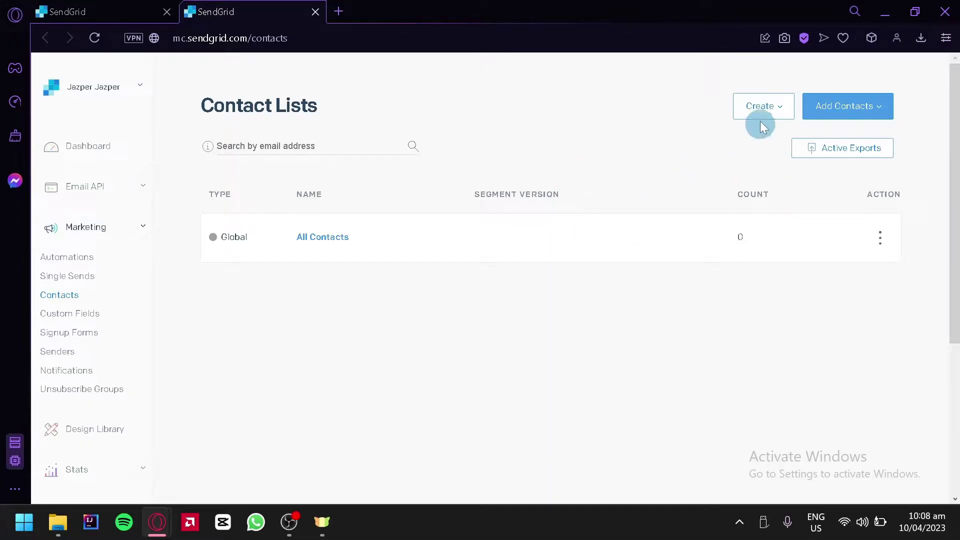
pyautogui.click(783, 111)
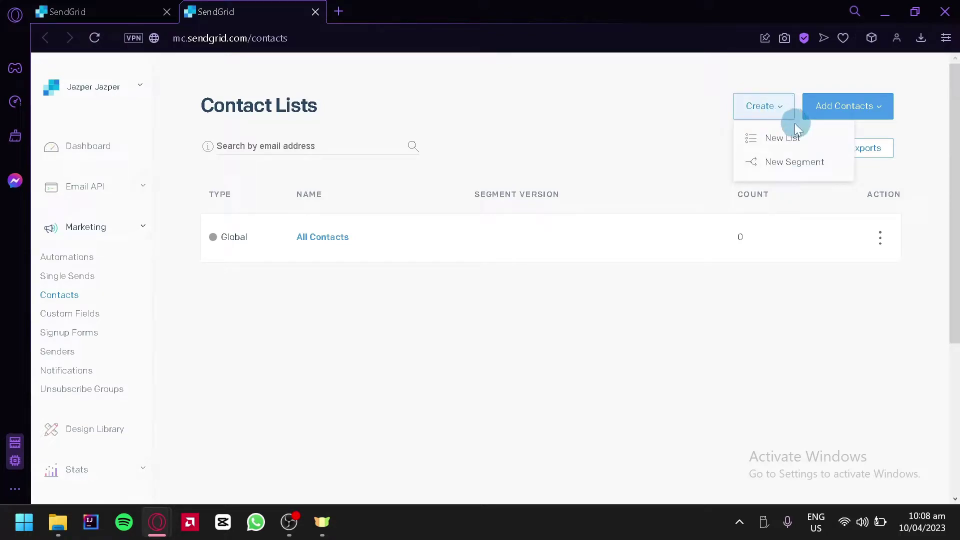
pyautogui.click(690, 135)
pyautogui.click(861, 119)
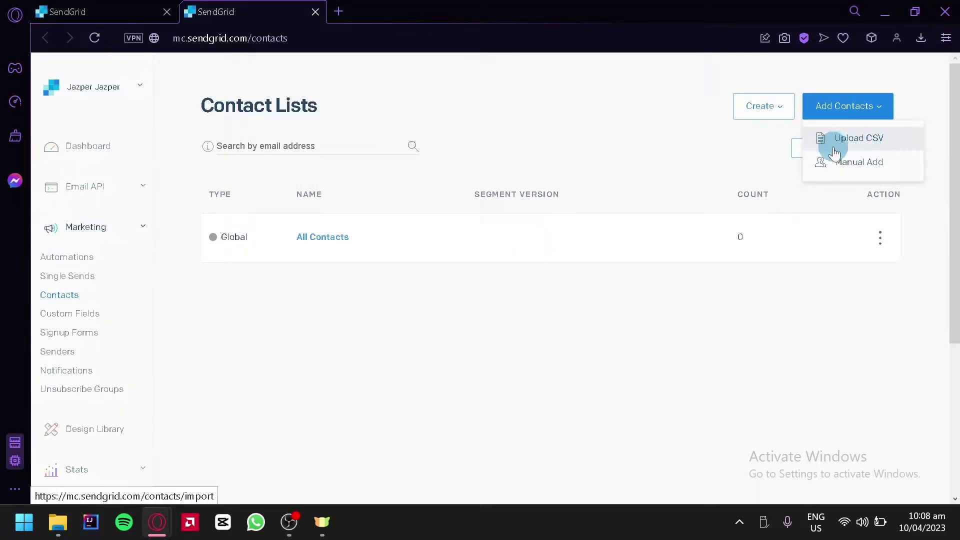
pyautogui.click(859, 162)
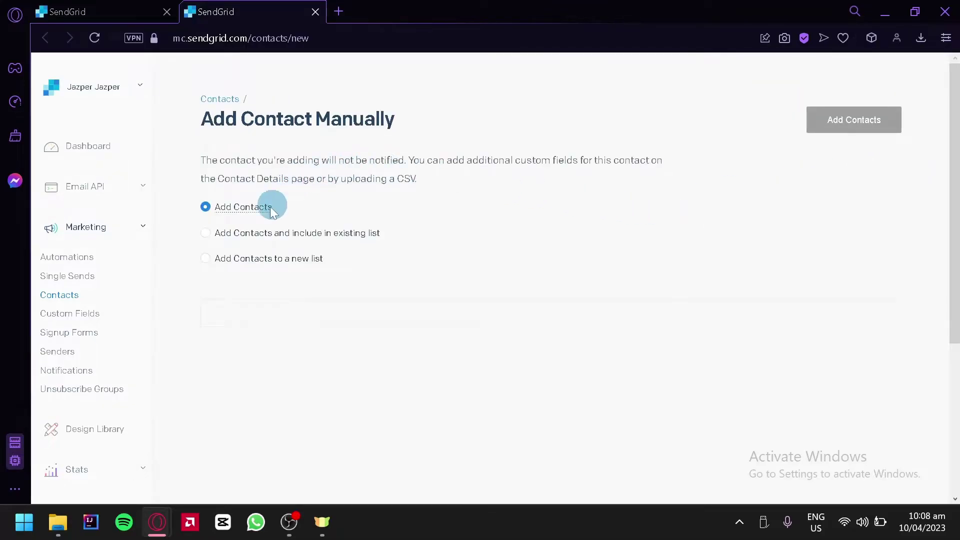
# - Step through the contact's First Name, Last Name and Email fields without entering anything
pyautogui.scroll(-4, 240, 246)
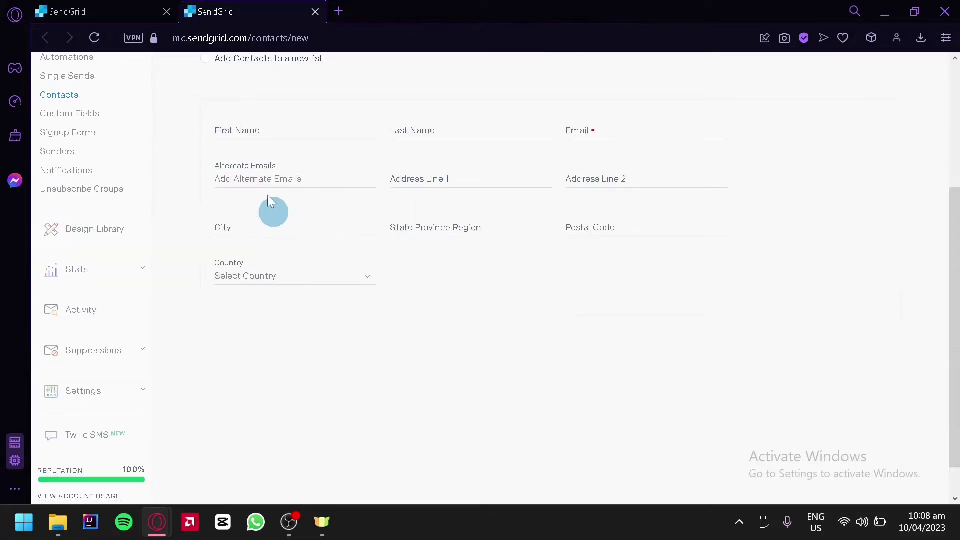
pyautogui.click(256, 131)
pyautogui.click(412, 133)
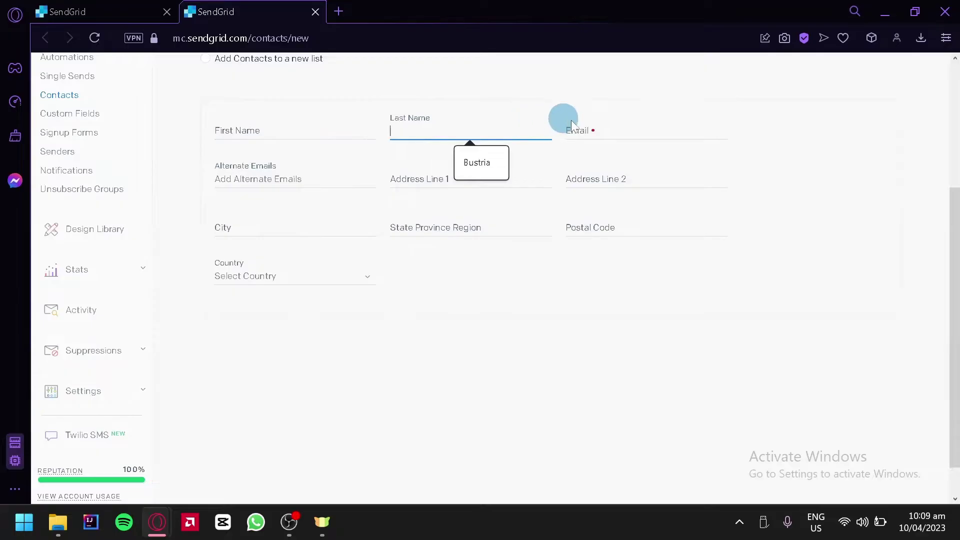
pyautogui.click(567, 125)
pyautogui.click(415, 324)
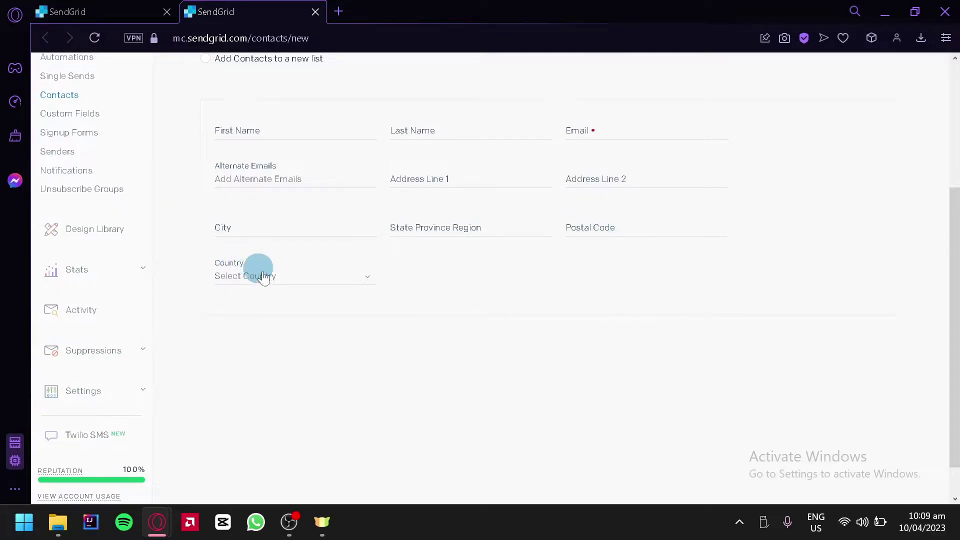
# - Try the existing-list and new-list options, then leave the form for Contact Lists
pyautogui.scroll(4, 289, 289)
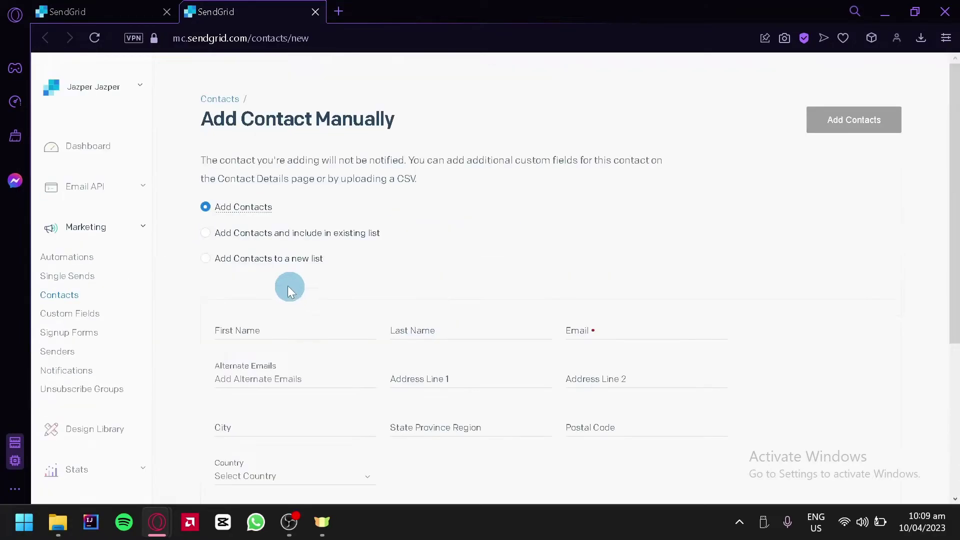
pyautogui.click(206, 233)
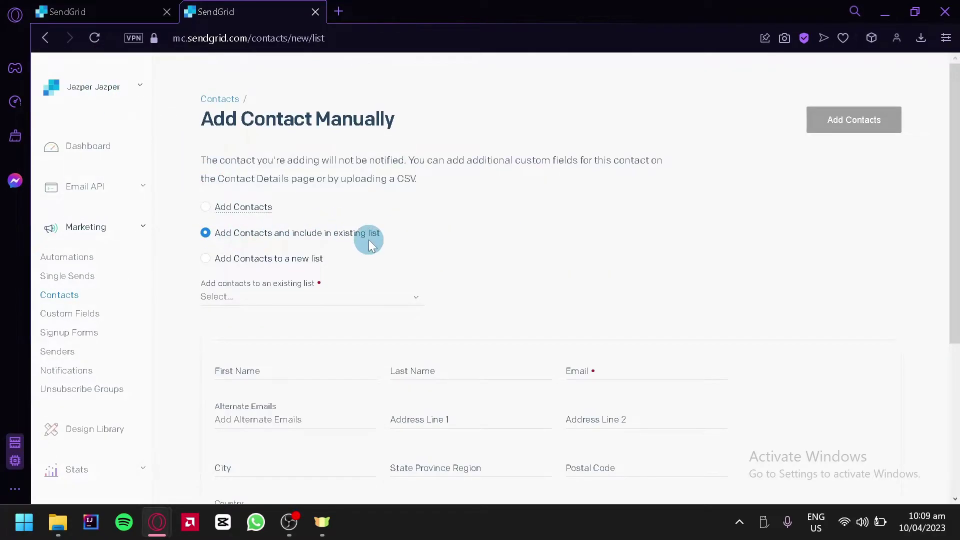
pyautogui.click(204, 262)
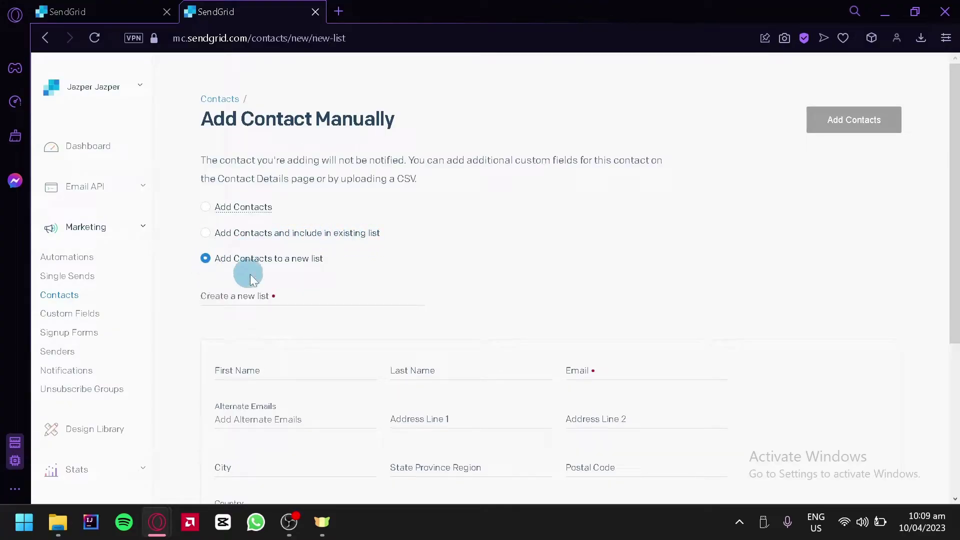
pyautogui.click(278, 292)
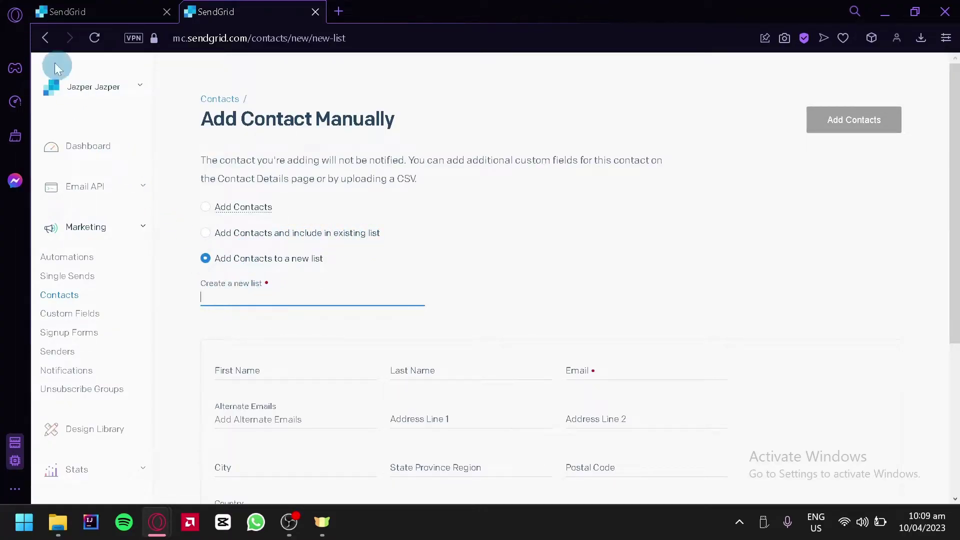
pyautogui.click(45, 38)
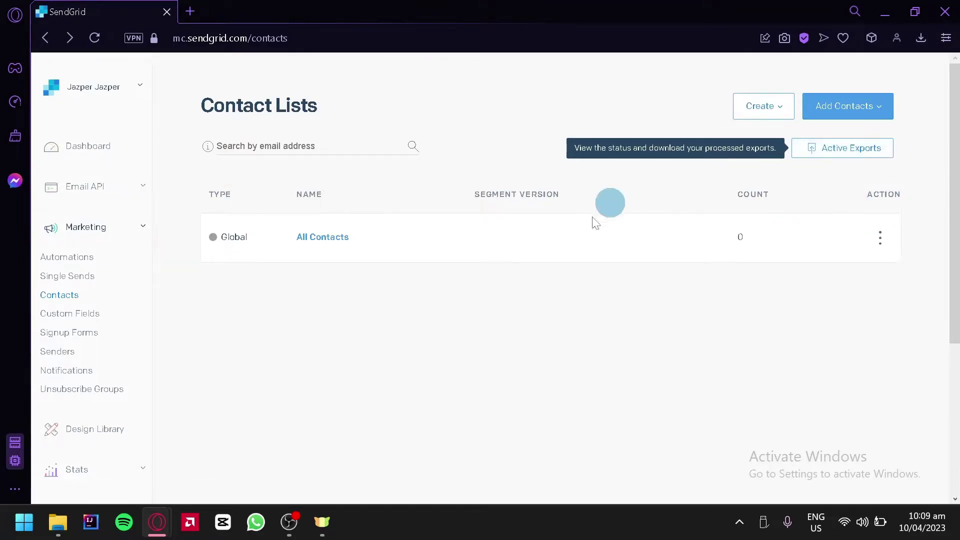
# - Dismiss the All Contacts actions menu unused and go to Marketing > Automations
pyautogui.click(880, 238)
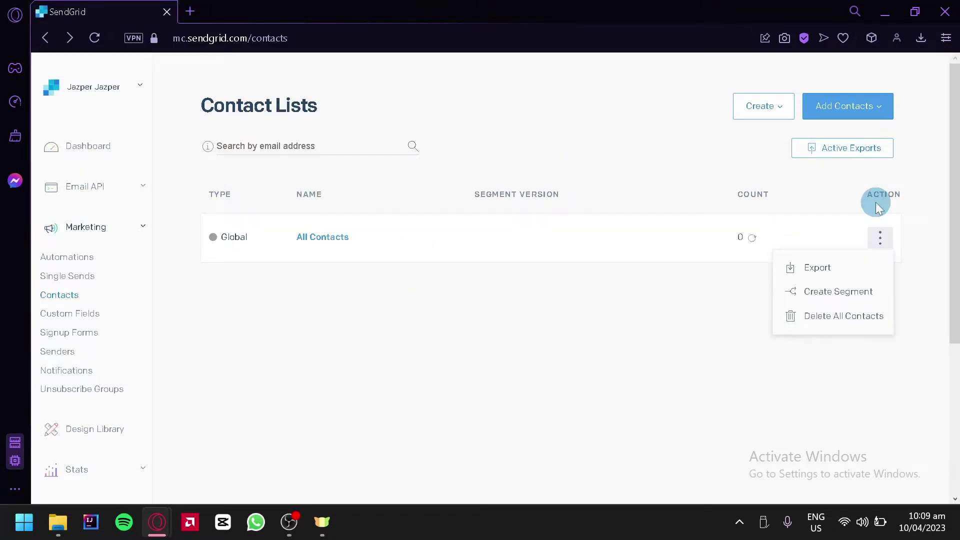
pyautogui.click(907, 248)
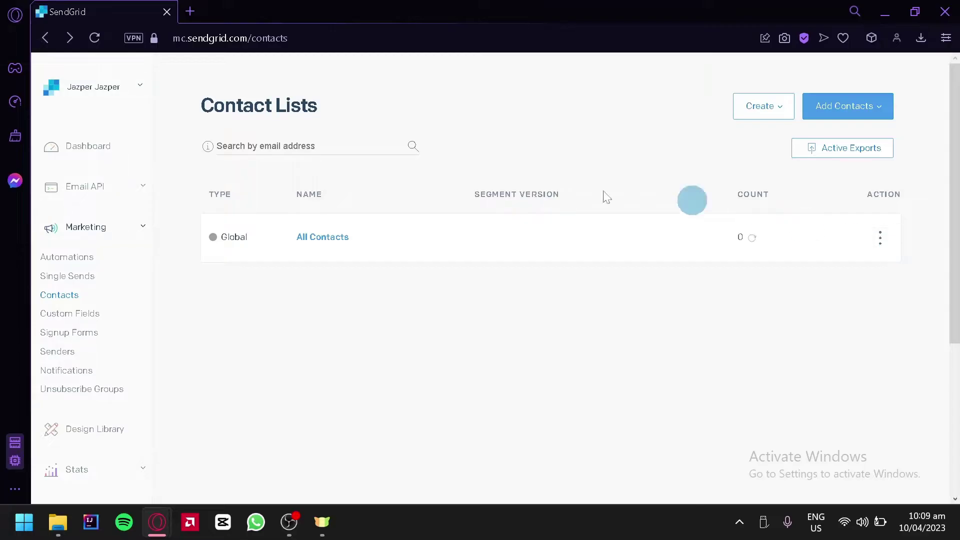
pyautogui.click(884, 244)
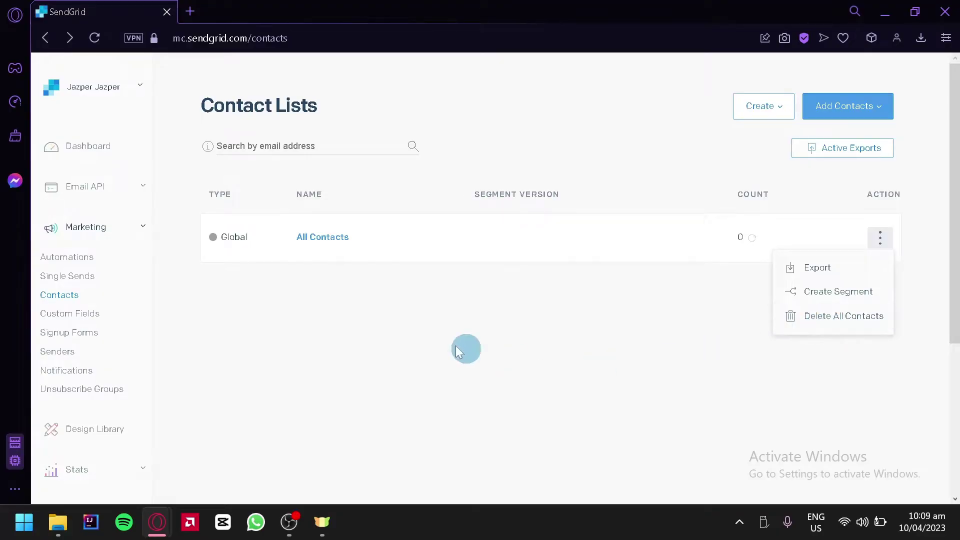
pyautogui.click(435, 244)
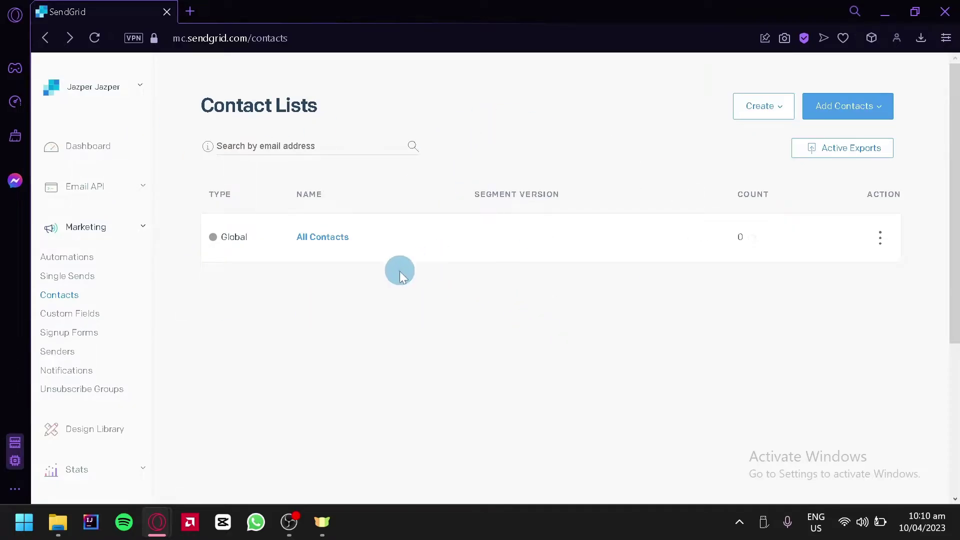
pyautogui.click(87, 259)
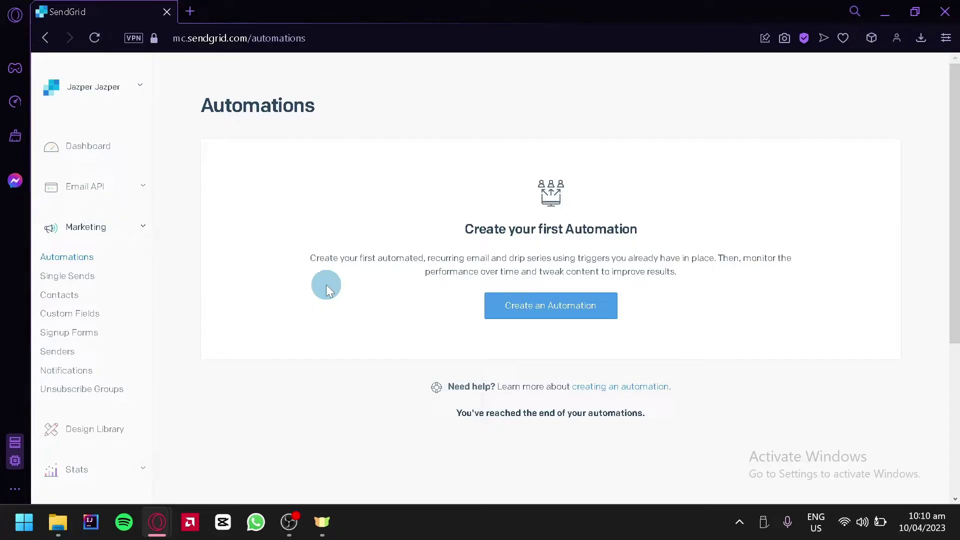
# - Create an automation using the Custom type built from scratch
pyautogui.click(540, 318)
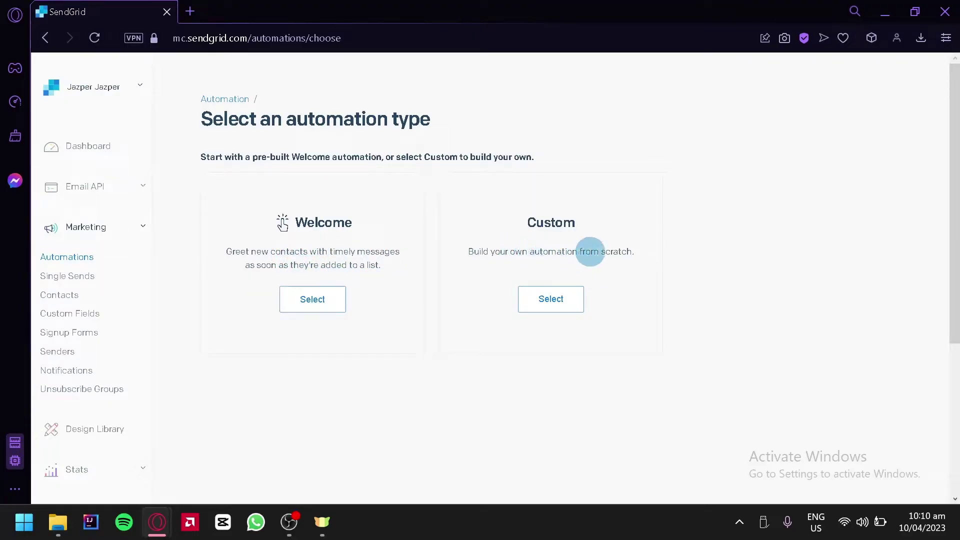
pyautogui.click(554, 301)
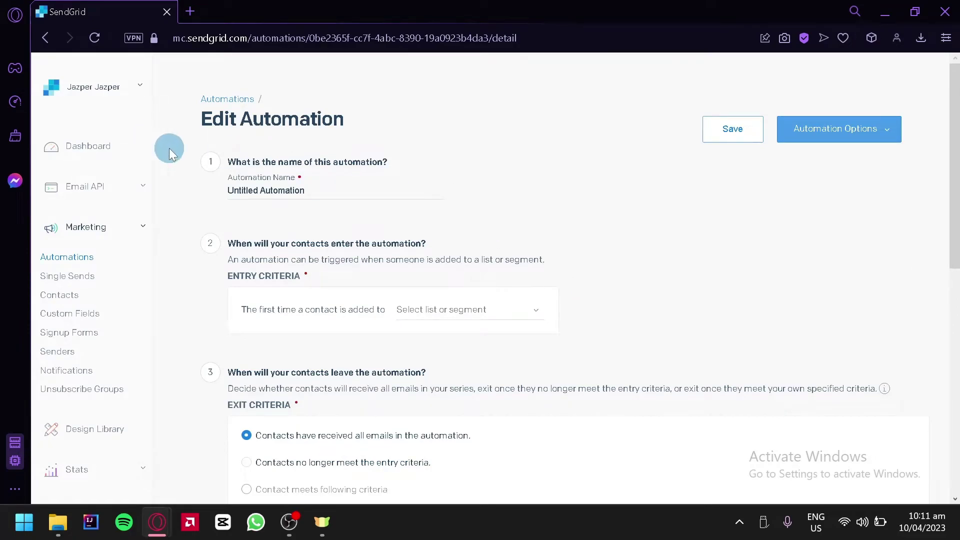
# - Rename Untitled Automation to Welcome and choose All Contacts (0) as the entry list
pyautogui.moveTo(326, 193); pyautogui.dragTo(215, 199)
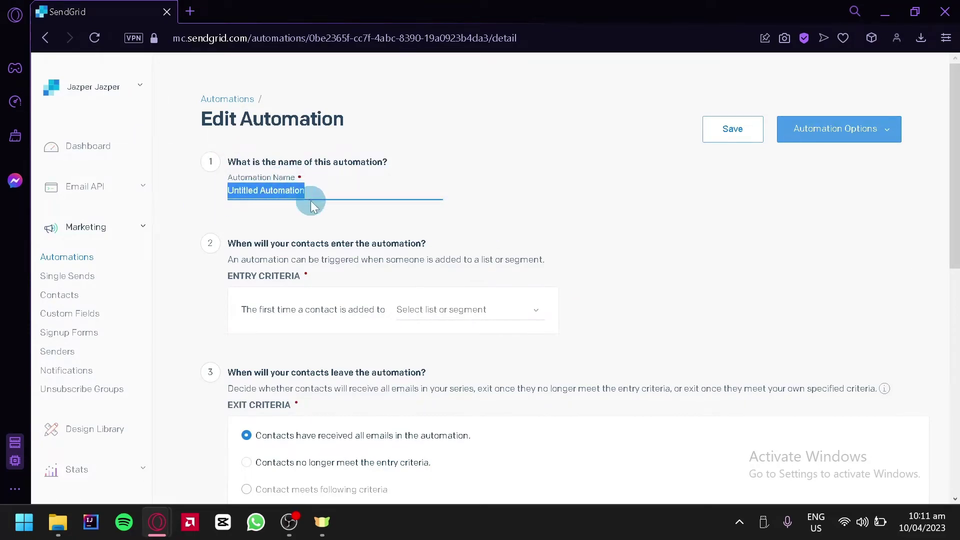
pyautogui.rightClick(325, 186)
pyautogui.press('Escape')
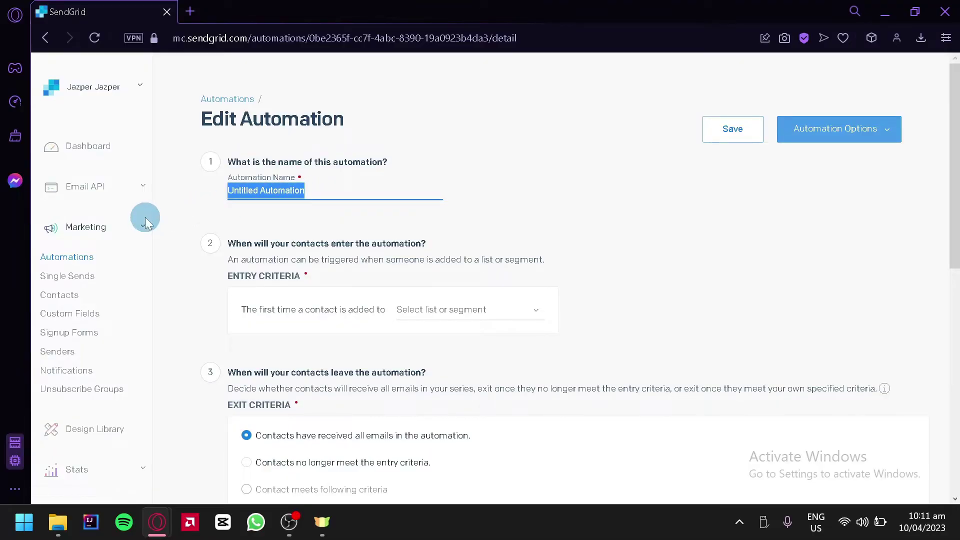
pyautogui.write('Thank you for messaging us')
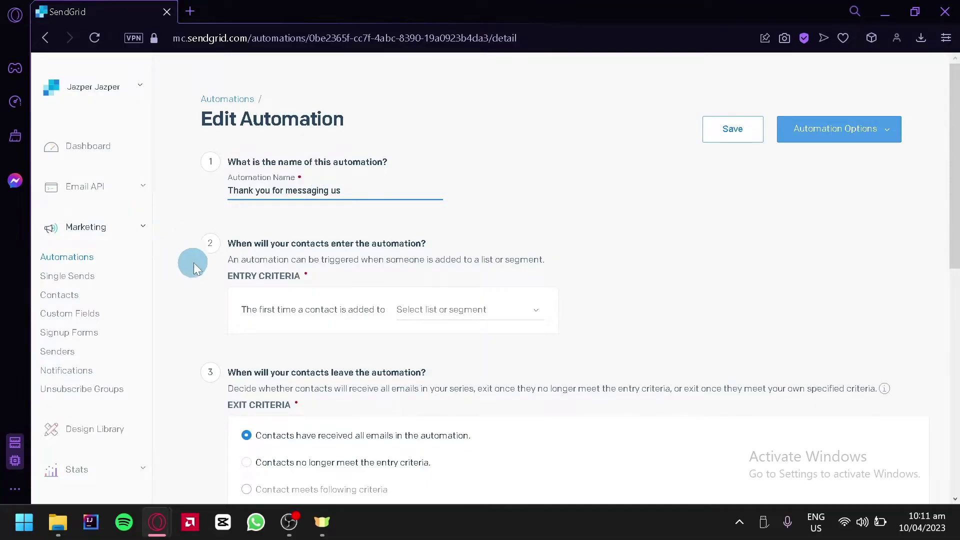
pyautogui.click(444, 309)
pyautogui.click(445, 309)
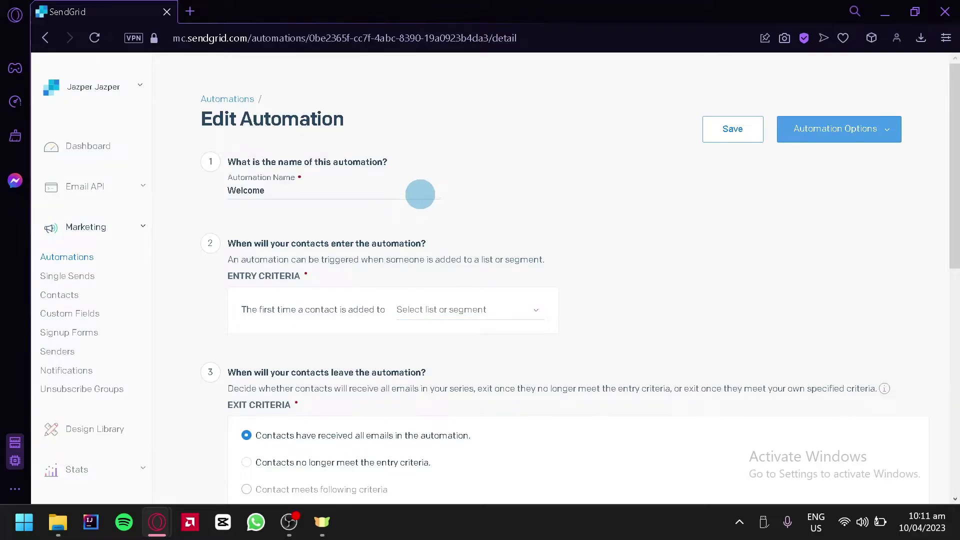
pyautogui.click(419, 192)
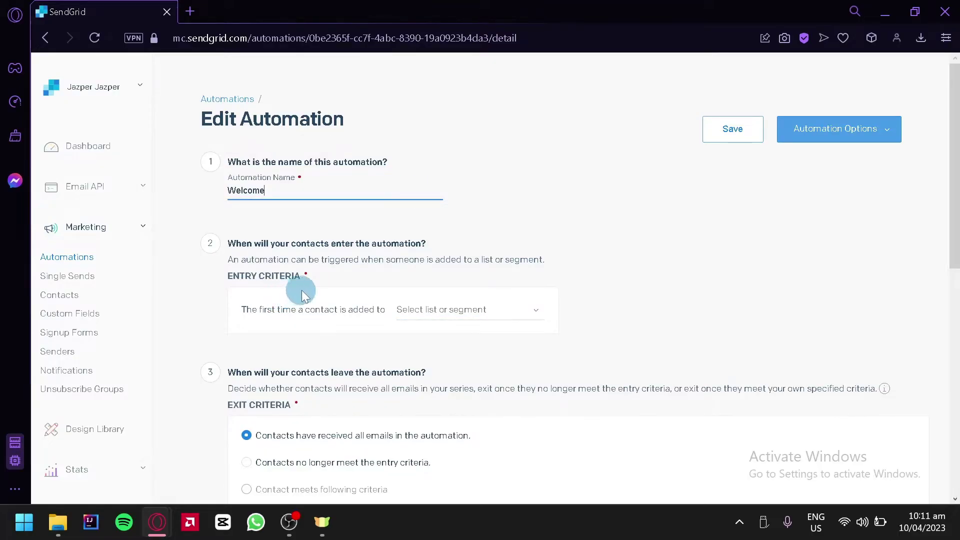
pyautogui.click(439, 316)
pyautogui.click(461, 358)
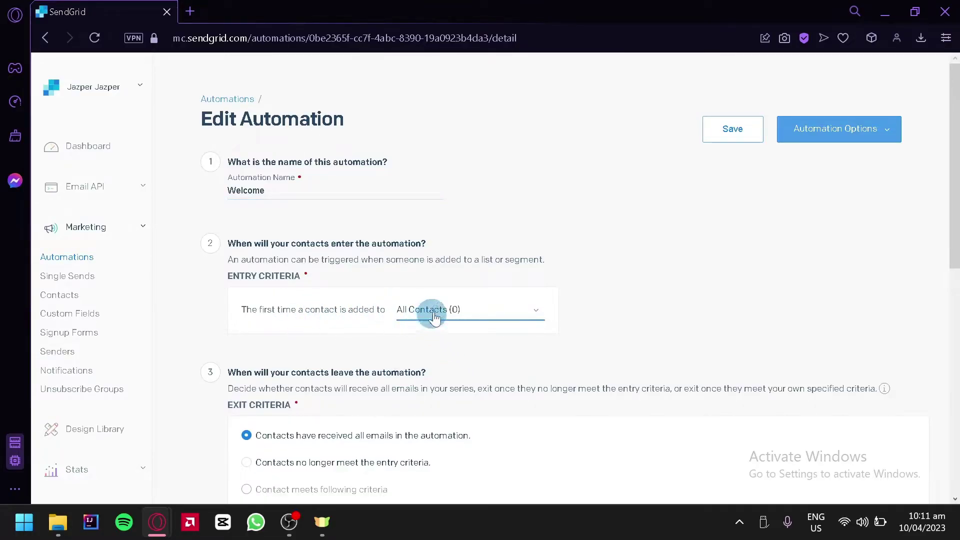
pyautogui.click(499, 322)
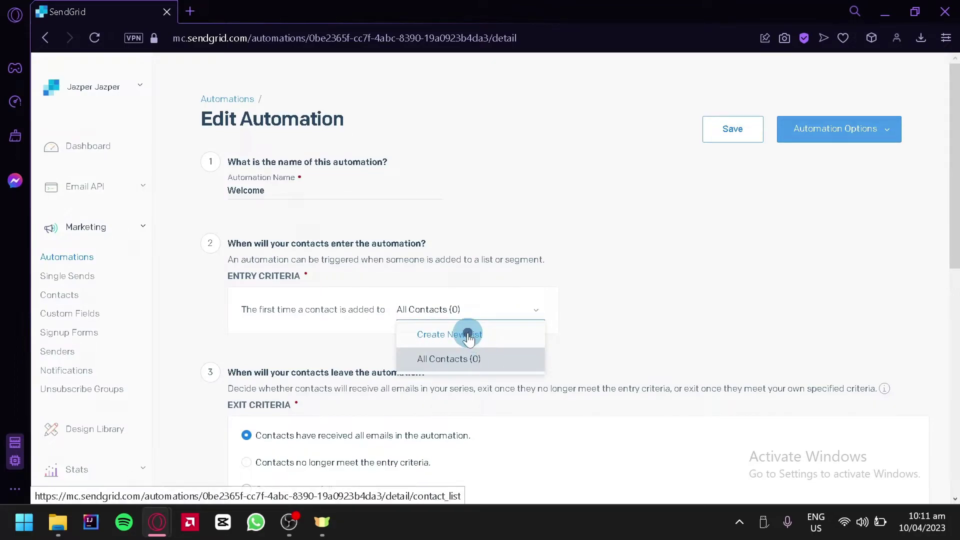
# - Create a new list named 'Customers' from the entry criteria dropdown and save it
pyautogui.click(468, 338)
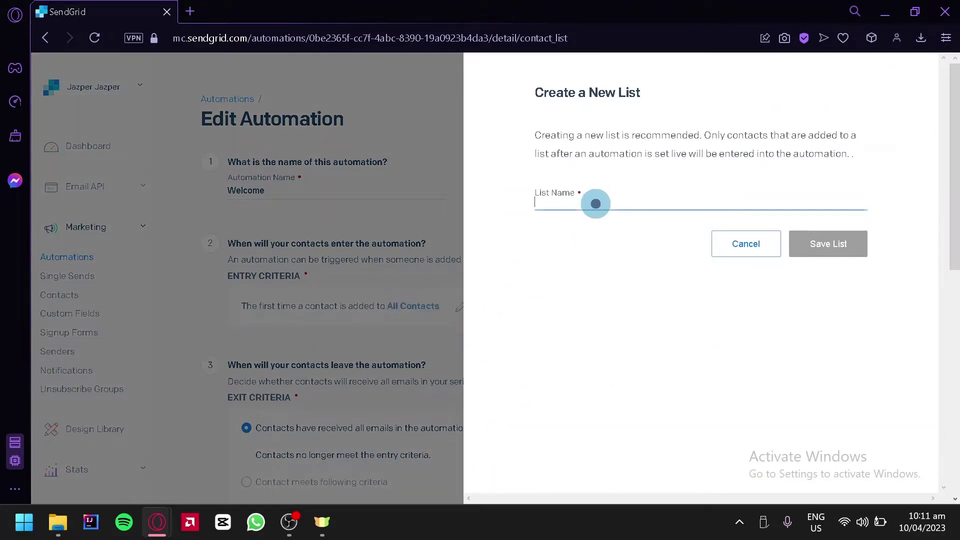
pyautogui.click(596, 204)
pyautogui.write('Customers')
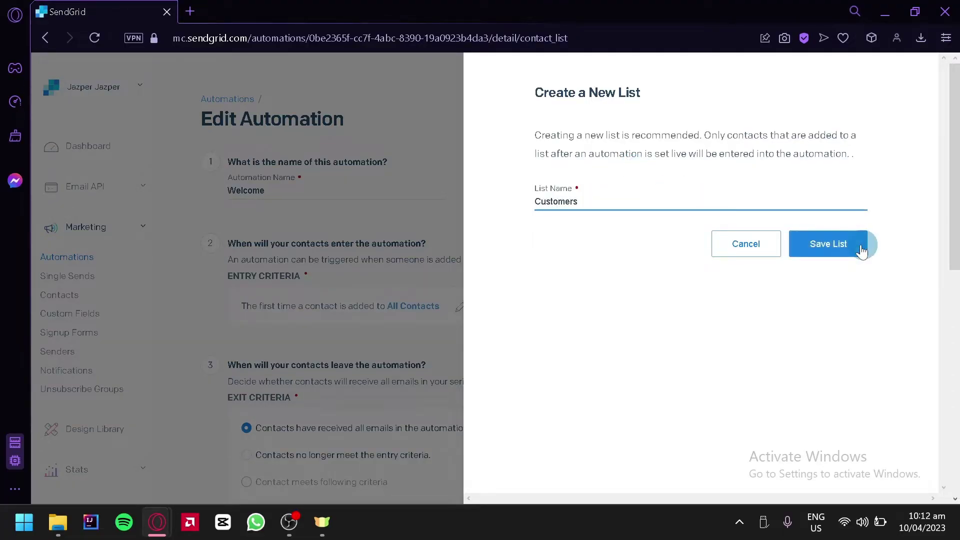
pyautogui.click(859, 243)
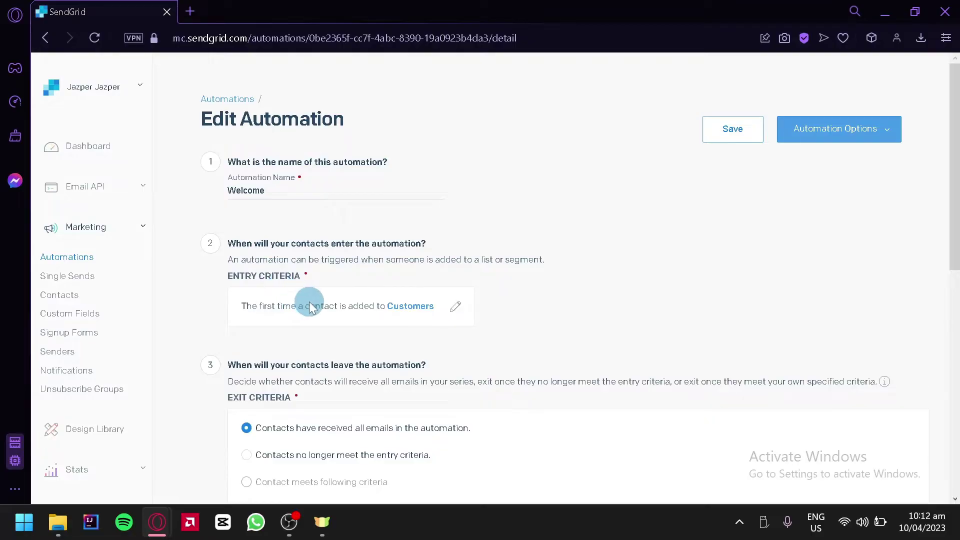
# - Set the exit criteria to 'Contacts no longer meet the entry criteria'
pyautogui.scroll(-4, 364, 314)
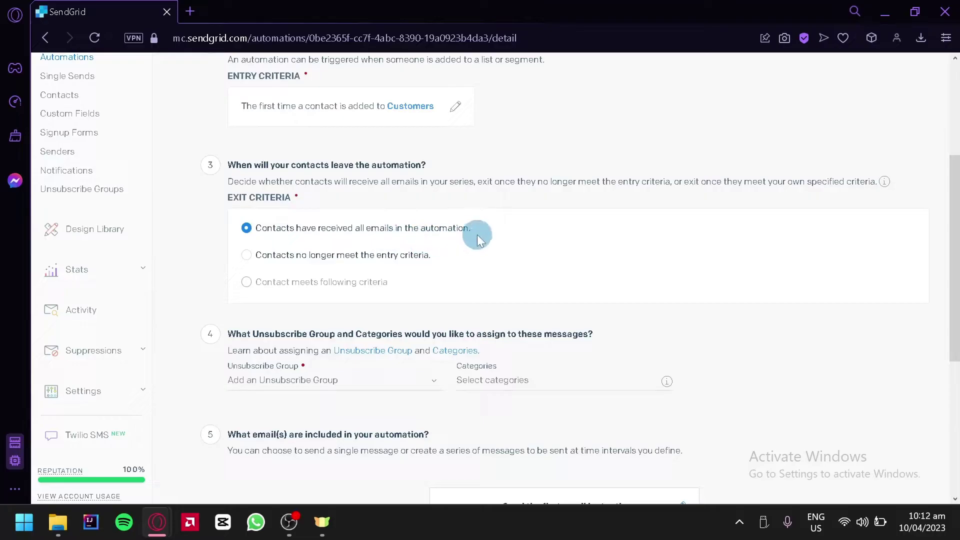
pyautogui.click(244, 261)
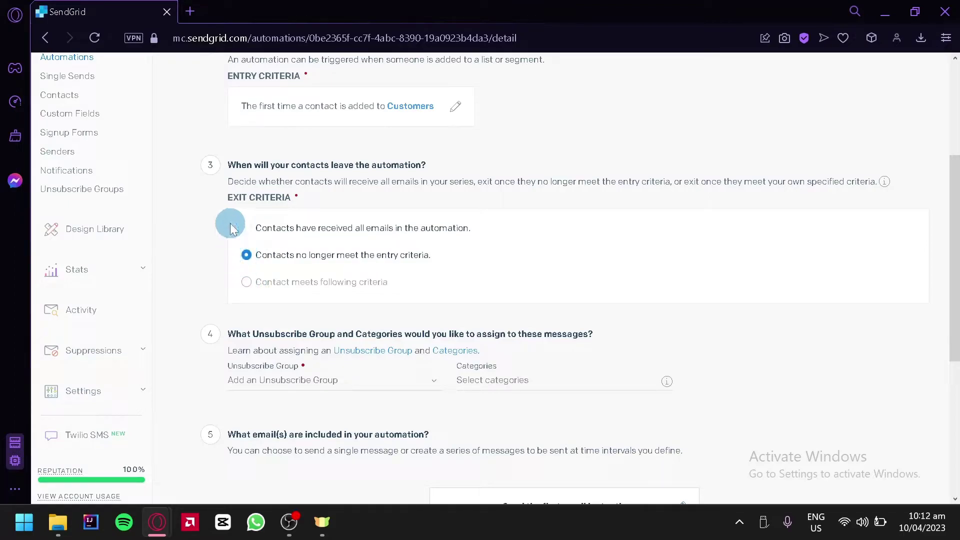
pyautogui.click(245, 228)
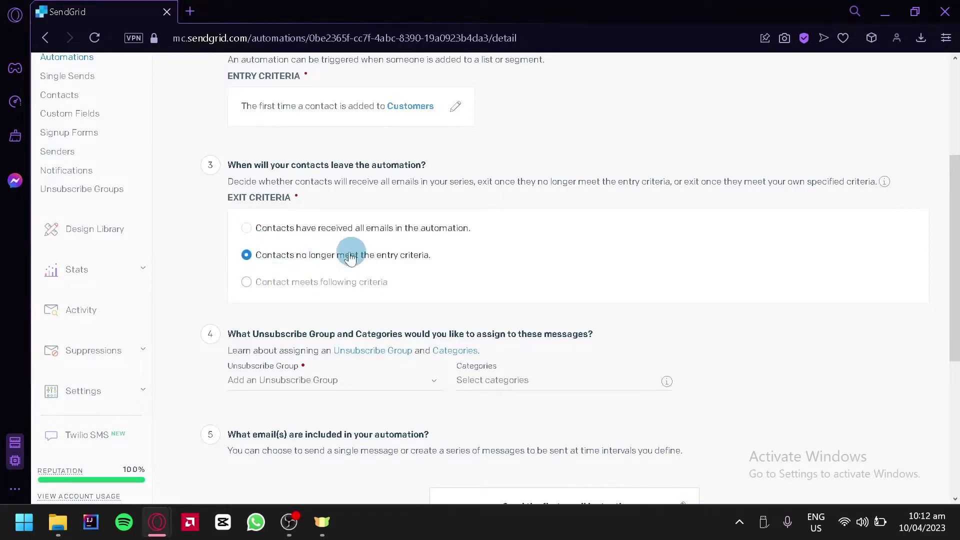
pyautogui.scroll(-2, 465, 313)
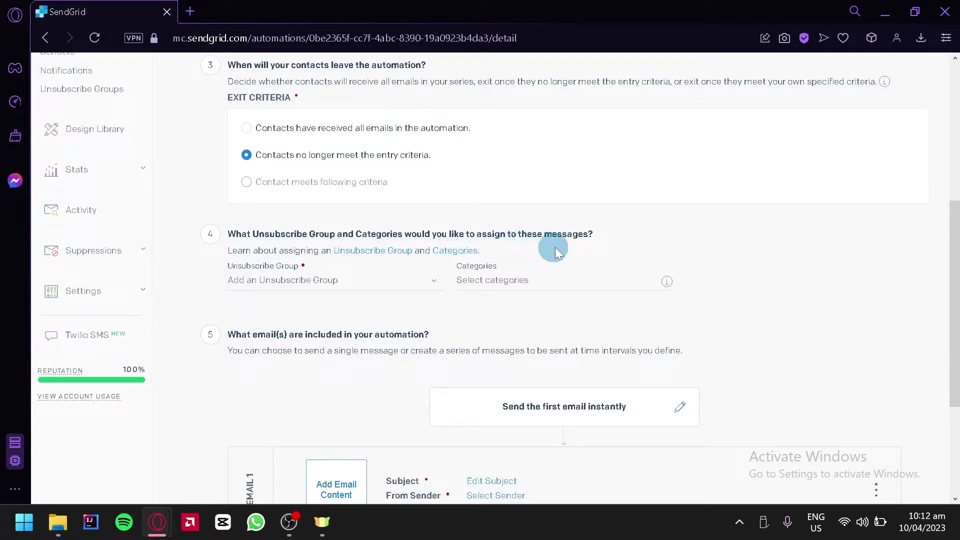
# - Choose Global Unsubscribe as the unsubscribe group, leaving the empty Categories list unset
pyautogui.click(395, 279)
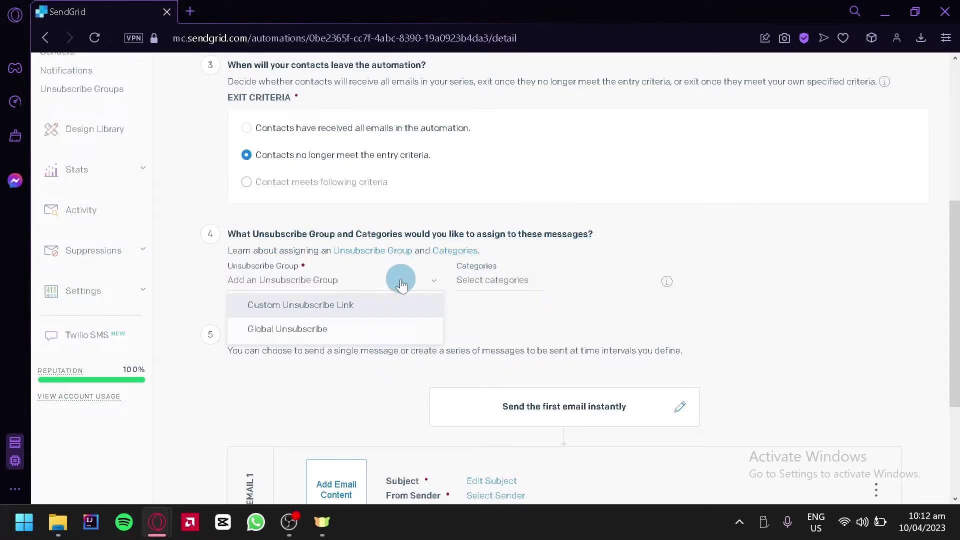
pyautogui.click(329, 329)
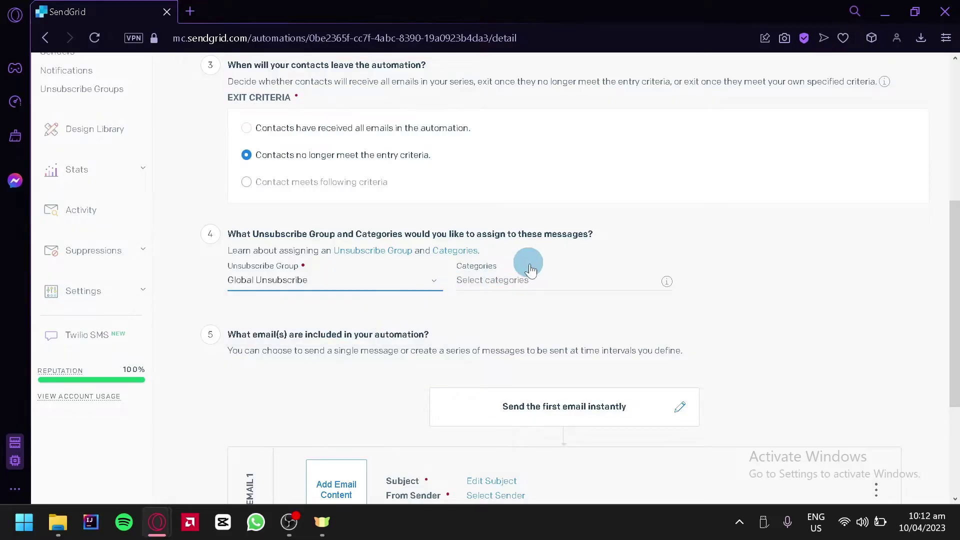
pyautogui.click(546, 281)
pyautogui.click(549, 283)
pyautogui.click(615, 285)
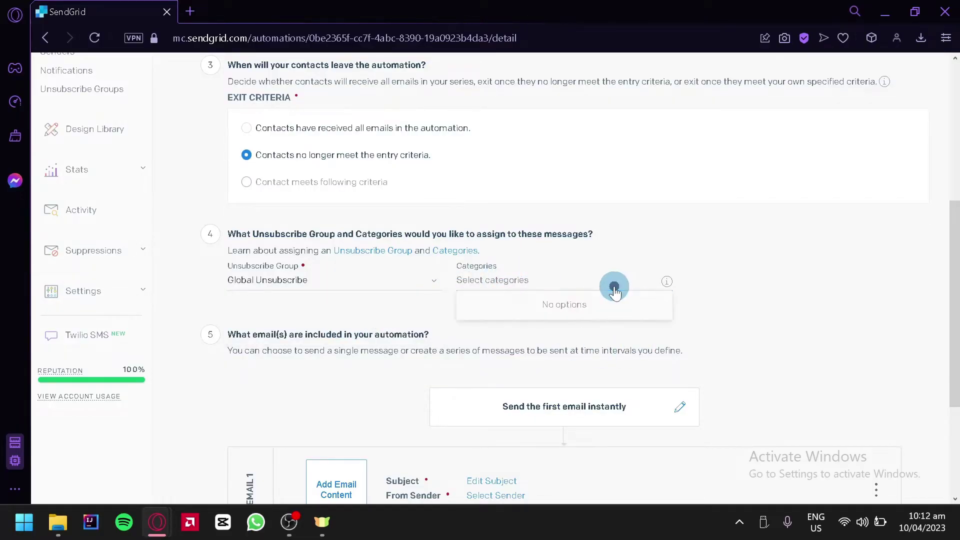
pyautogui.scroll(-2, 757, 315)
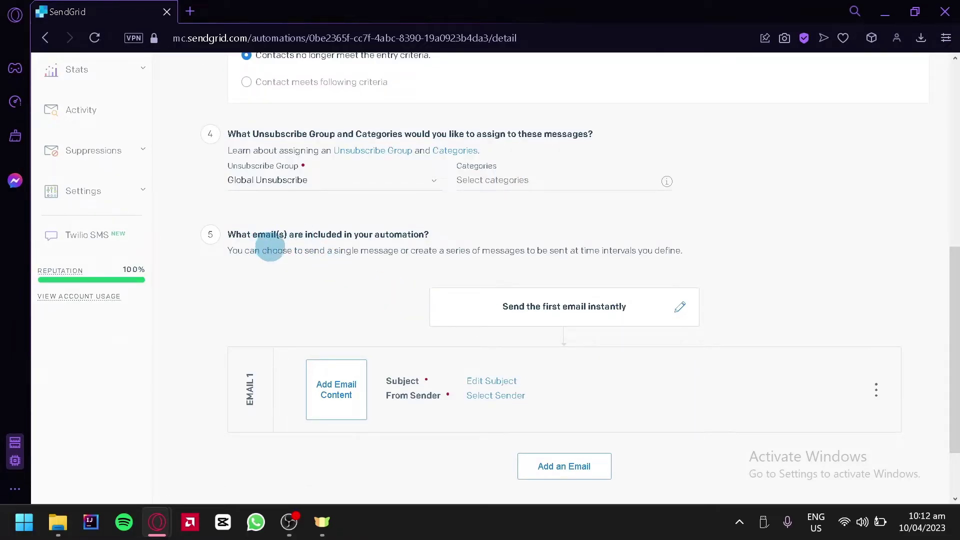
pyautogui.scroll(-2, 495, 295)
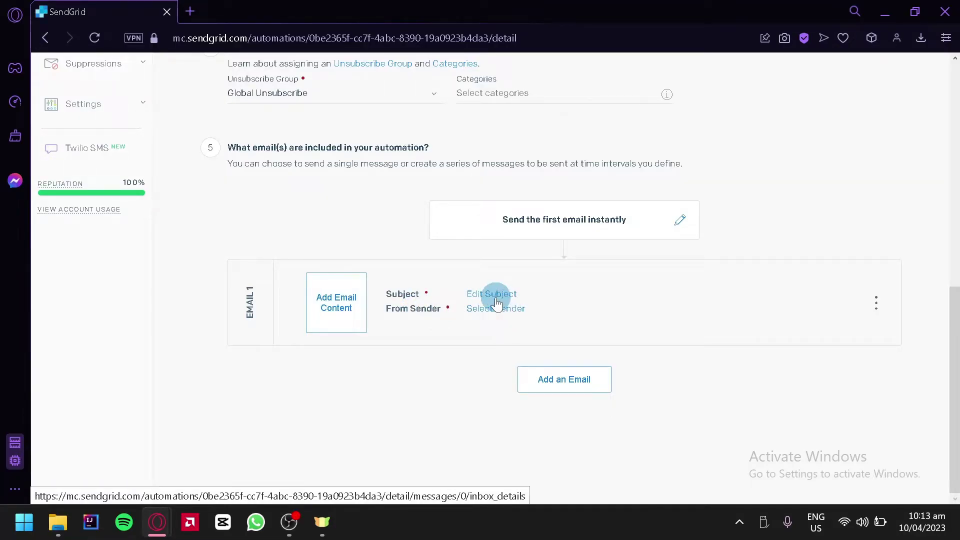
# - Give Email 1 the subject 'Welcome' and the account's verified sender, then update it
pyautogui.click(495, 296)
pyautogui.click(606, 171)
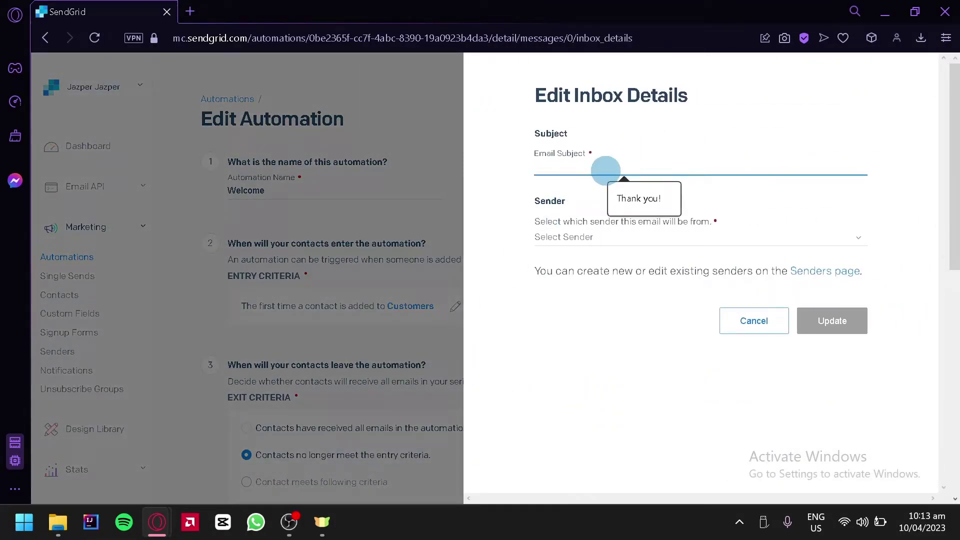
pyautogui.write('WEl')
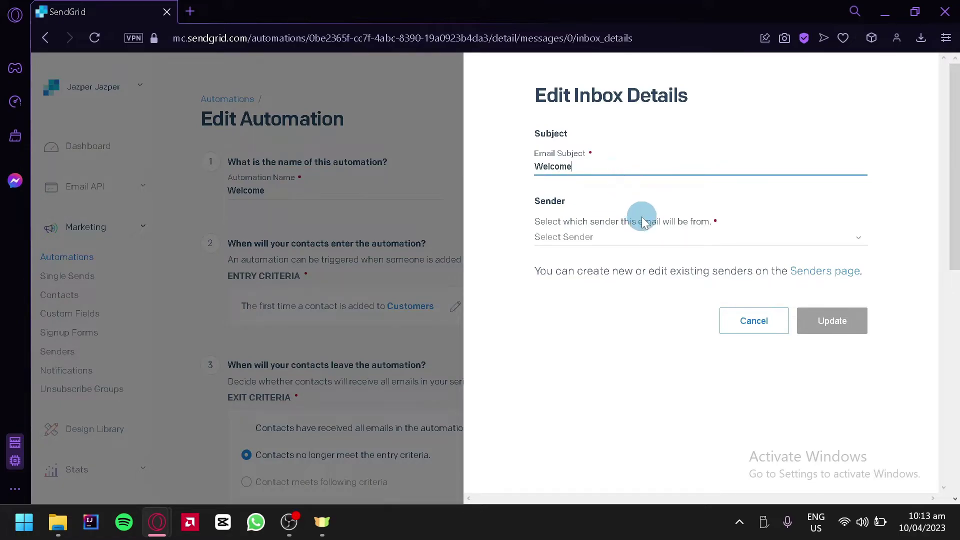
pyautogui.click(653, 235)
pyautogui.click(684, 255)
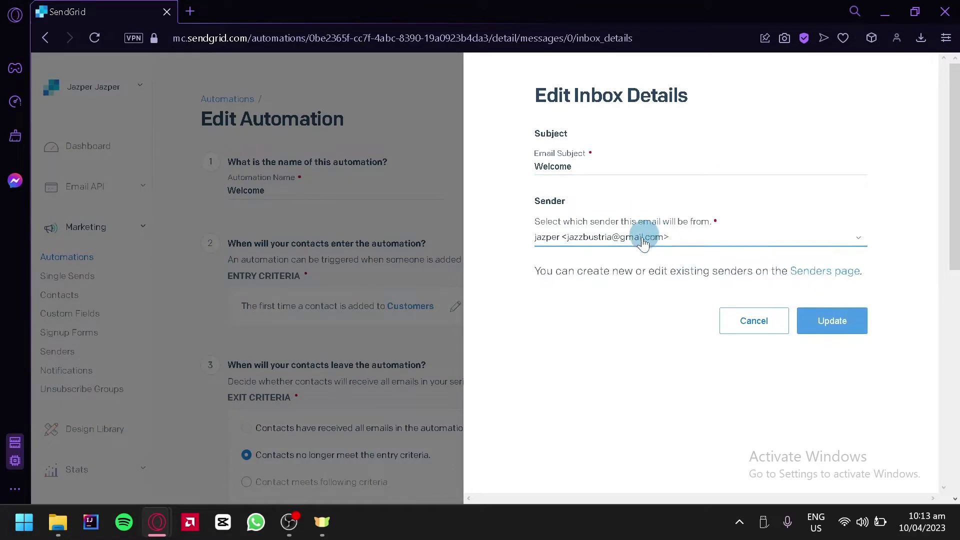
pyautogui.click(834, 322)
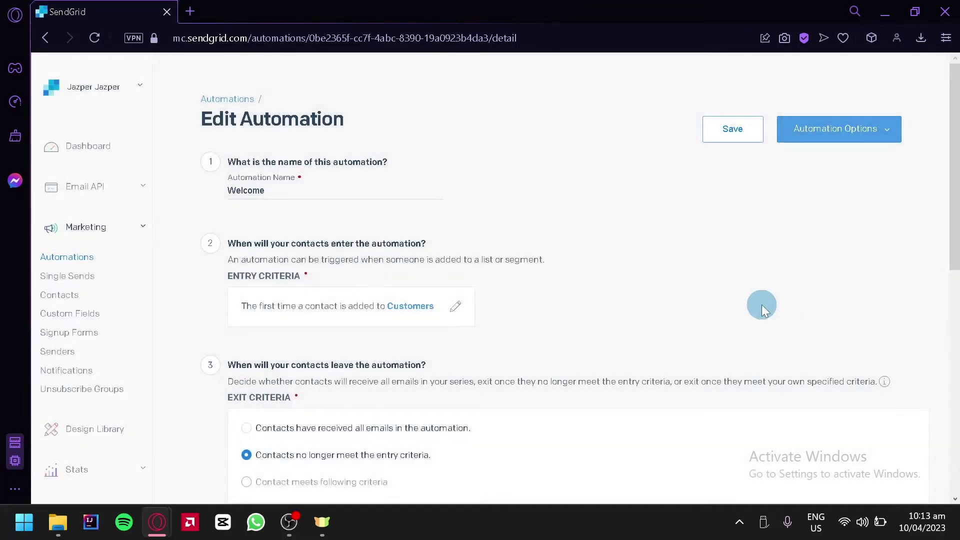
pyautogui.scroll(-8, 761, 305)
pyautogui.scroll(-2, 748, 304)
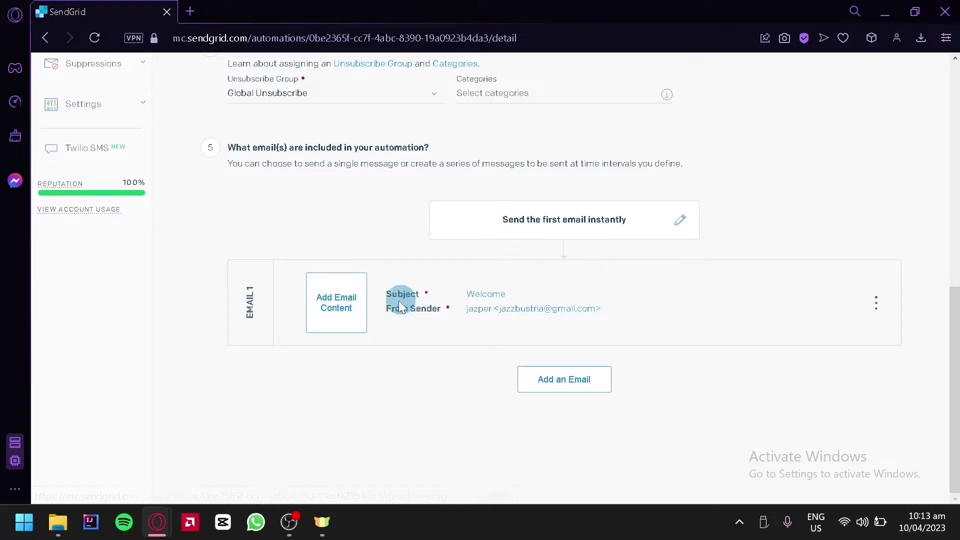
# - Choose the Retail Weekly Discount Newsletter template as Email 1's content
pyautogui.click(333, 307)
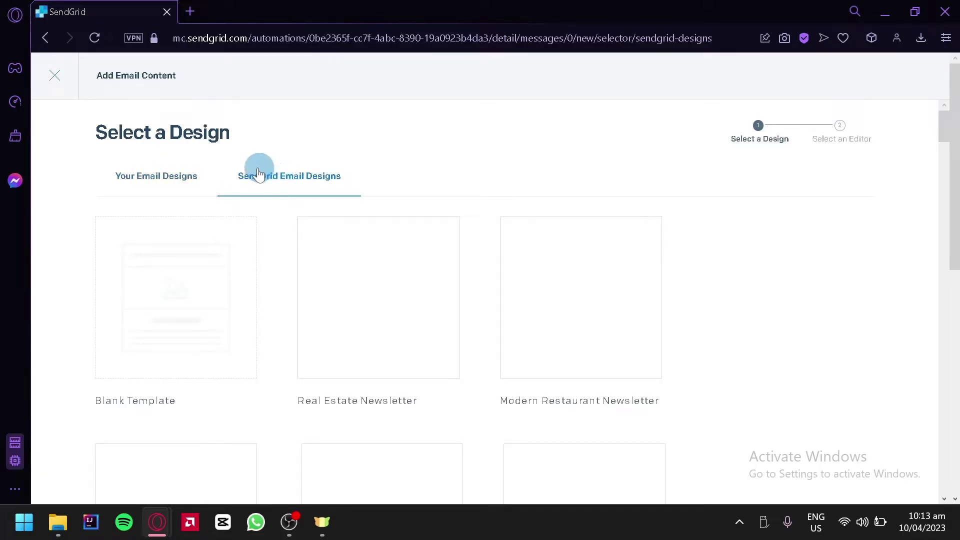
pyautogui.scroll(-2, 469, 340)
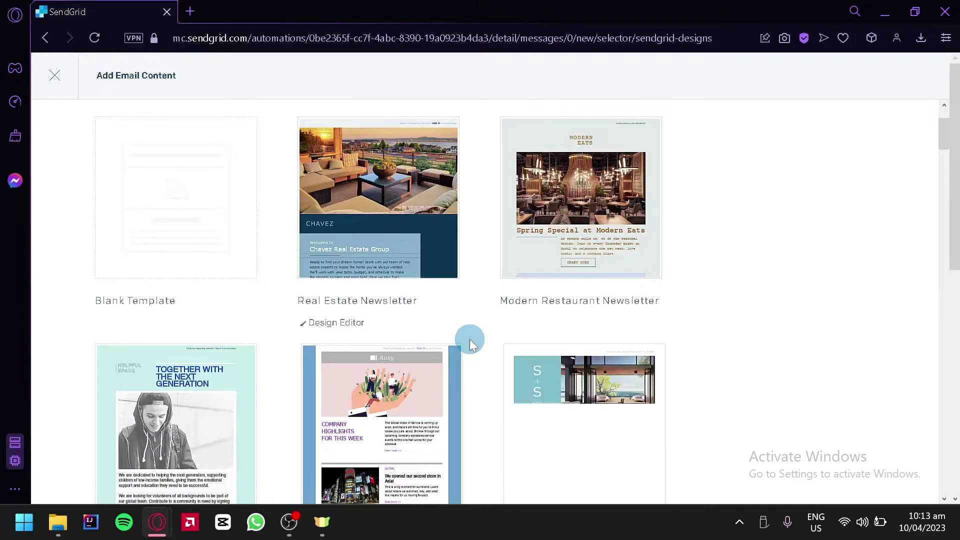
pyautogui.scroll(-4, 470, 340)
pyautogui.scroll(-2, 470, 339)
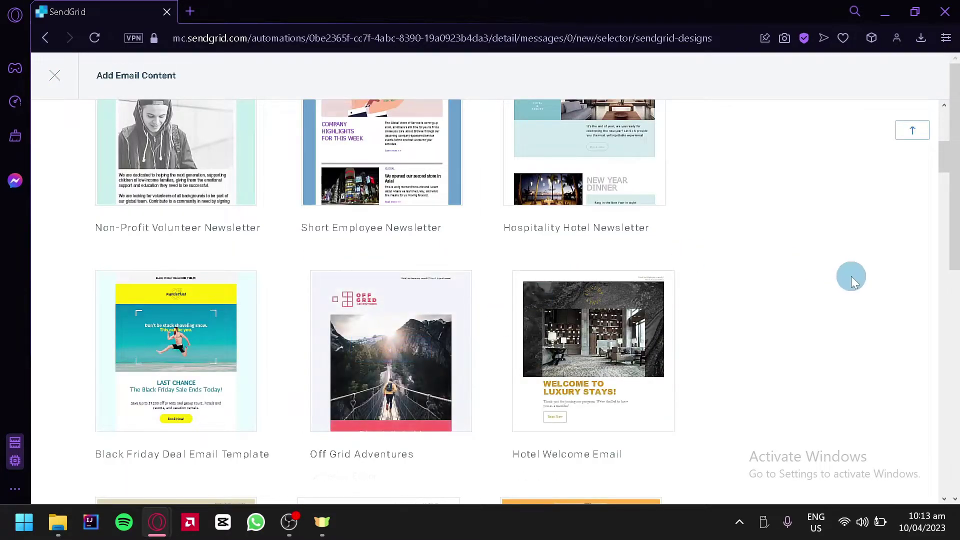
pyautogui.scroll(-7, 857, 284)
pyautogui.scroll(-7, 824, 280)
pyautogui.scroll(5, 527, 368)
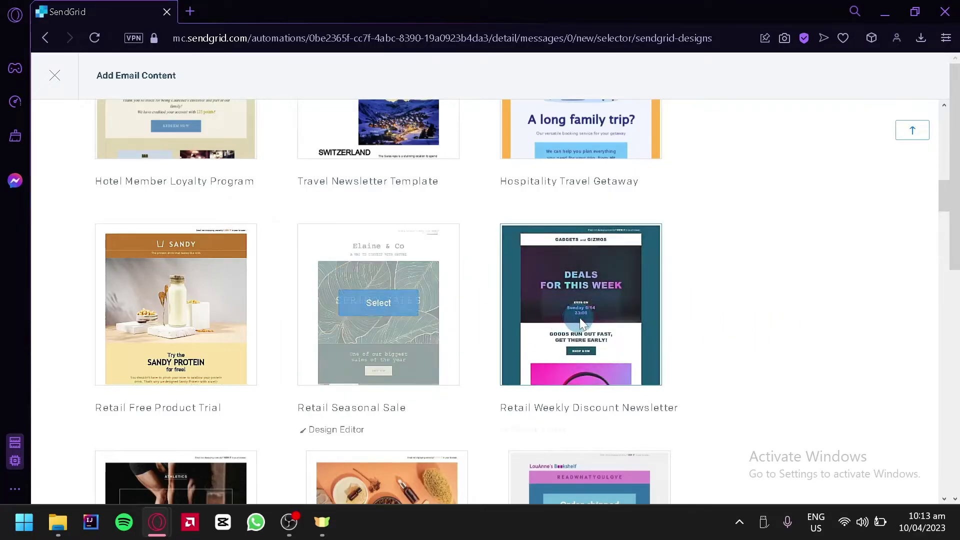
pyautogui.click(576, 306)
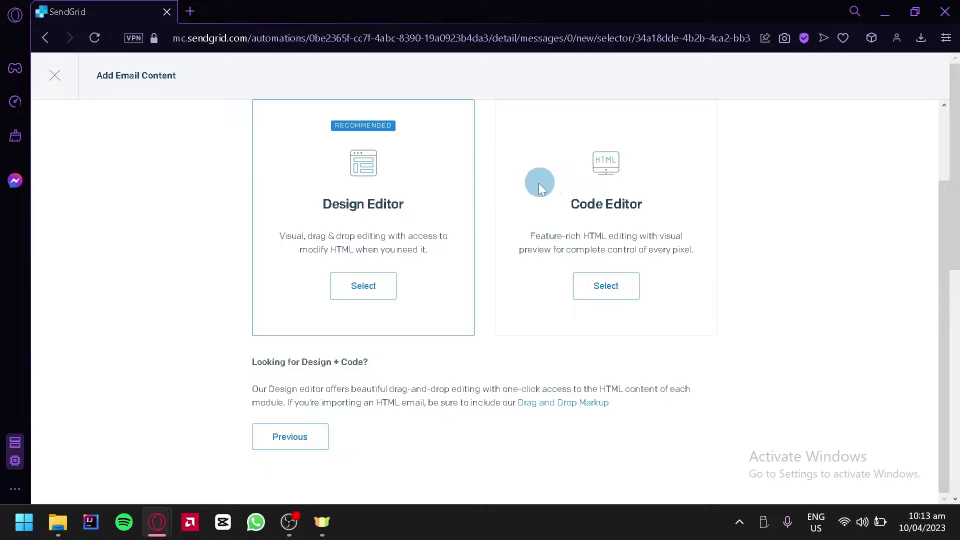
# - Open the template in the Design Editor and review the Gadgets and Gizmos 'Deals for this week' preview
pyautogui.click(363, 285)
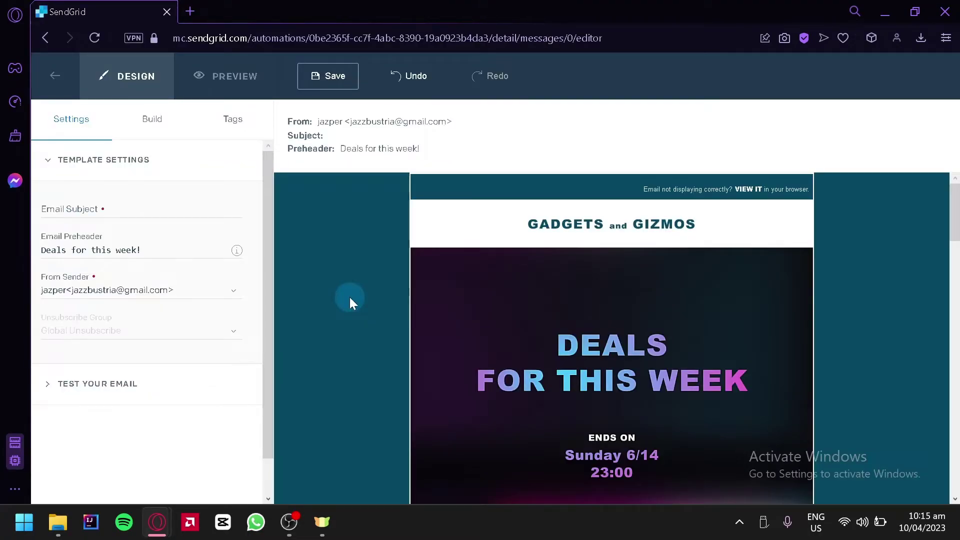
pyautogui.scroll(-4, 349, 297)
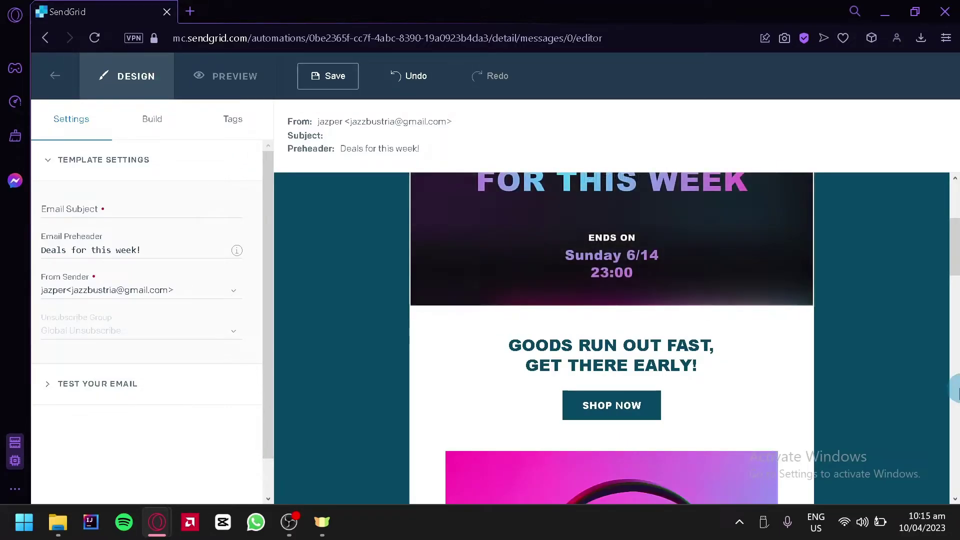
pyautogui.scroll(4, 888, 381)
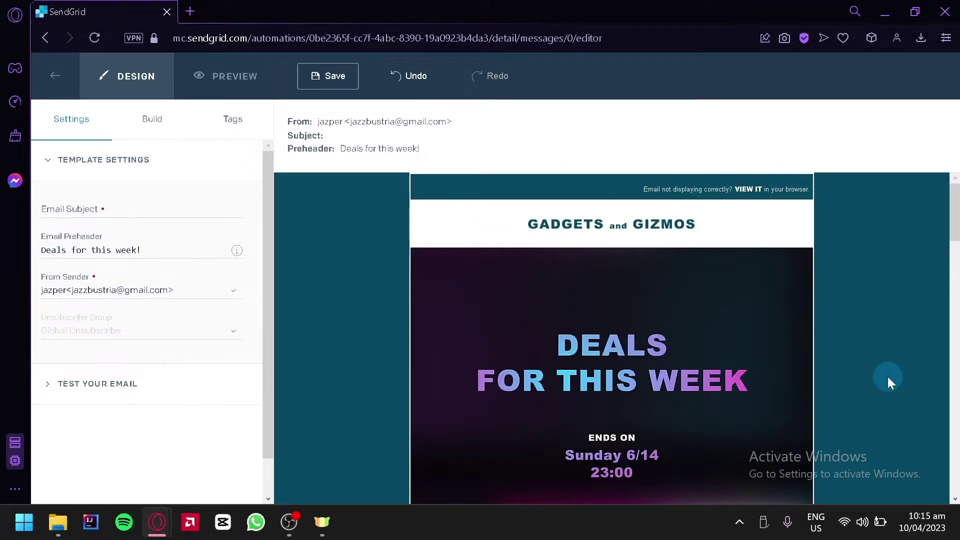
pyautogui.scroll(-6, 887, 379)
pyautogui.scroll(-12, 413, 261)
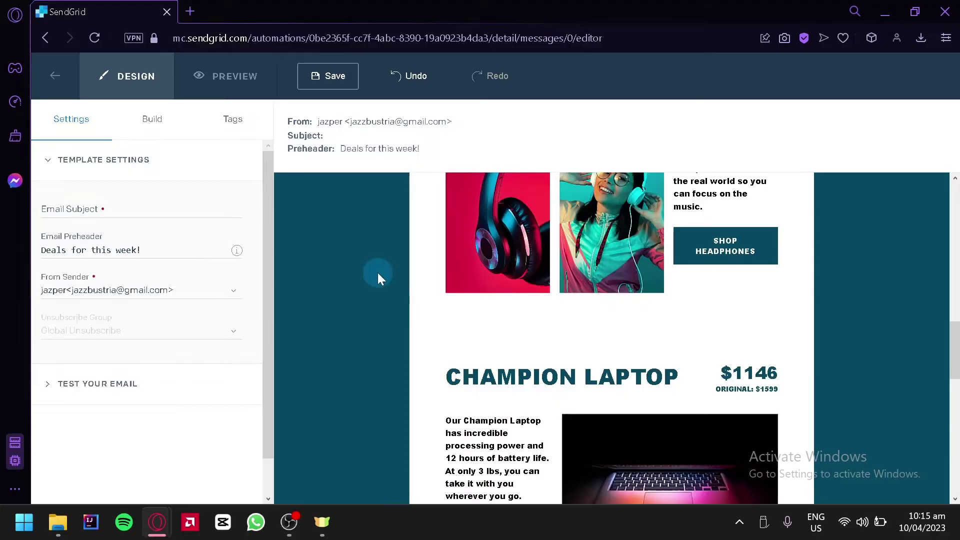
pyautogui.scroll(14, 375, 270)
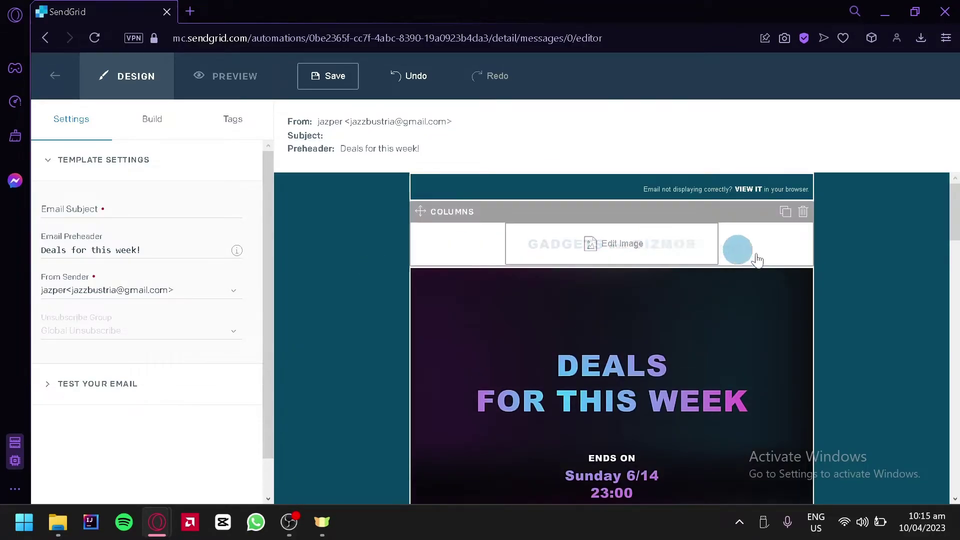
pyautogui.scroll(-4, 893, 322)
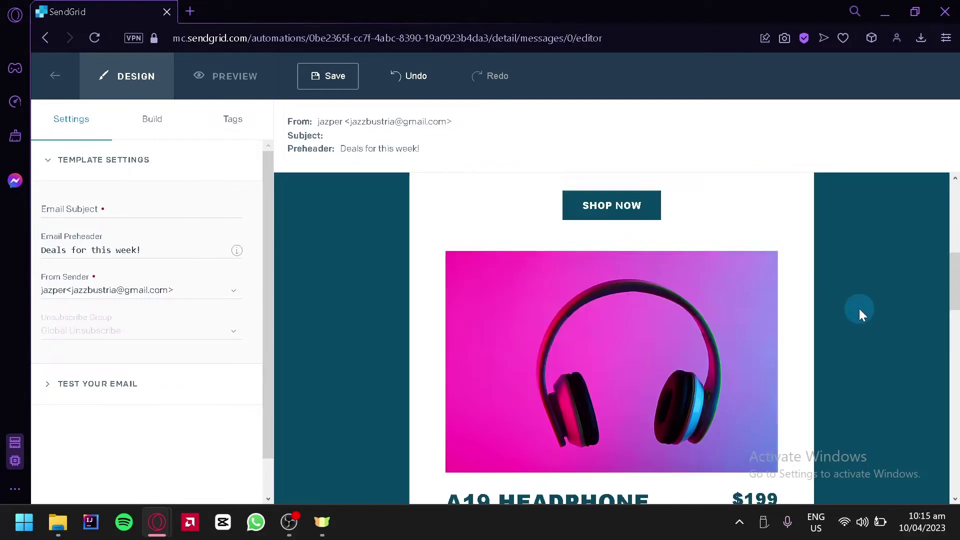
pyautogui.scroll(5, 860, 310)
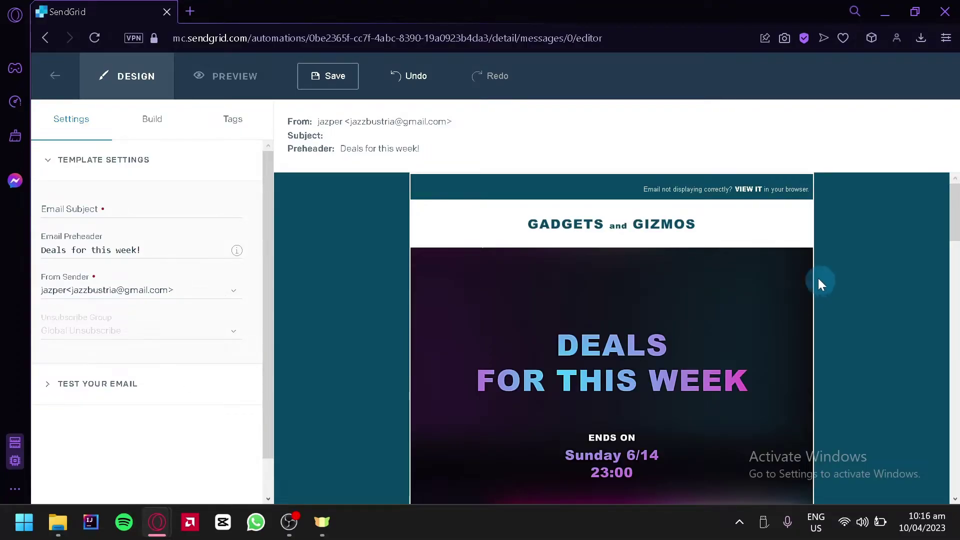
pyautogui.moveTo(680, 203)
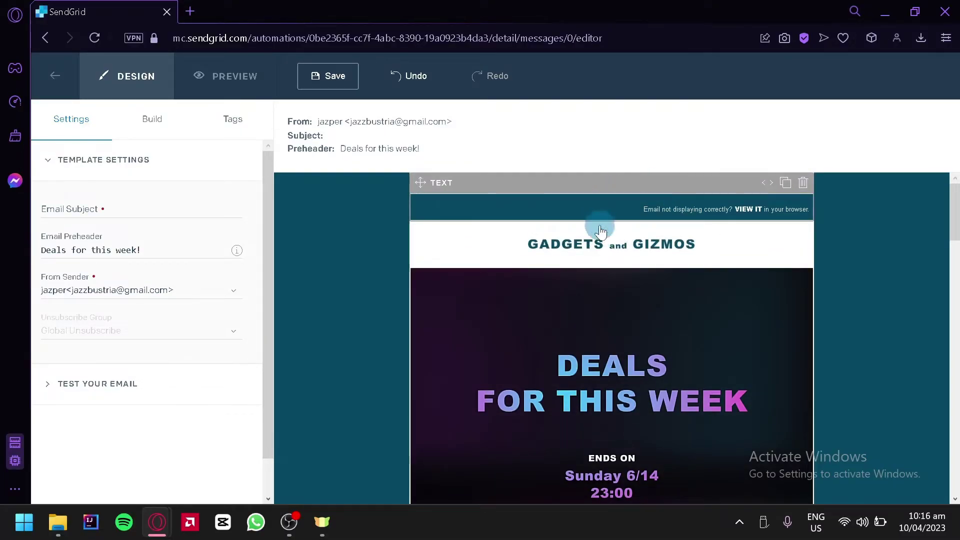
pyautogui.moveTo(638, 321)
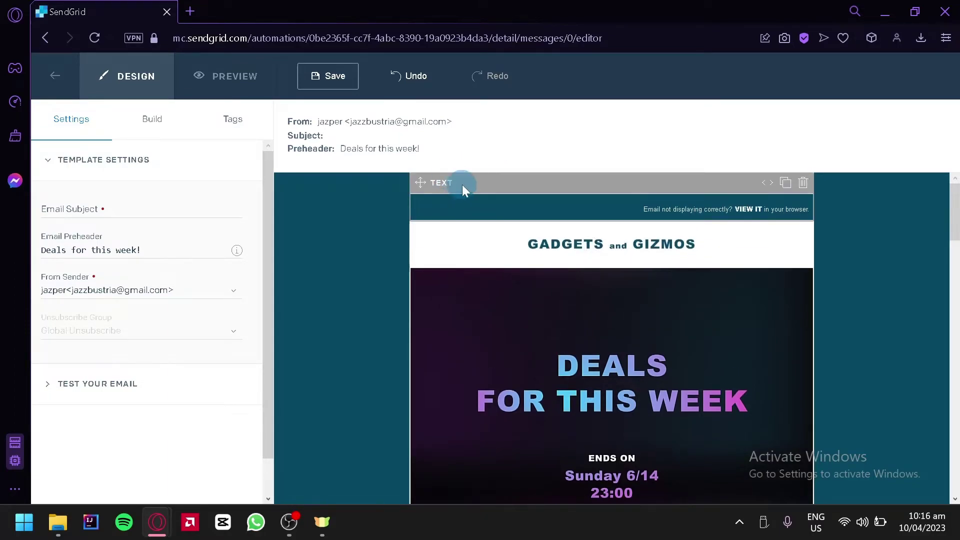
# - Select the top 'Email not displaying correctly?' text module and check its Text Style options
pyautogui.click(776, 209)
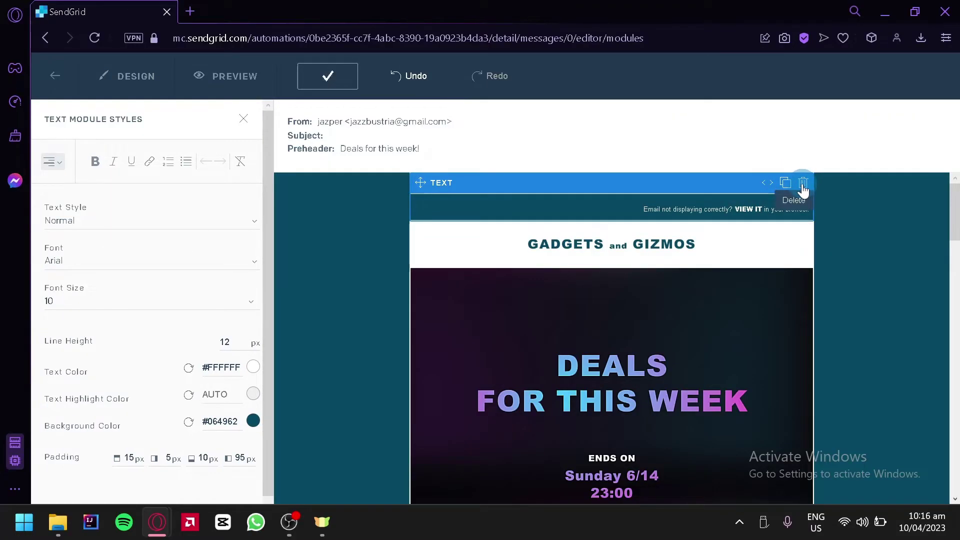
pyautogui.click(765, 185)
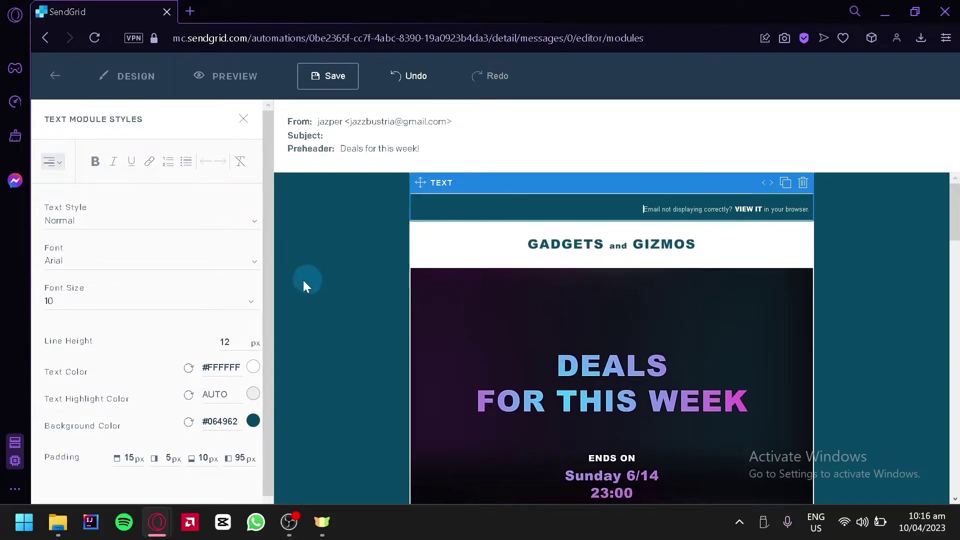
pyautogui.click(161, 225)
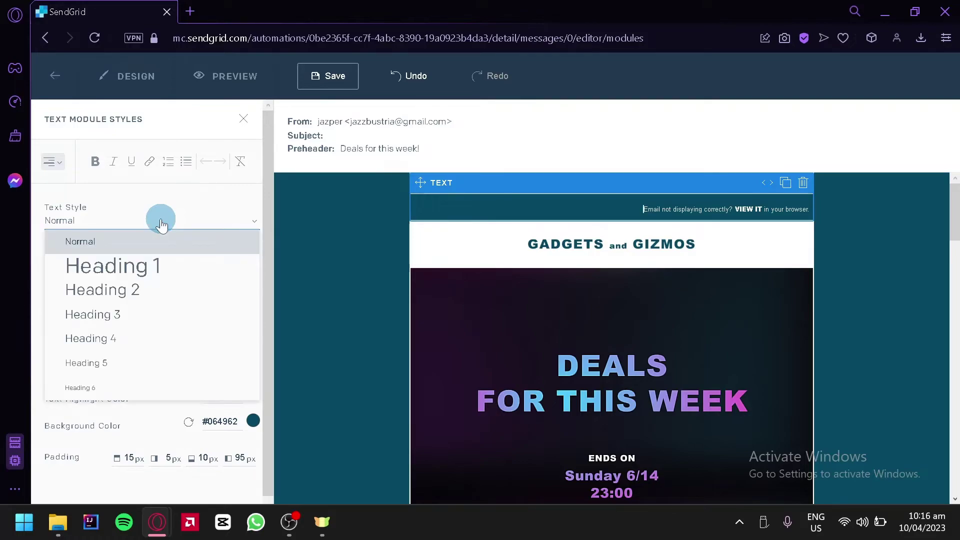
pyautogui.click(162, 225)
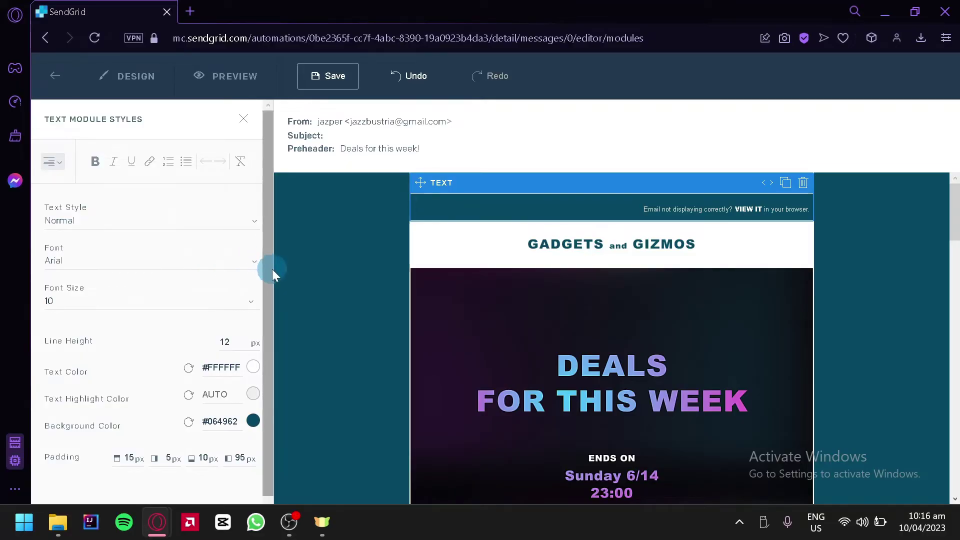
pyautogui.moveTo(265, 269); pyautogui.dragTo(273, 327)
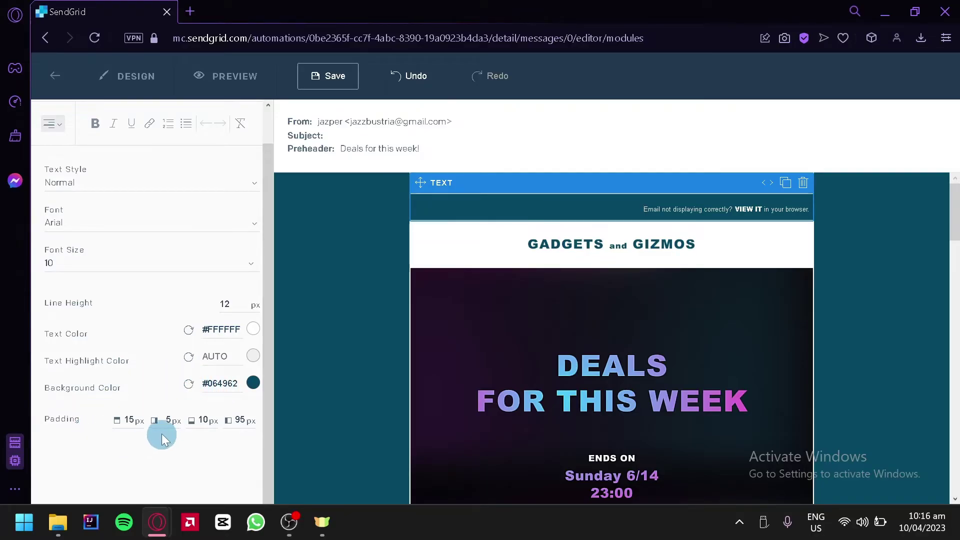
pyautogui.scroll(1, 190, 225)
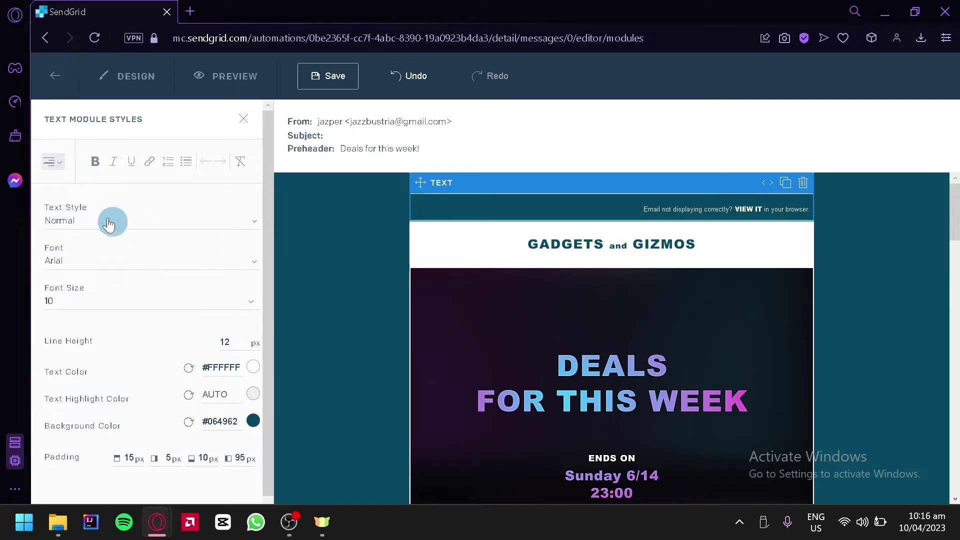
# - Try left, center, right and justify alignment on the top text line, settling on right
pyautogui.click(50, 162)
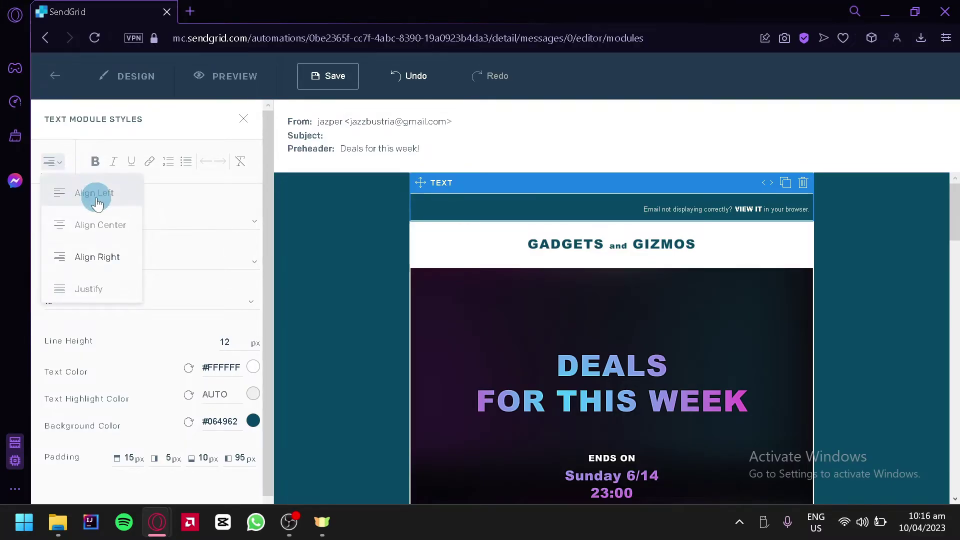
pyautogui.click(87, 193)
pyautogui.click(50, 162)
pyautogui.click(98, 219)
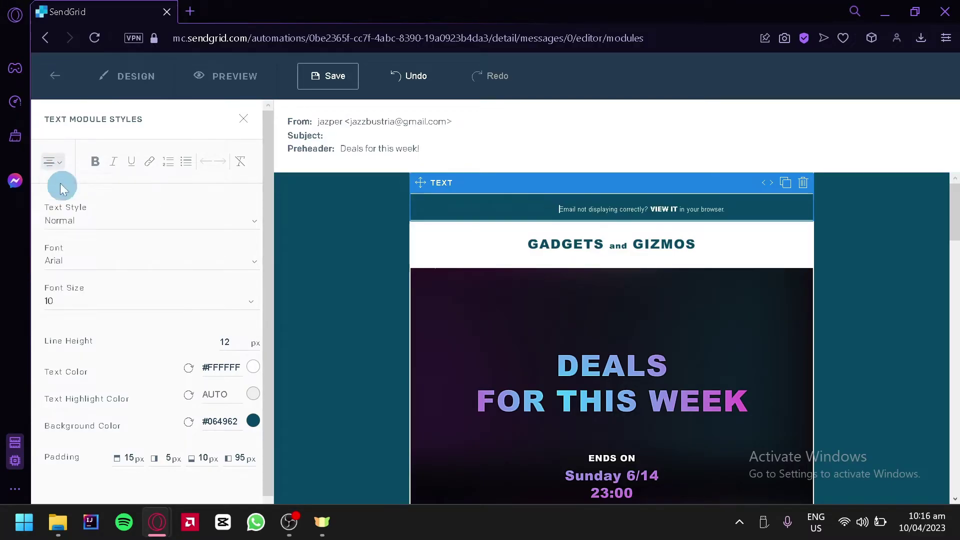
pyautogui.click(54, 164)
pyautogui.click(94, 257)
pyautogui.click(51, 162)
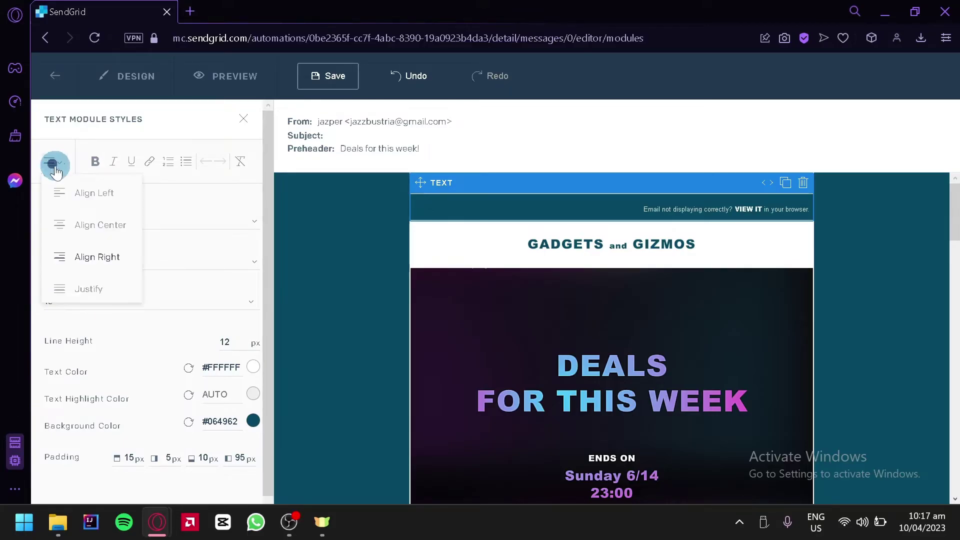
pyautogui.click(104, 276)
pyautogui.click(50, 163)
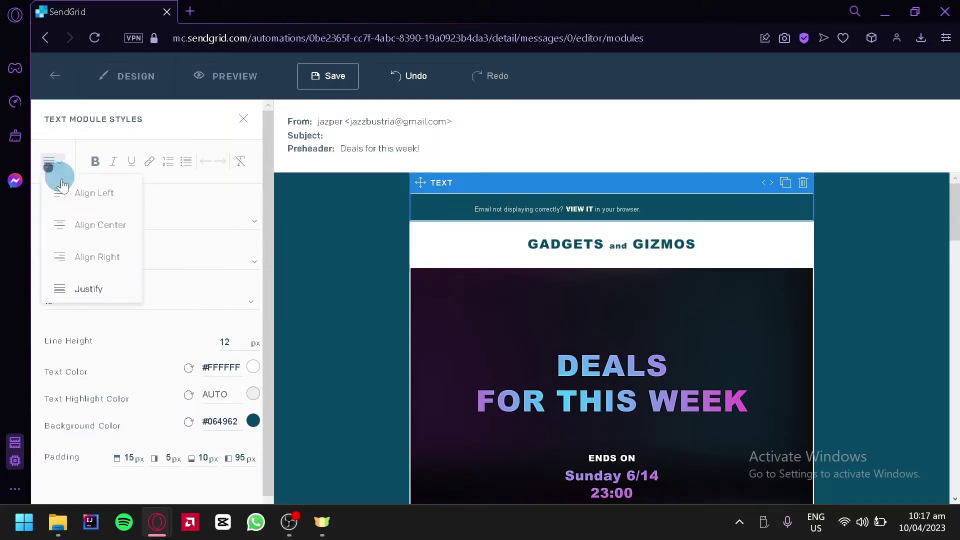
pyautogui.click(95, 256)
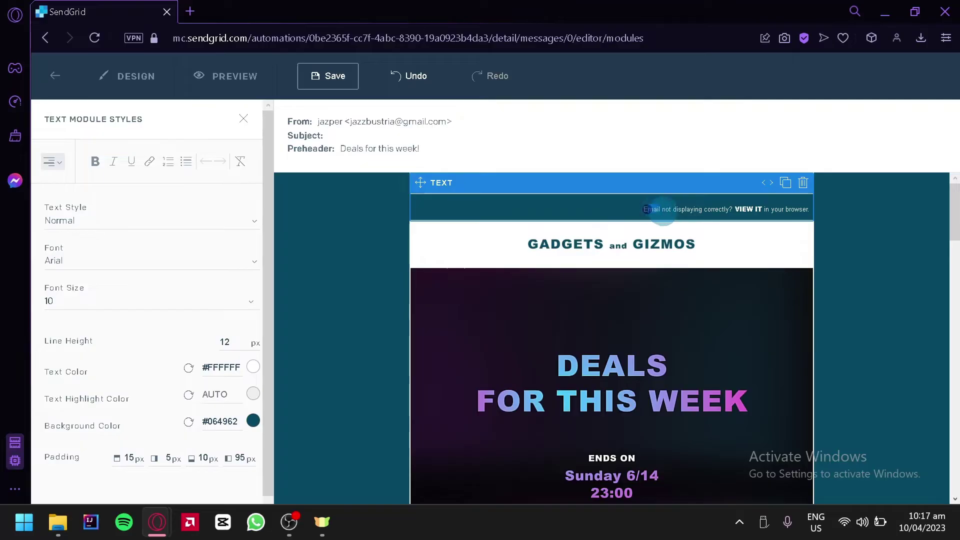
# - Highlight the words 'Email not displaying correctly?' in the top text line
pyautogui.tripleClick(647, 210)
pyautogui.click(648, 211)
pyautogui.moveTo(646, 210); pyautogui.dragTo(736, 220)
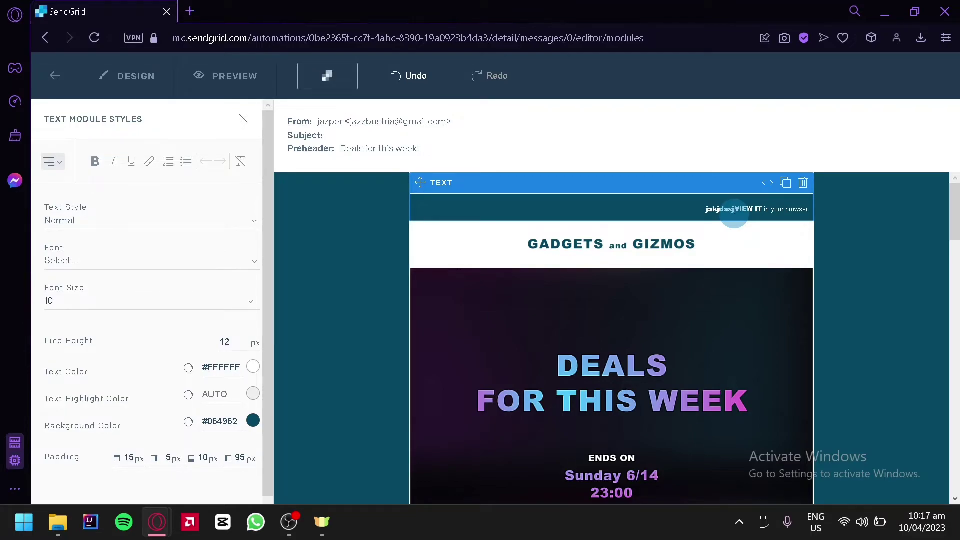
# - Try 2 and 3 column layouts on the Gadgets and Gizmos header row, then revert to 1 Column
pyautogui.click(476, 264)
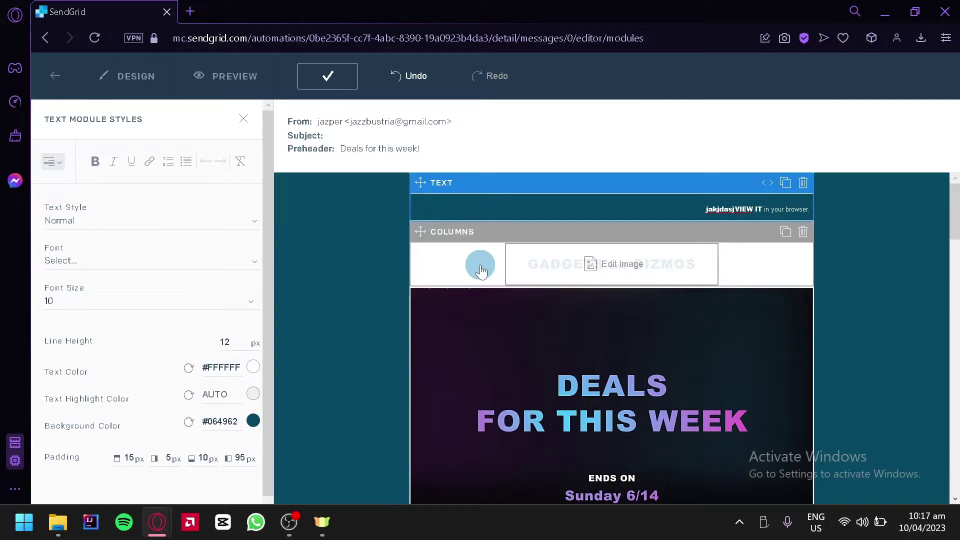
pyautogui.click(480, 270)
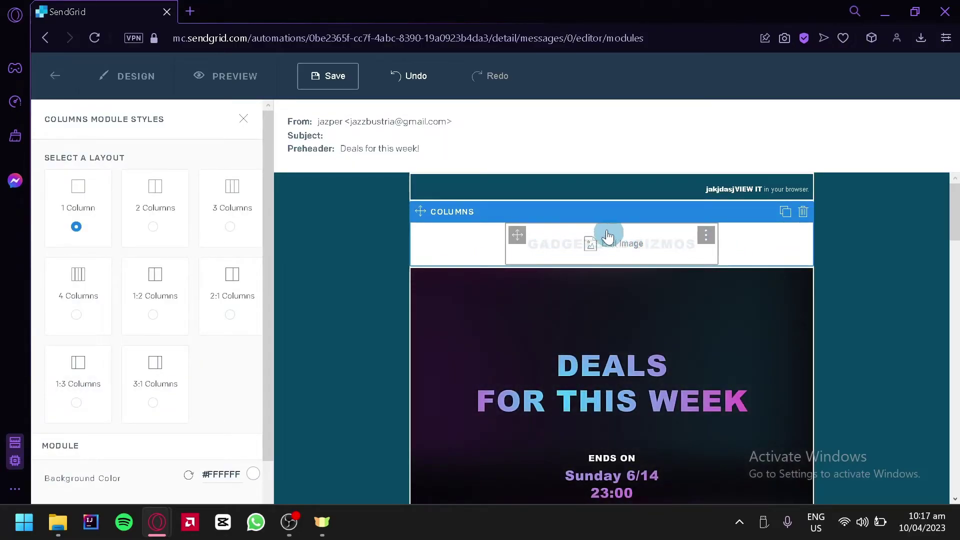
pyautogui.click(605, 253)
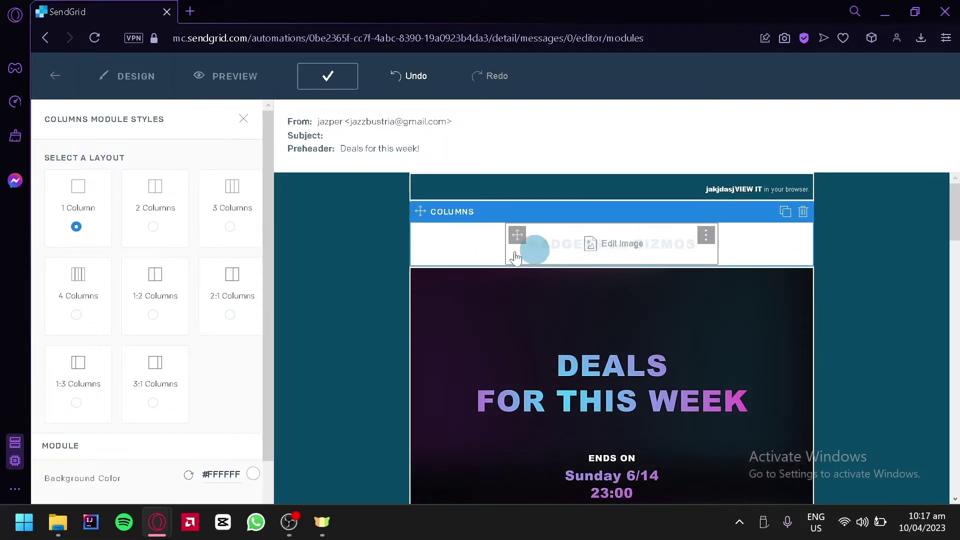
pyautogui.click(93, 210)
pyautogui.click(740, 261)
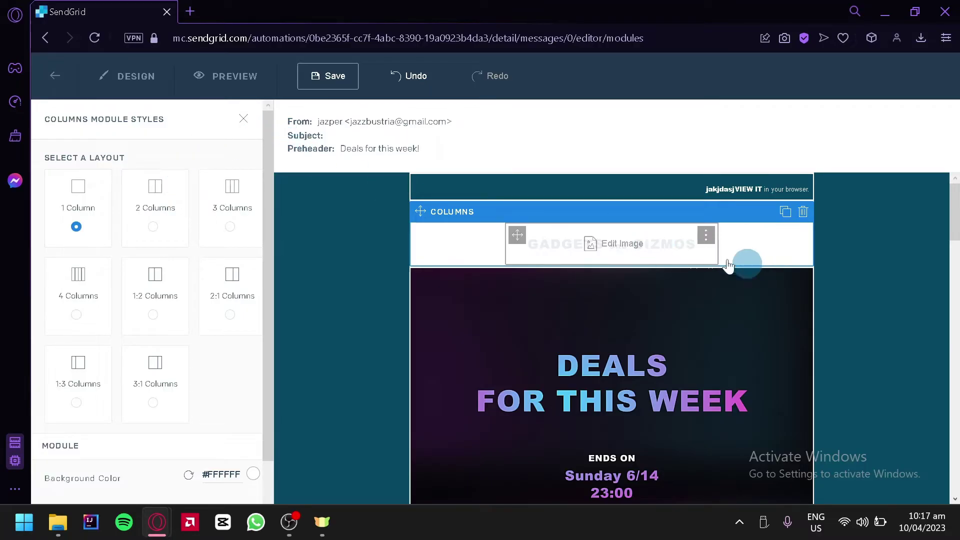
pyautogui.click(101, 215)
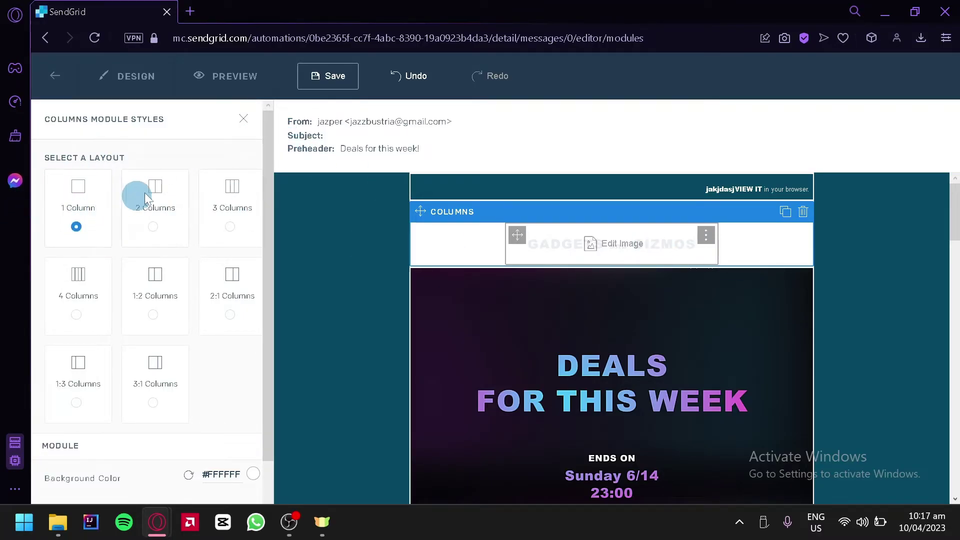
pyautogui.click(157, 226)
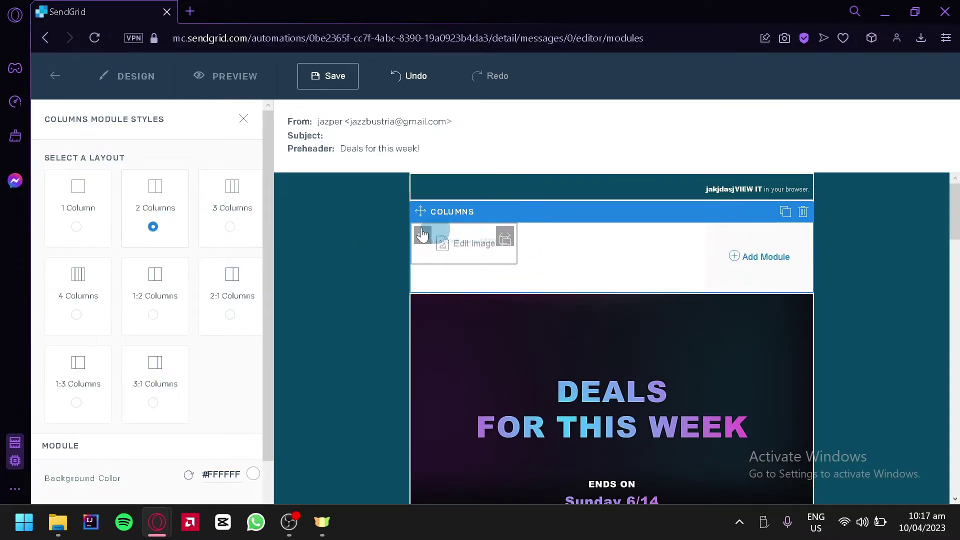
pyautogui.click(223, 229)
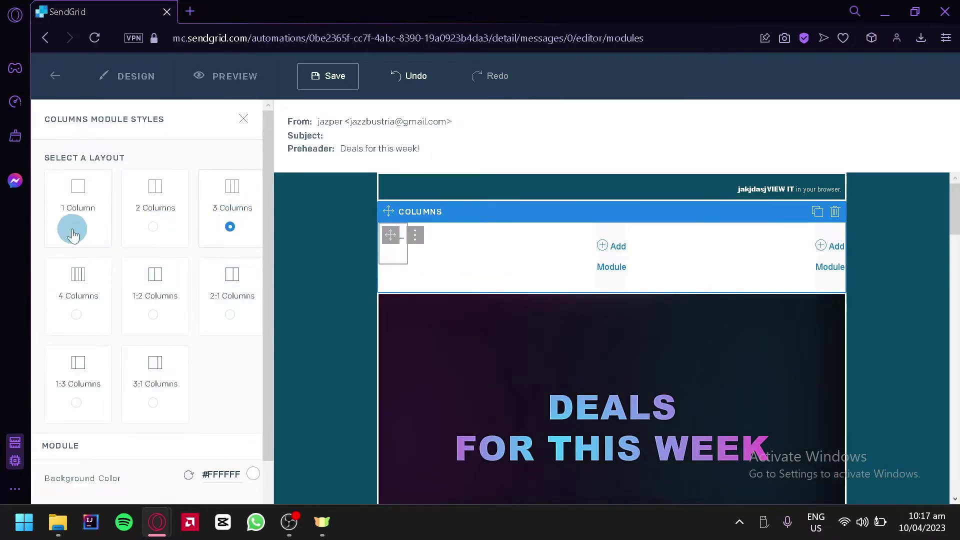
pyautogui.click(153, 310)
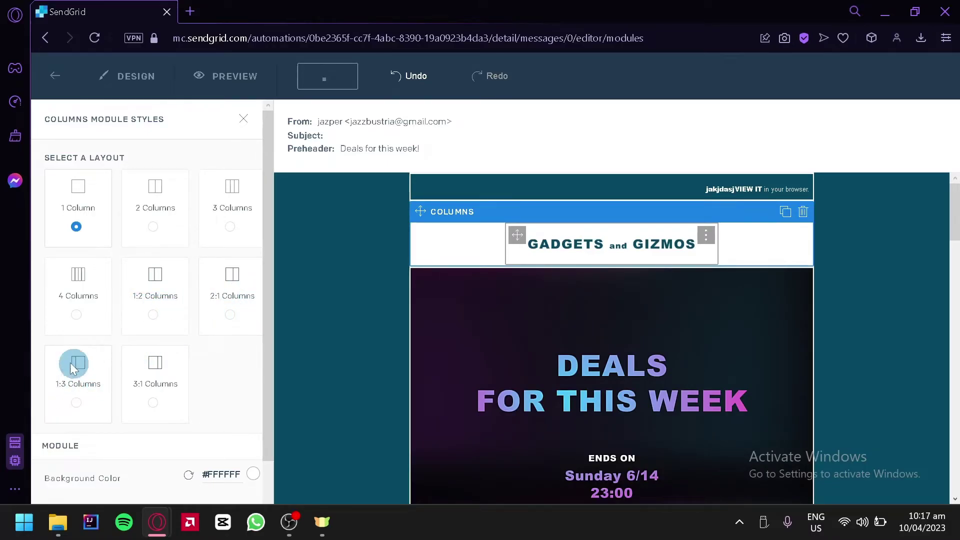
pyautogui.scroll(-2, 231, 386)
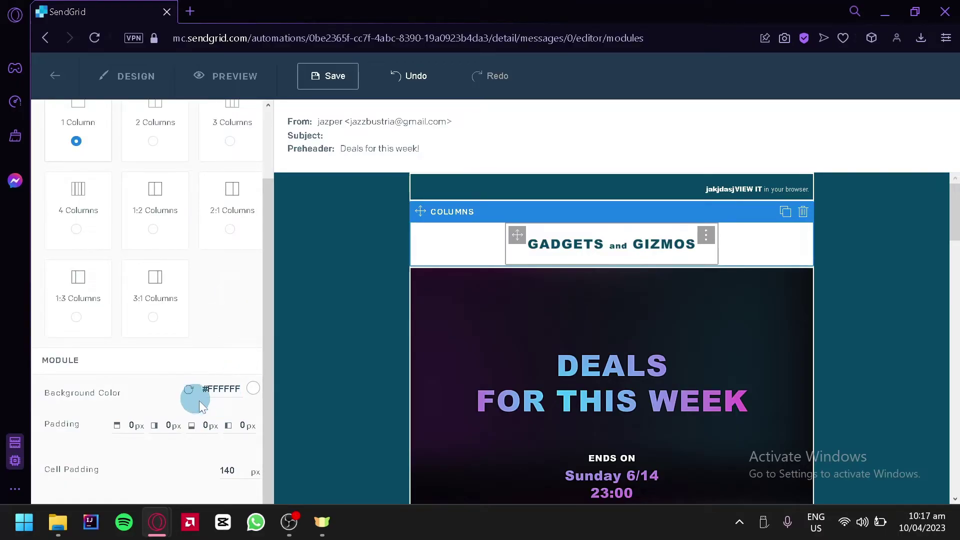
# - Set the header row's module background colour to pink #FBB5B5
pyautogui.click(253, 389)
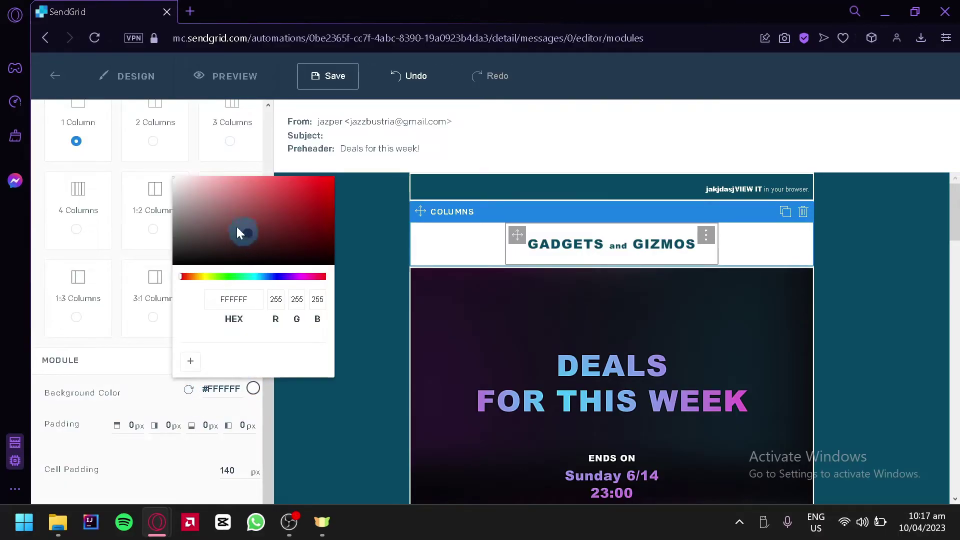
pyautogui.moveTo(237, 227); pyautogui.dragTo(217, 178)
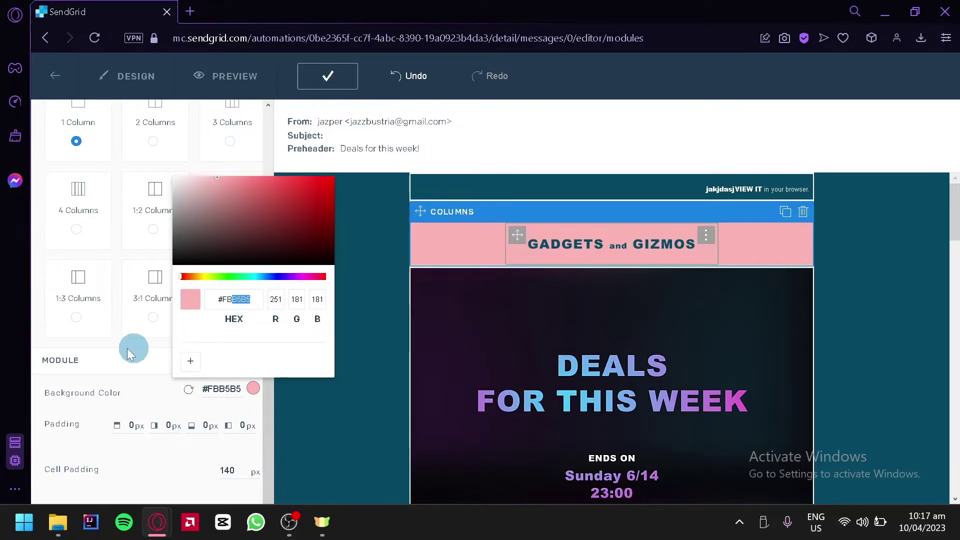
pyautogui.click(170, 453)
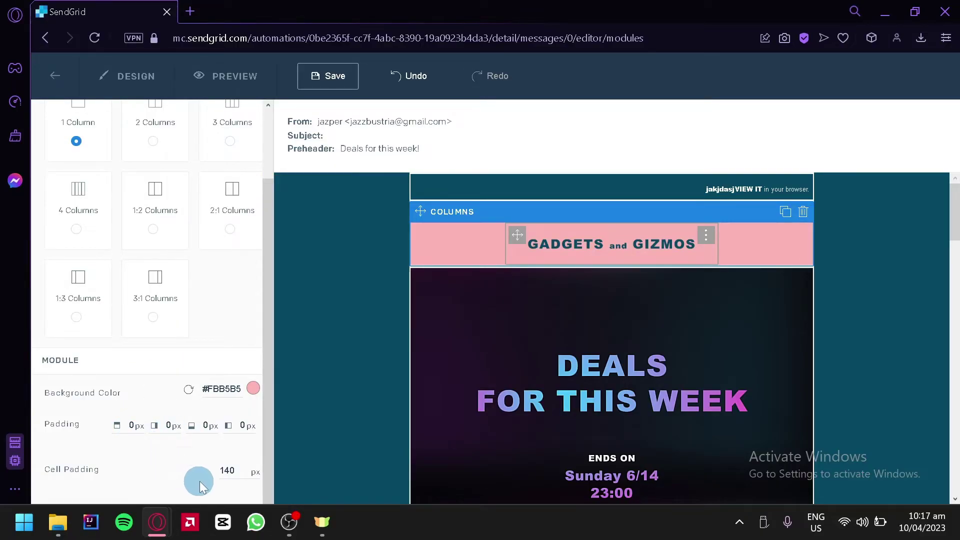
pyautogui.moveTo(580, 240)
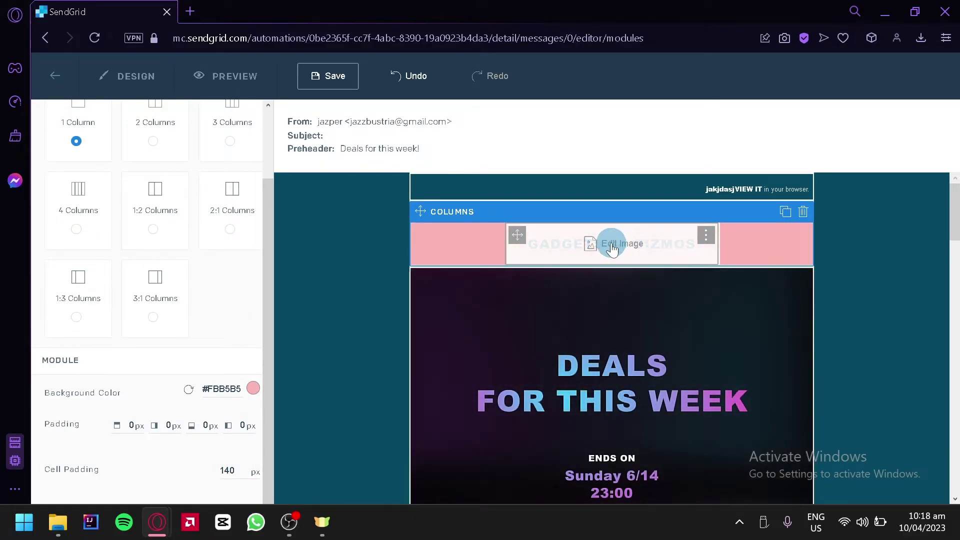
# - Open the GADGETS and GIZMOS header image in the Image Library, then close it without swapping the logo
pyautogui.click(612, 245)
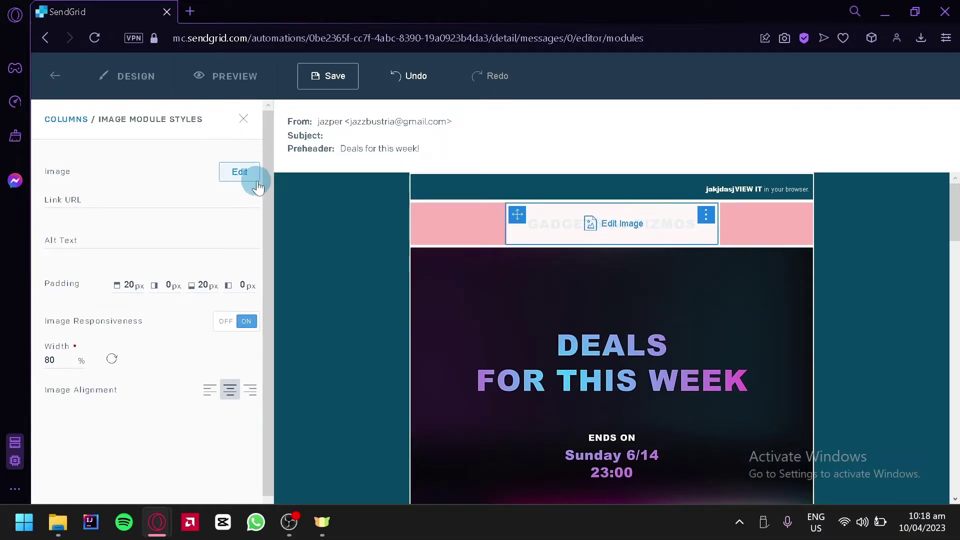
pyautogui.click(240, 173)
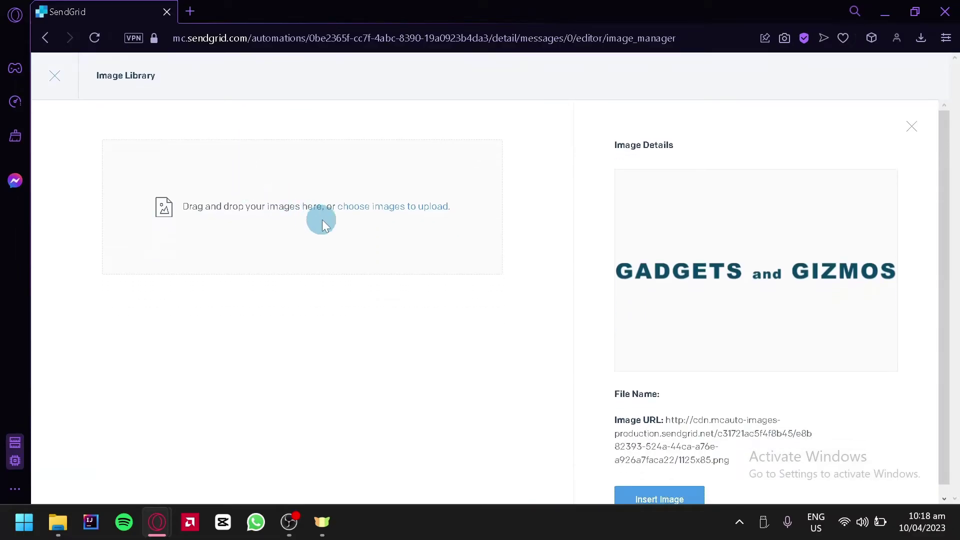
pyautogui.scroll(-1, 600, 274)
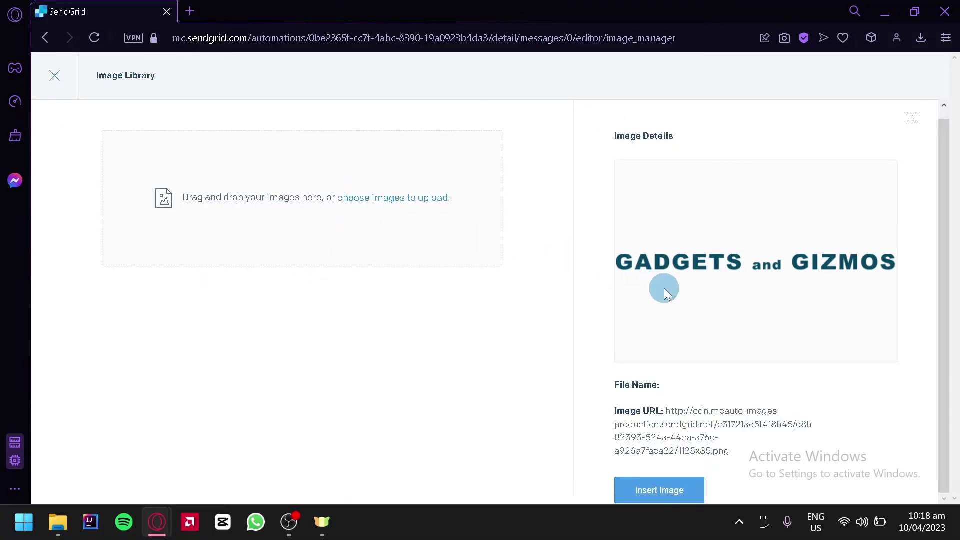
pyautogui.click(911, 117)
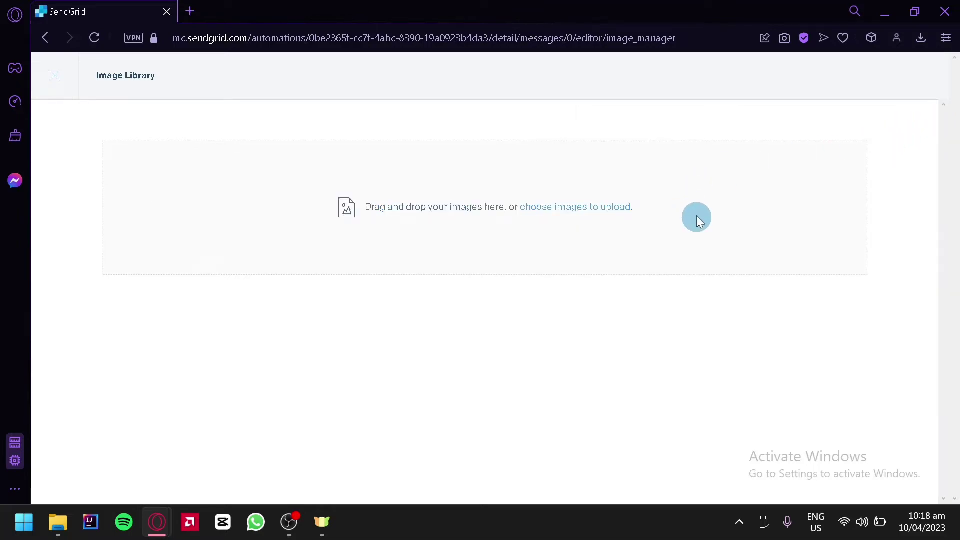
pyautogui.click(57, 86)
pyautogui.click(92, 199)
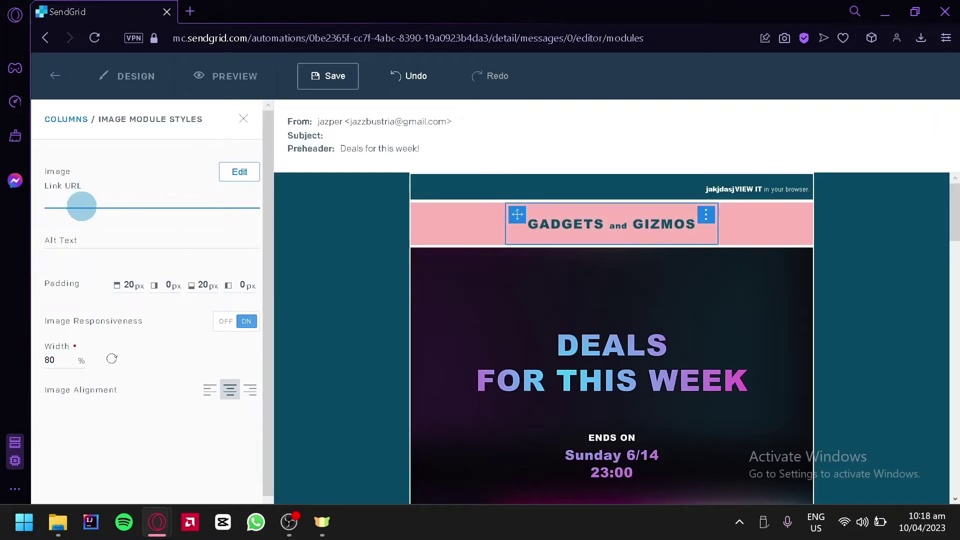
# - Give the header image alt text 'Gadgets and Gizmos', 100% width and centred alignment
pyautogui.moveTo(607, 242)
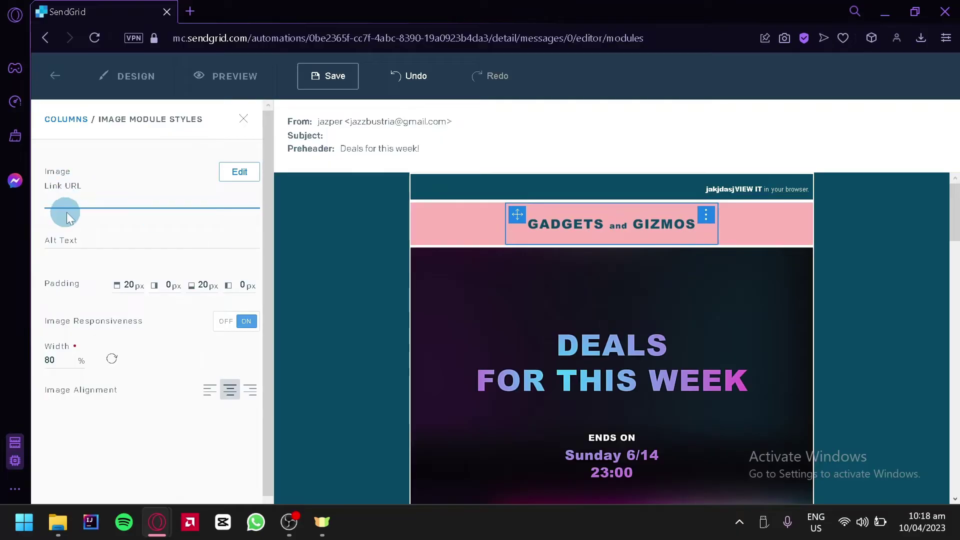
pyautogui.click(94, 247)
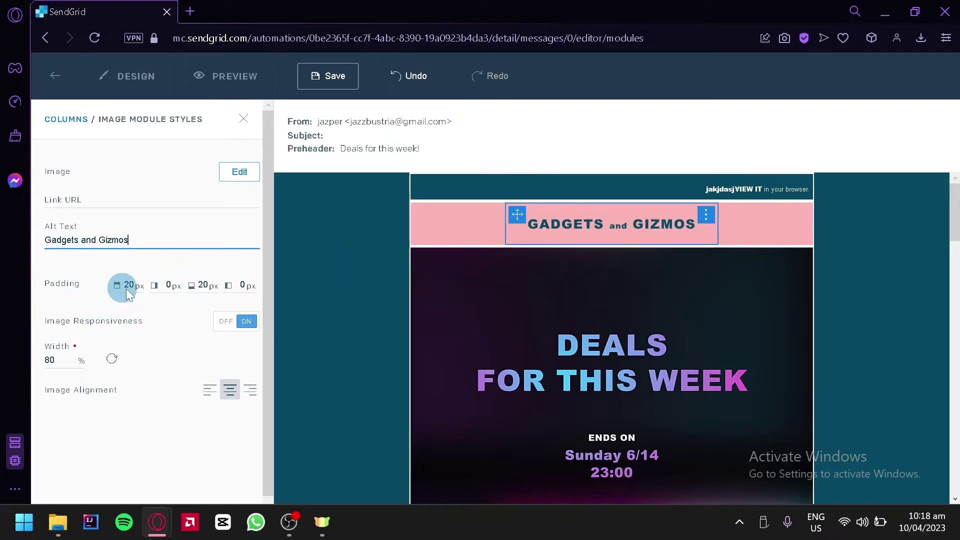
pyautogui.click(232, 331)
pyautogui.click(243, 323)
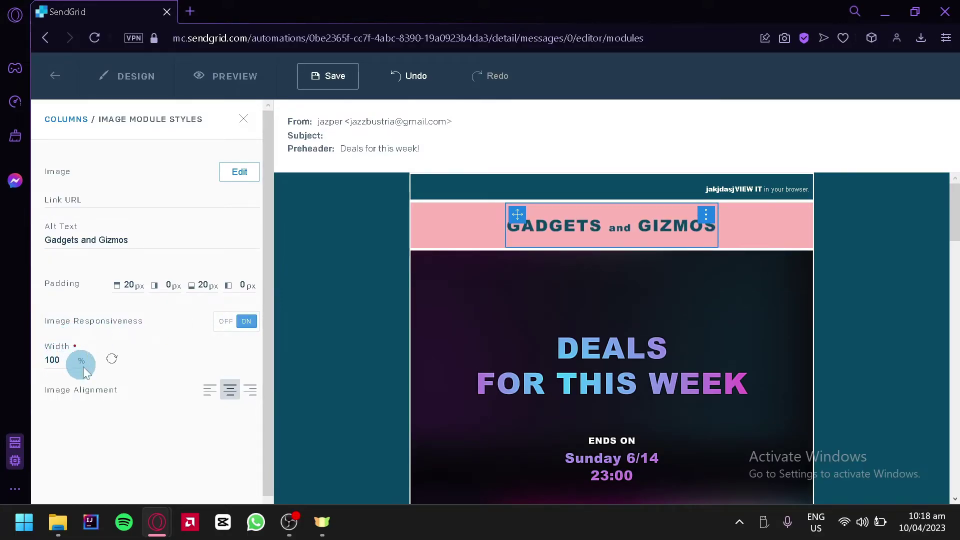
pyautogui.click(209, 390)
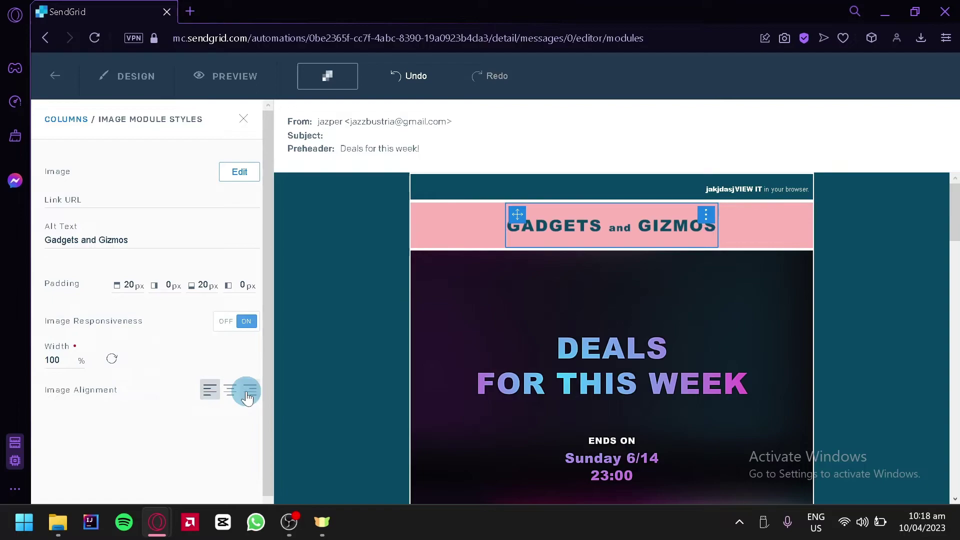
pyautogui.click(227, 393)
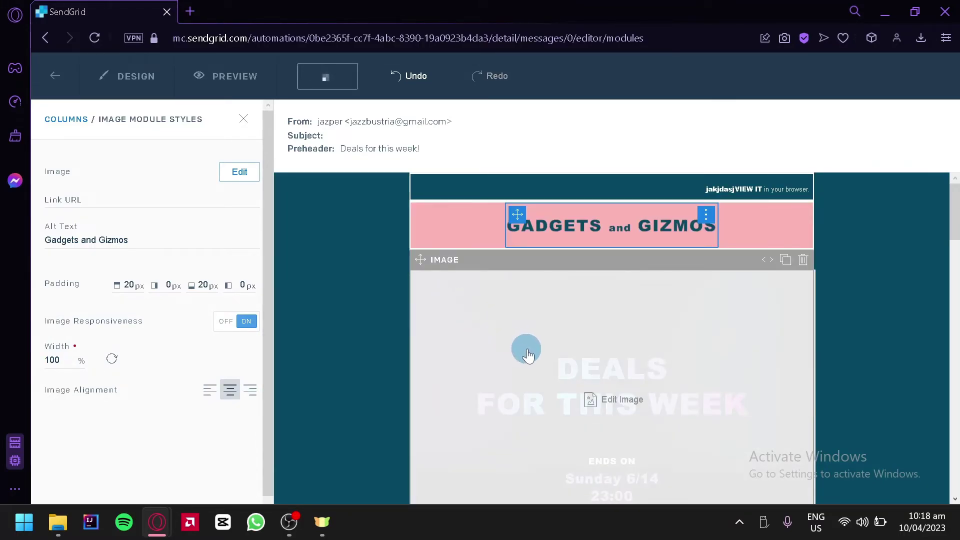
# - Select the DEALS FOR THIS WEEK banner image, then close its style settings
pyautogui.click(525, 349)
pyautogui.scroll(-2, 880, 353)
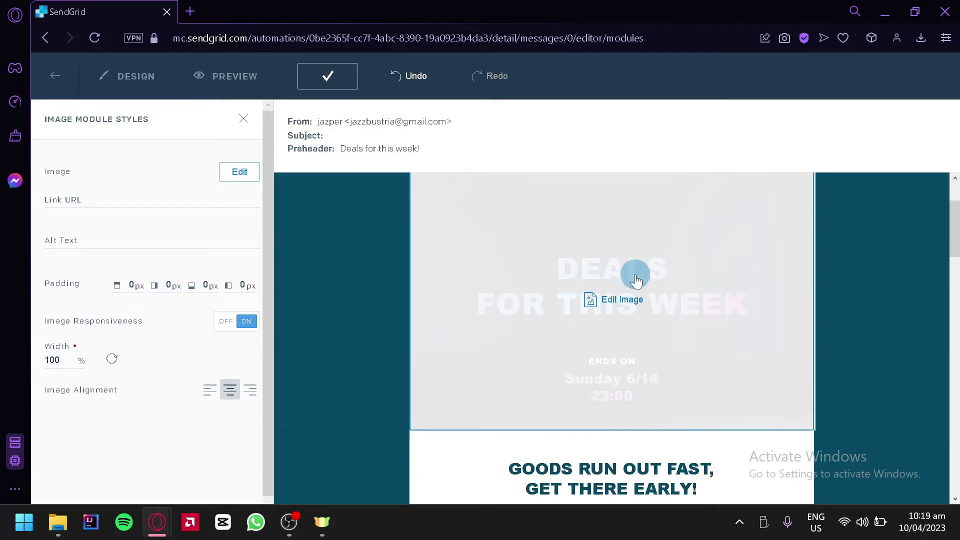
pyautogui.scroll(2, 636, 282)
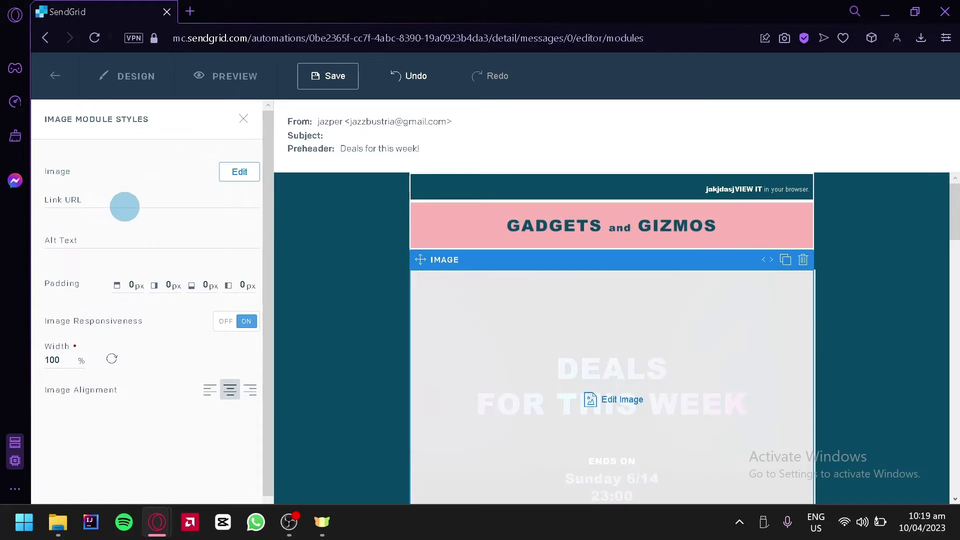
pyautogui.click(254, 129)
# - Bring up the SHOP NOW button's styles, selecting its label text and link URL field
pyautogui.scroll(-6, 537, 300)
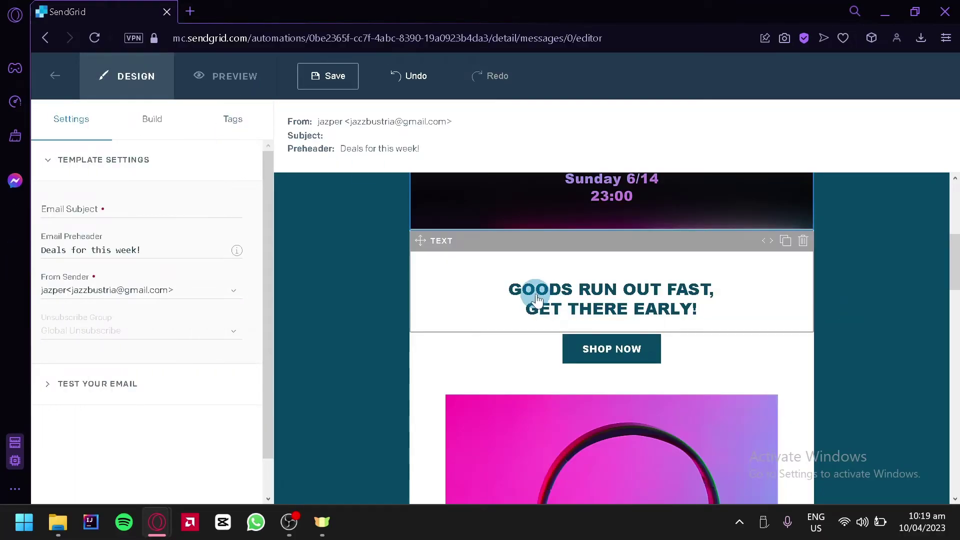
pyautogui.scroll(-2, 538, 299)
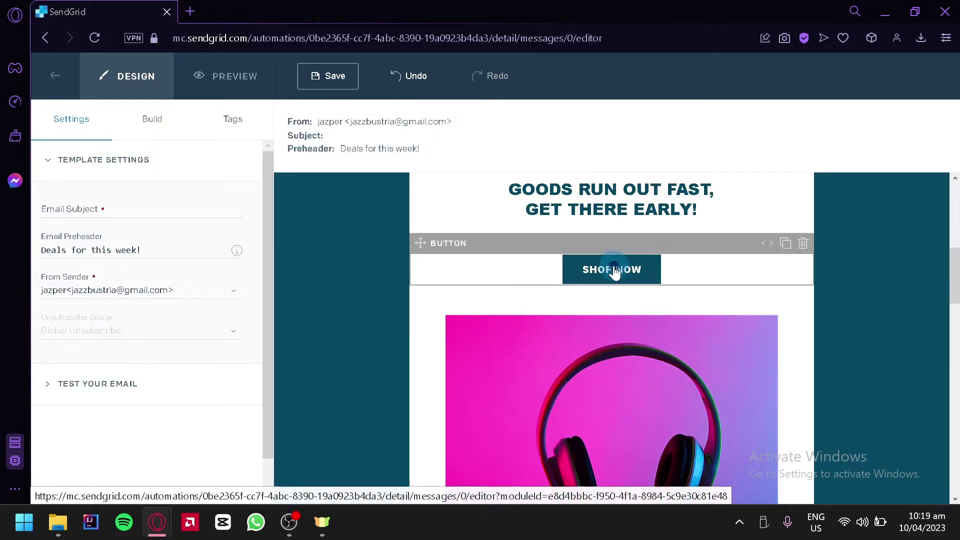
pyautogui.click(615, 273)
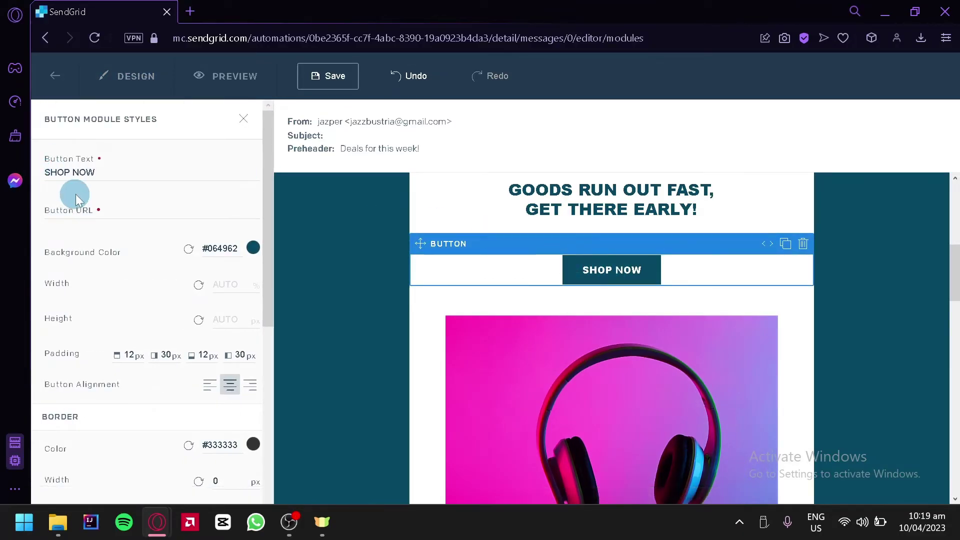
pyautogui.click(111, 172)
pyautogui.moveTo(98, 172); pyautogui.dragTo(31, 175)
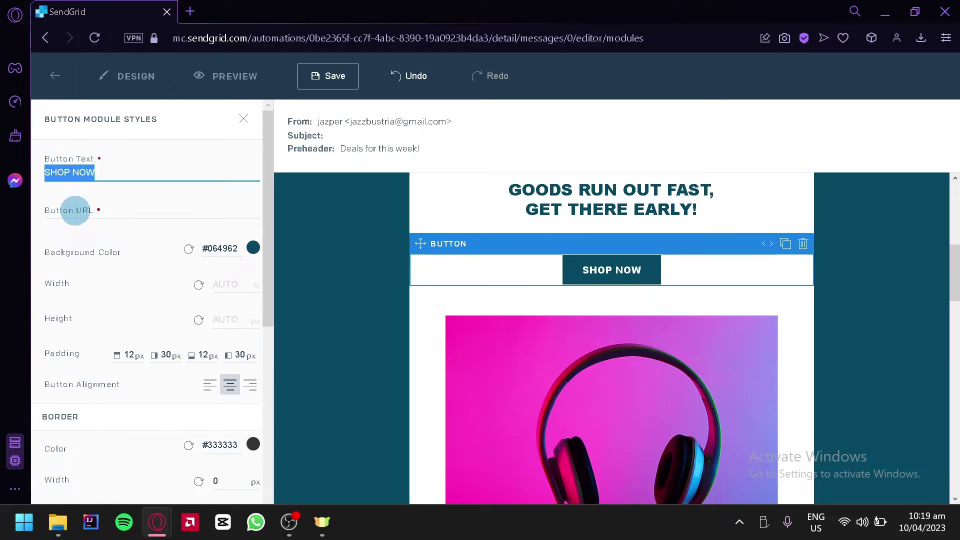
pyautogui.click(61, 210)
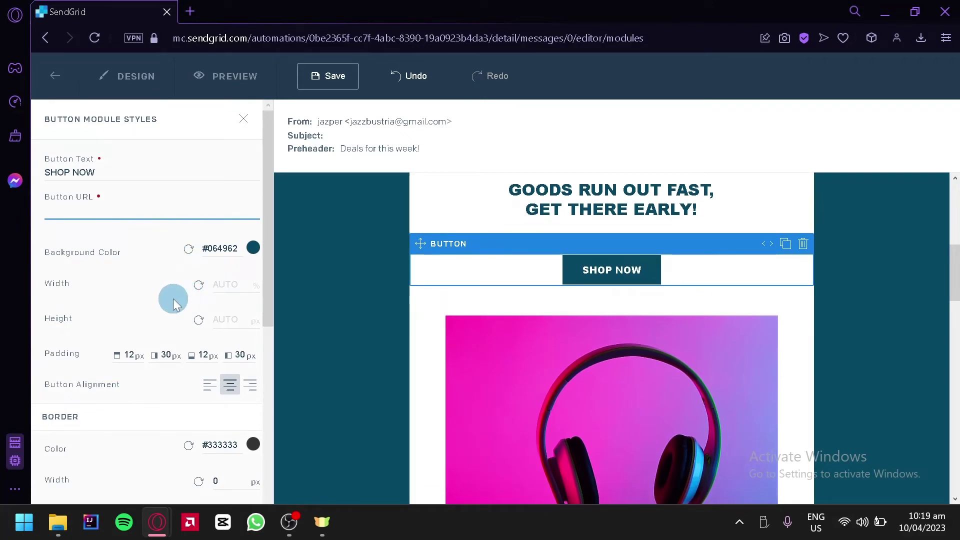
# - Review the email from header to footer, then return to its subject, preheader and sender settings
pyautogui.scroll(-6, 173, 303)
pyautogui.scroll(-8, 473, 392)
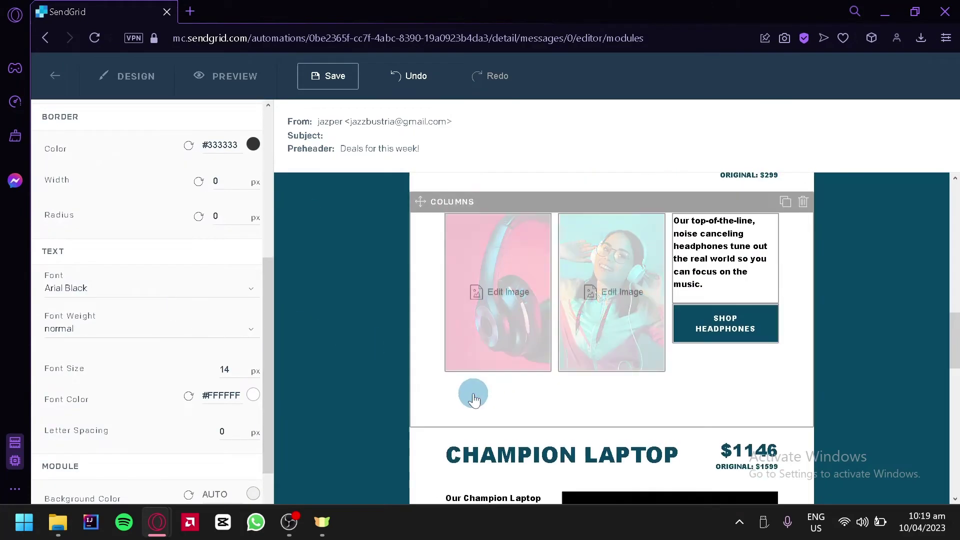
pyautogui.scroll(4, 887, 383)
pyautogui.scroll(5, 751, 246)
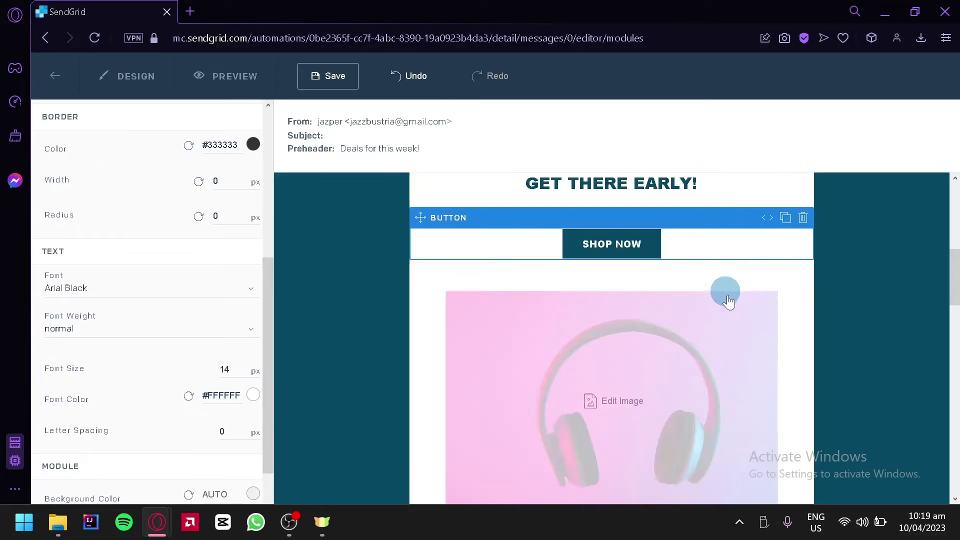
pyautogui.scroll(-15, 907, 344)
pyautogui.scroll(-2, 901, 343)
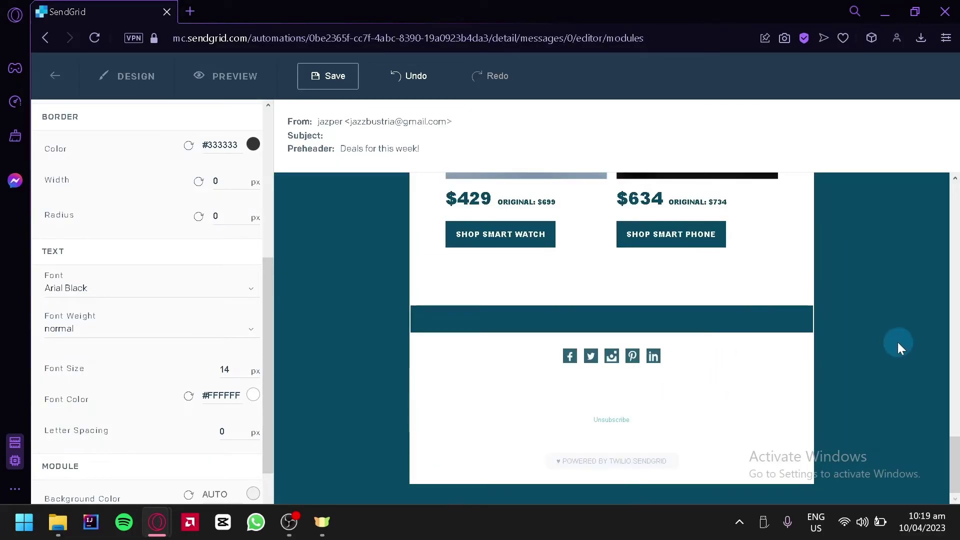
pyautogui.scroll(20, 841, 337)
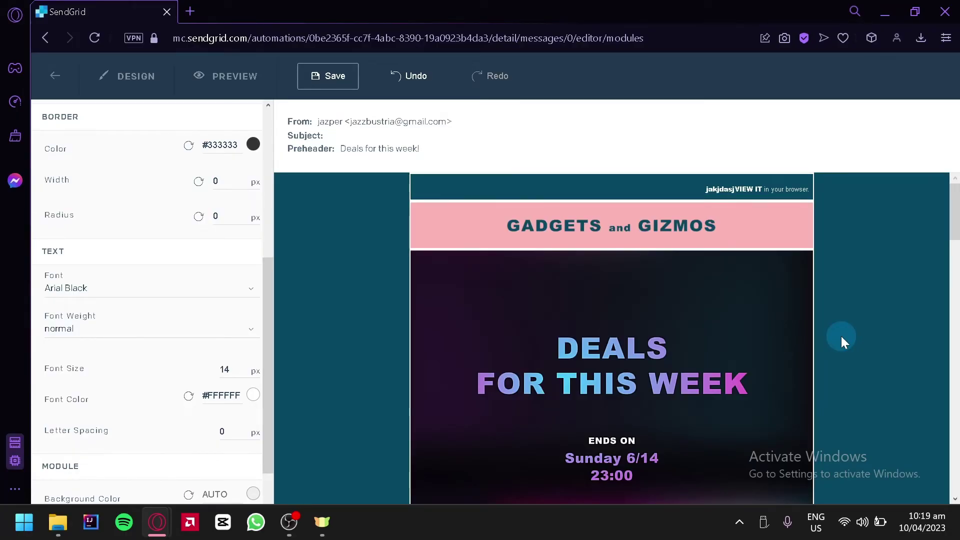
pyautogui.scroll(-10, 841, 336)
pyautogui.click(362, 141)
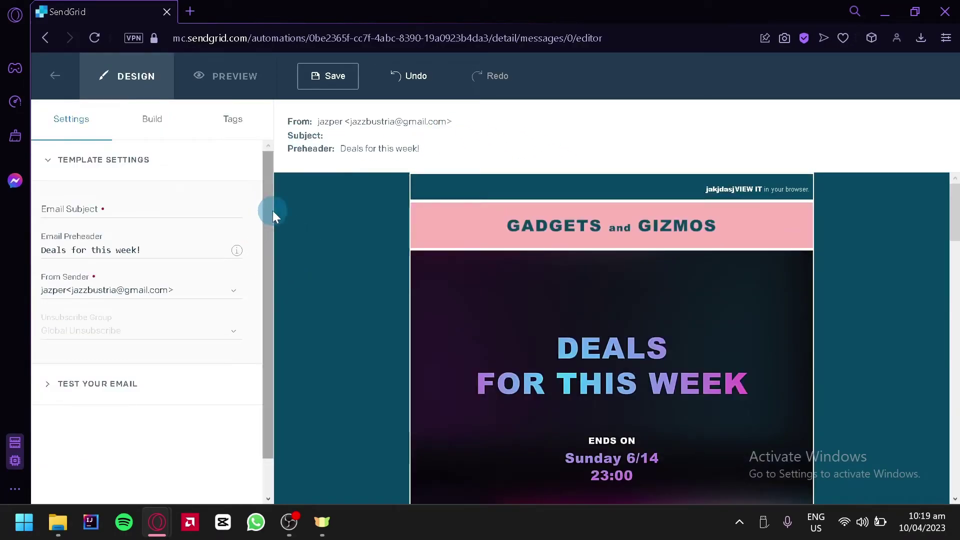
# - Reopen the template settings and go to the Email Subject field for the subject Testing
pyautogui.click(55, 170)
pyautogui.click(56, 168)
pyautogui.click(93, 208)
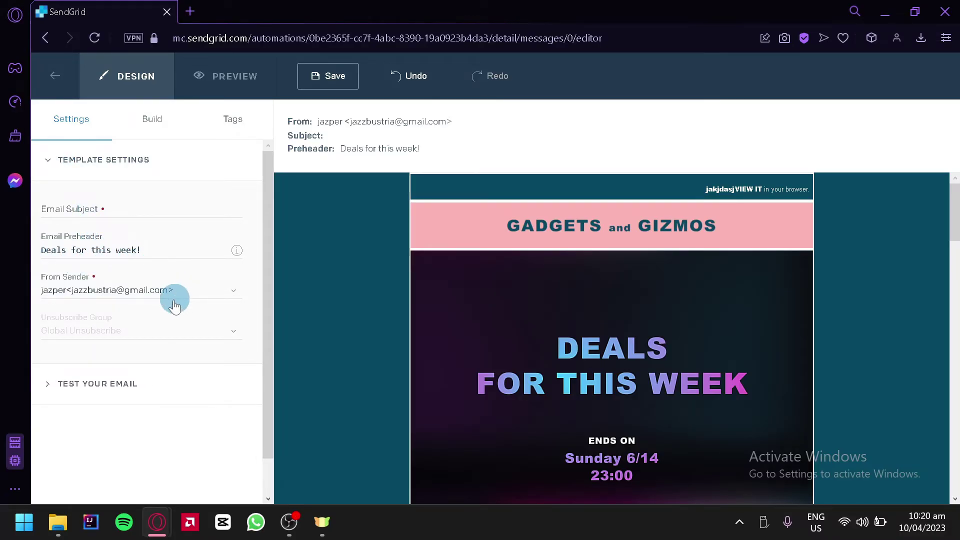
# - Enter the test recipient's e-mail address and send a test, triggering the required-fields warning
pyautogui.click(48, 385)
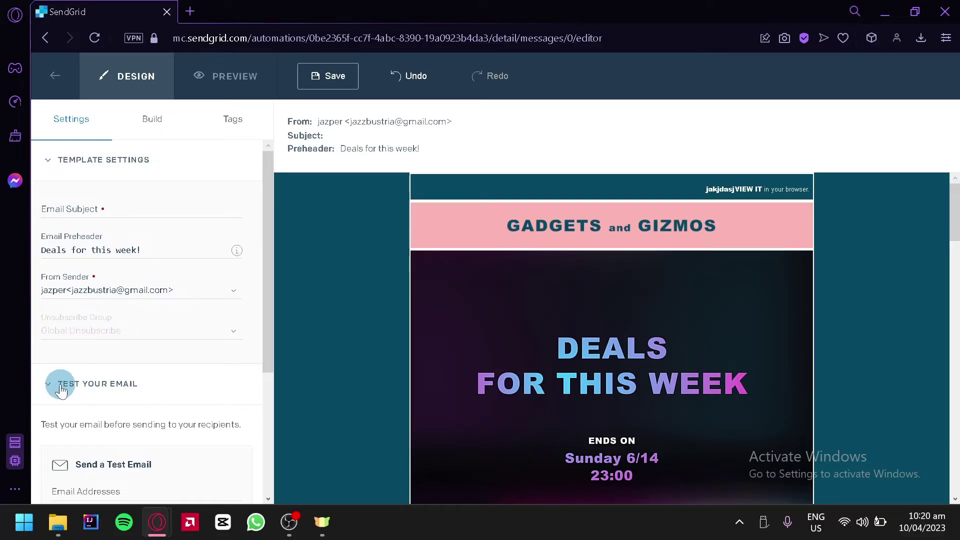
pyautogui.scroll(-4, 210, 368)
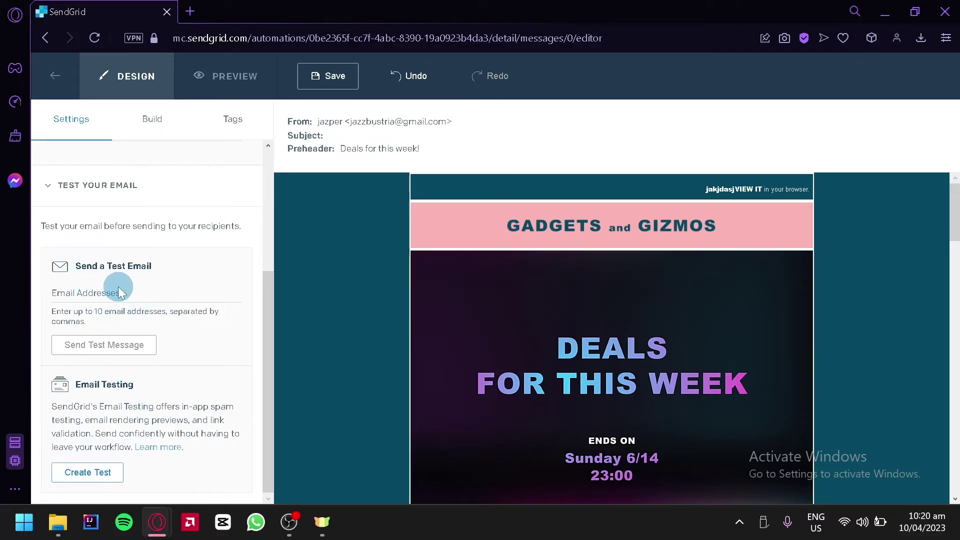
pyautogui.click(119, 293)
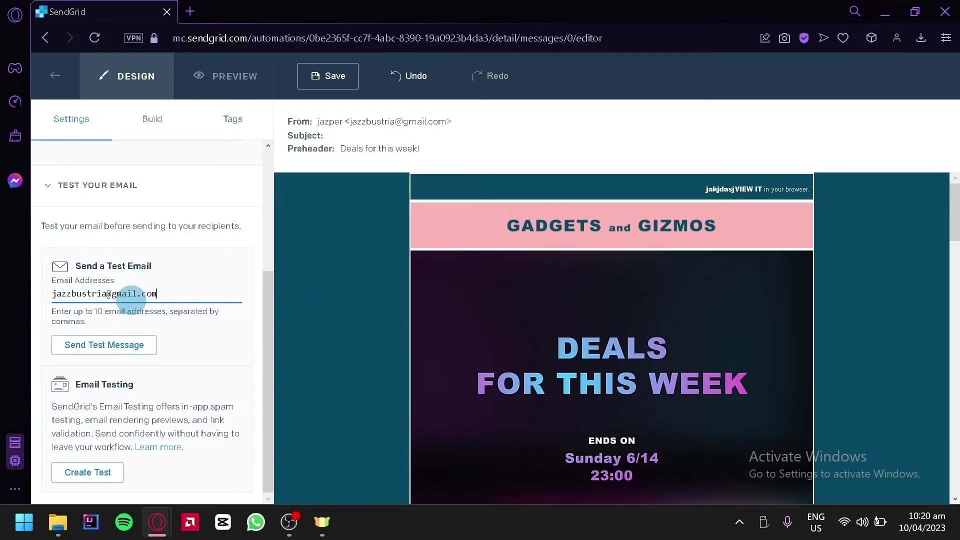
pyautogui.click(90, 347)
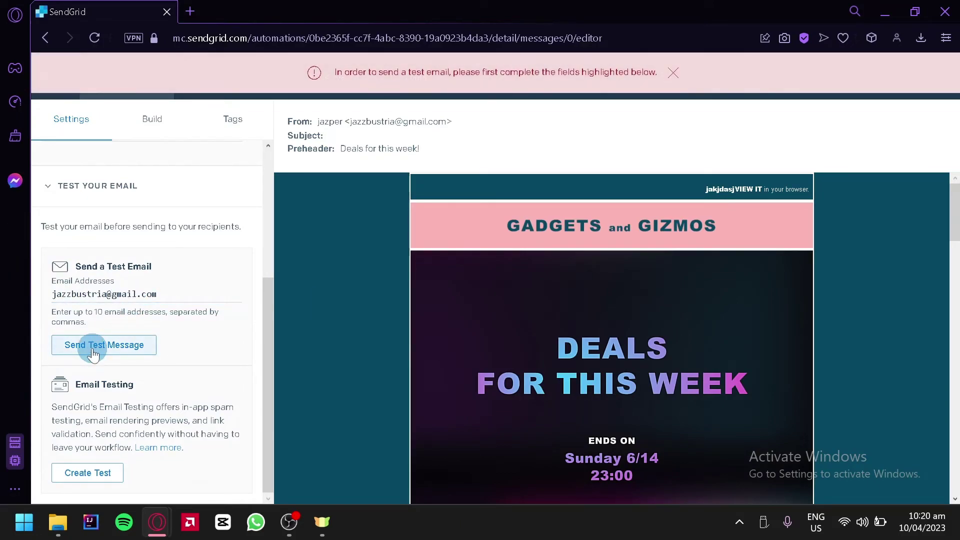
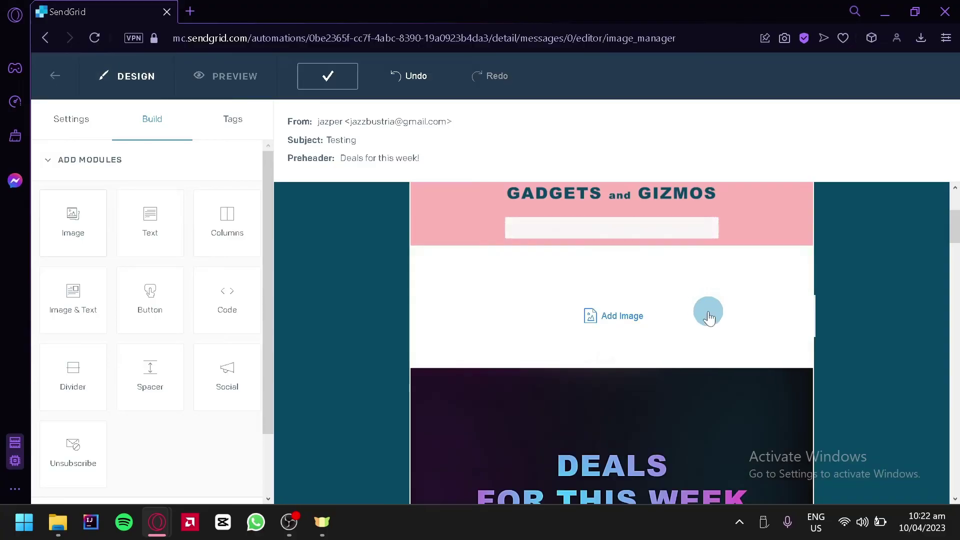
# - Delete the empty image block from the deals email and look over the personalisation tags list
pyautogui.click(63, 89)
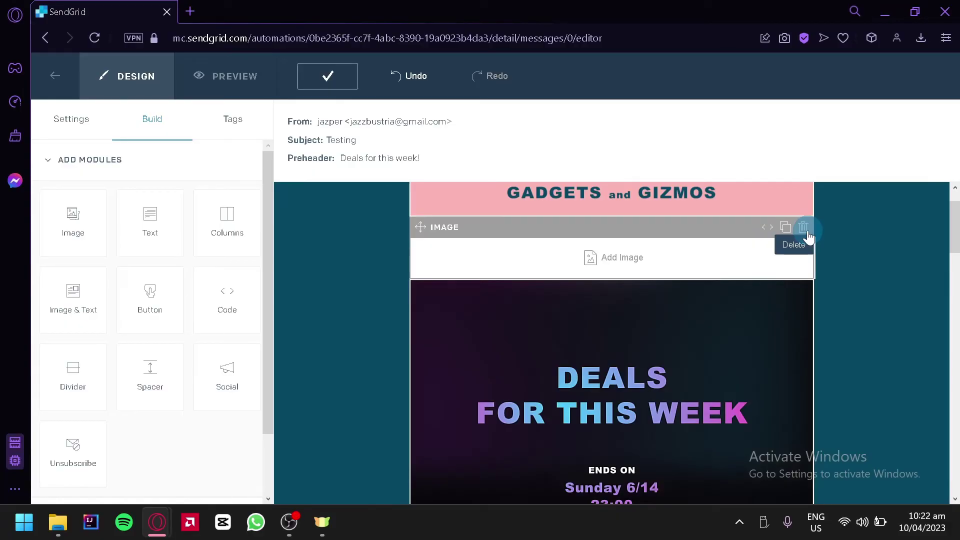
pyautogui.click(803, 228)
pyautogui.click(226, 119)
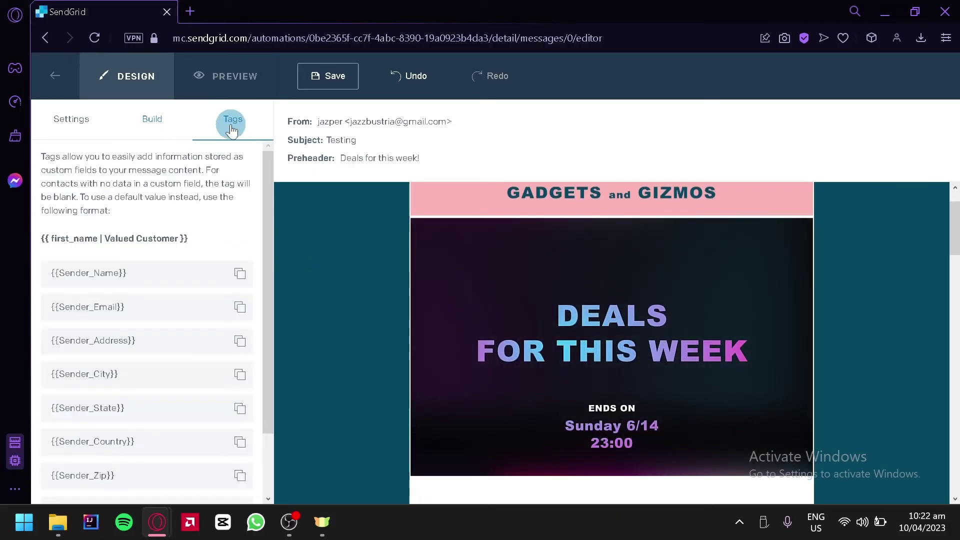
pyautogui.scroll(-4, 128, 230)
pyautogui.scroll(2, 135, 242)
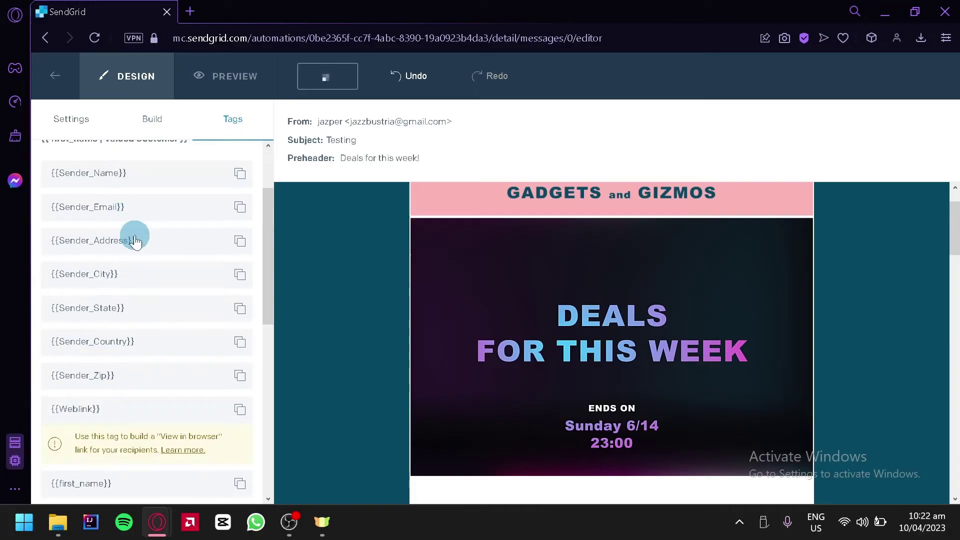
pyautogui.scroll(2, 146, 270)
pyautogui.scroll(-8, 200, 272)
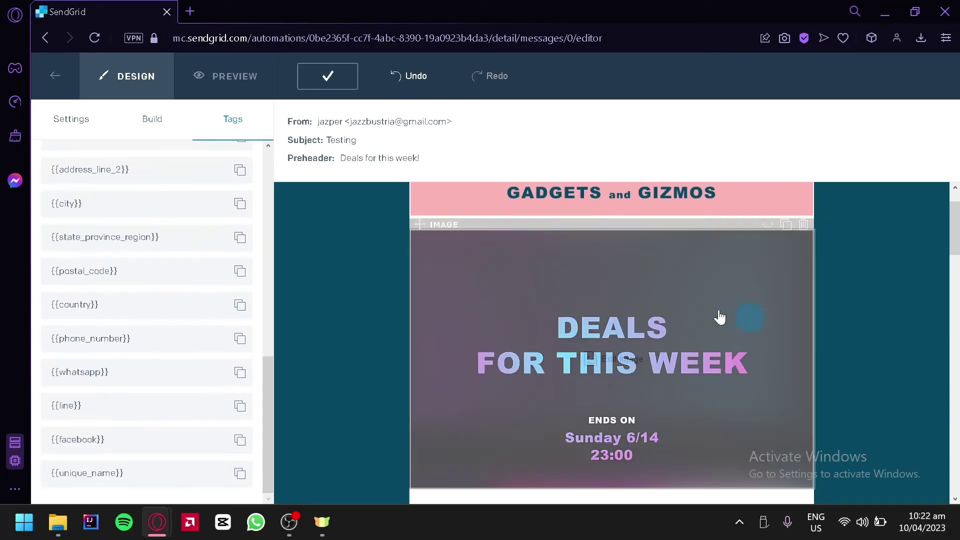
pyautogui.scroll(10, 100, 265)
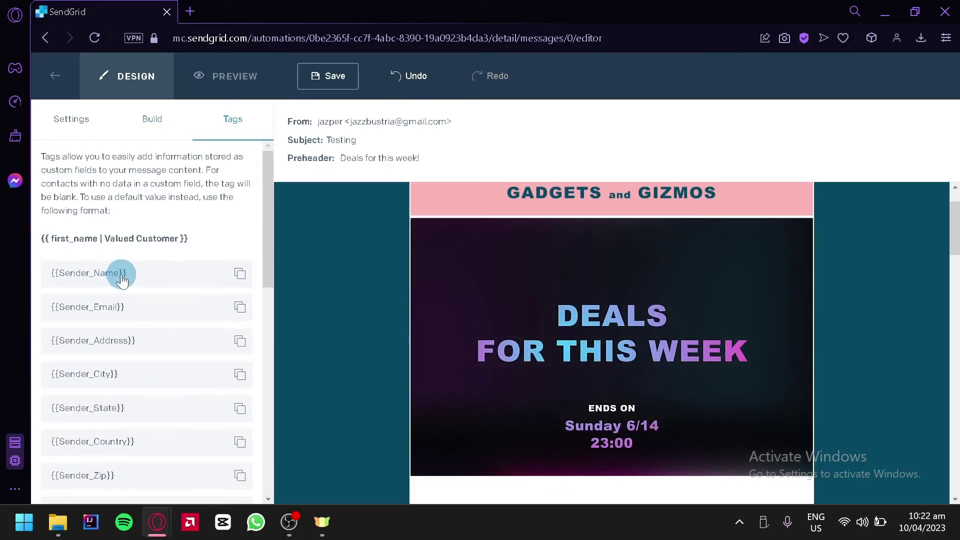
# - Review the email's subject and sender settings, then bring up the email preview
pyautogui.click(88, 139)
pyautogui.scroll(-5, 387, 343)
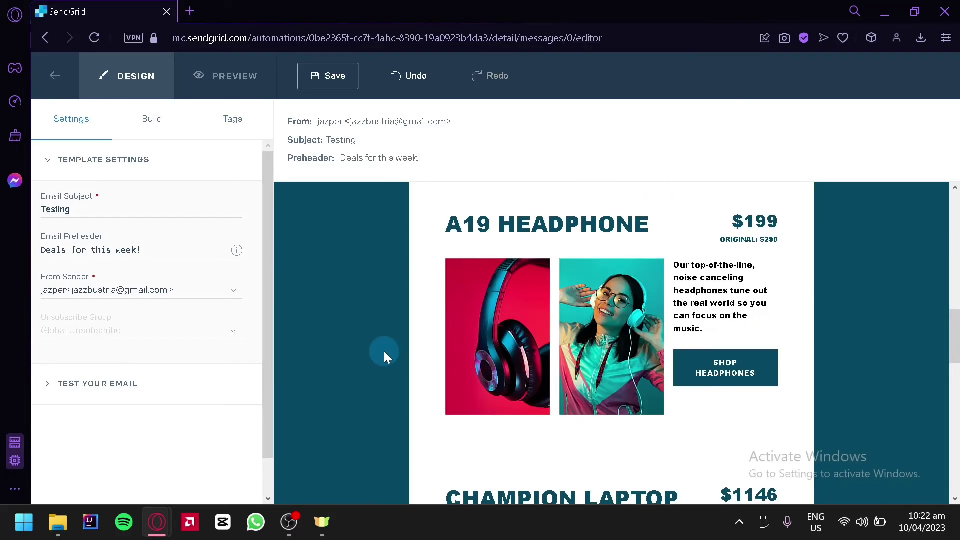
pyautogui.scroll(-15, 385, 353)
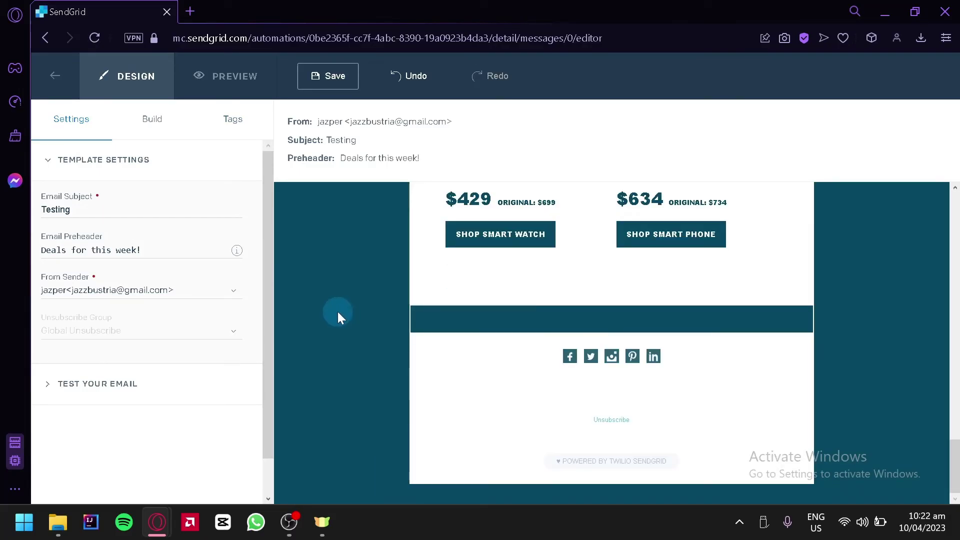
pyautogui.scroll(8, 332, 307)
pyautogui.click(209, 90)
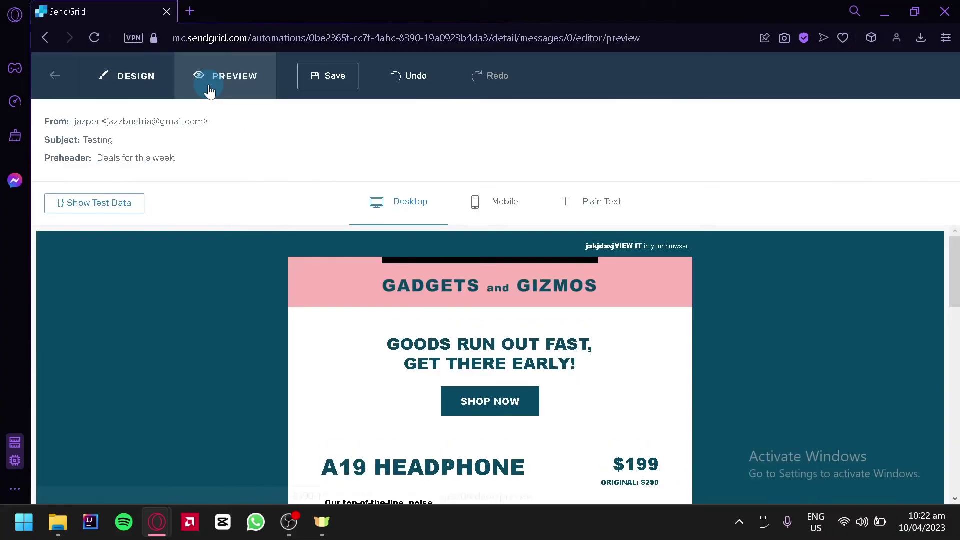
# - Check the deals email in the Desktop and Mobile preview layouts
pyautogui.click(265, 265)
pyautogui.scroll(-10, 248, 404)
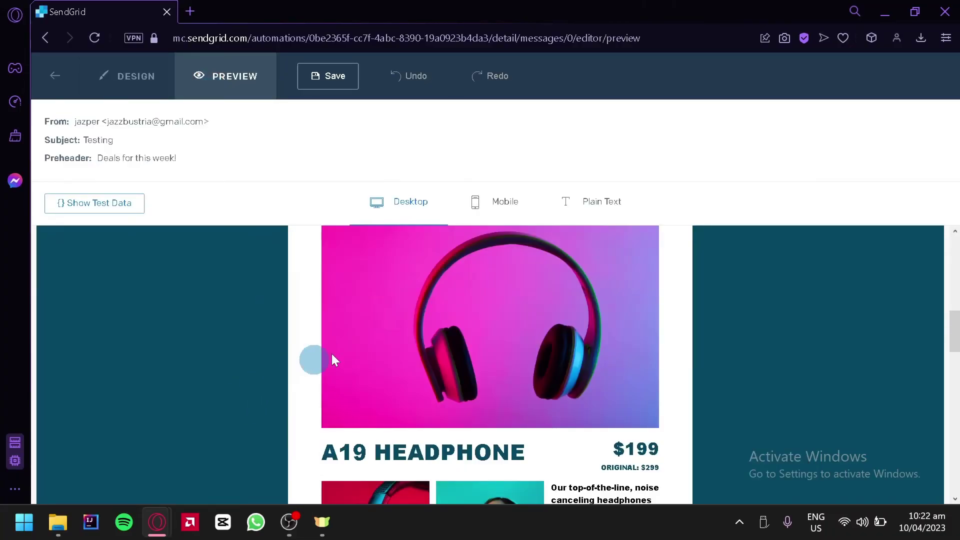
pyautogui.scroll(10, 270, 268)
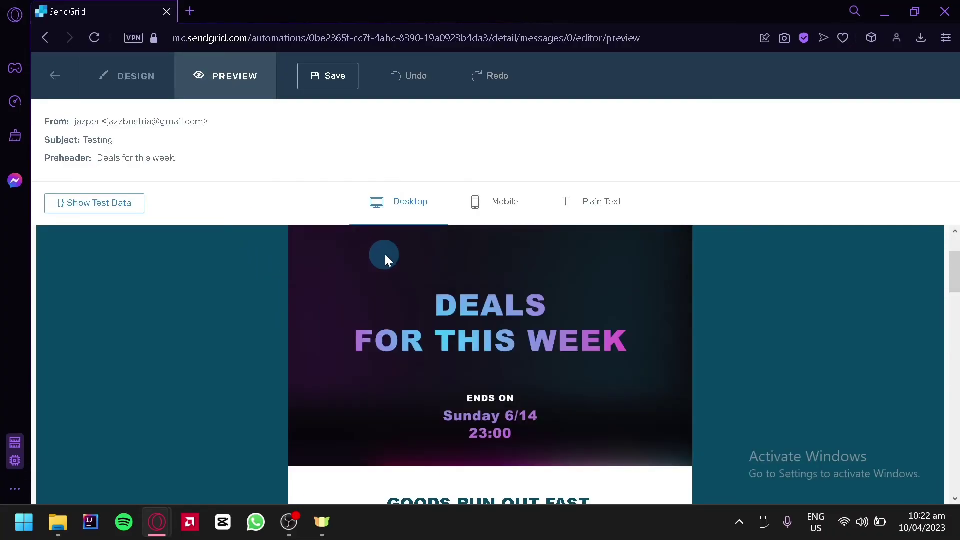
pyautogui.click(421, 203)
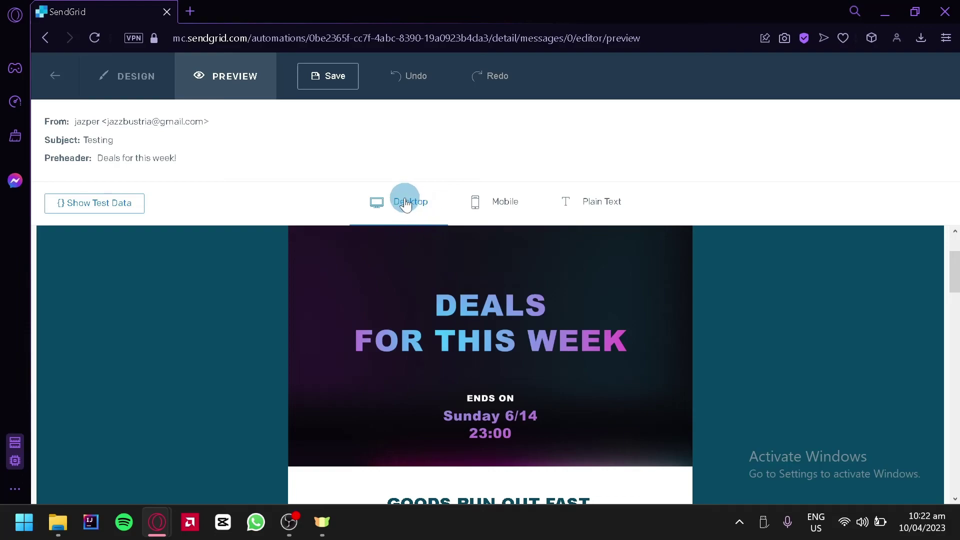
pyautogui.click(506, 210)
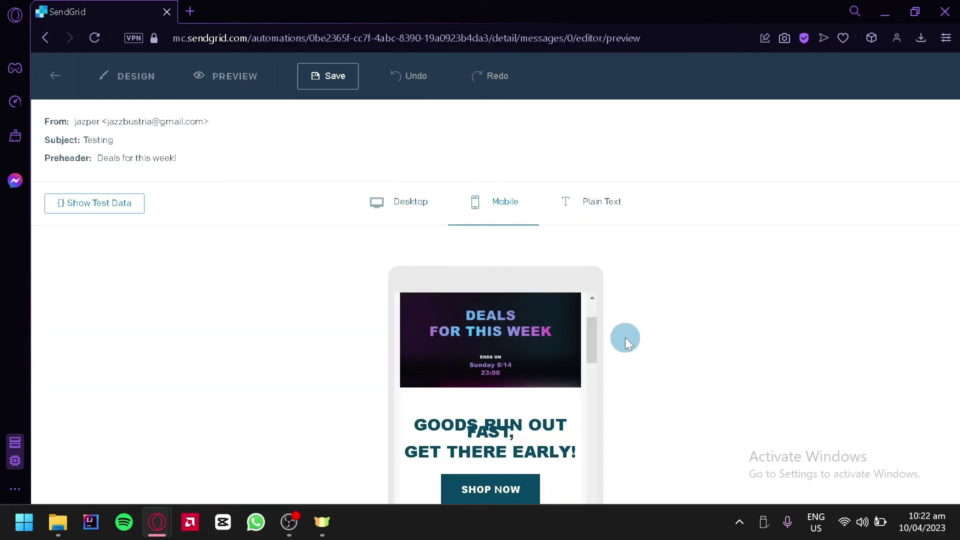
pyautogui.scroll(-5, 564, 345)
pyautogui.scroll(8, 568, 347)
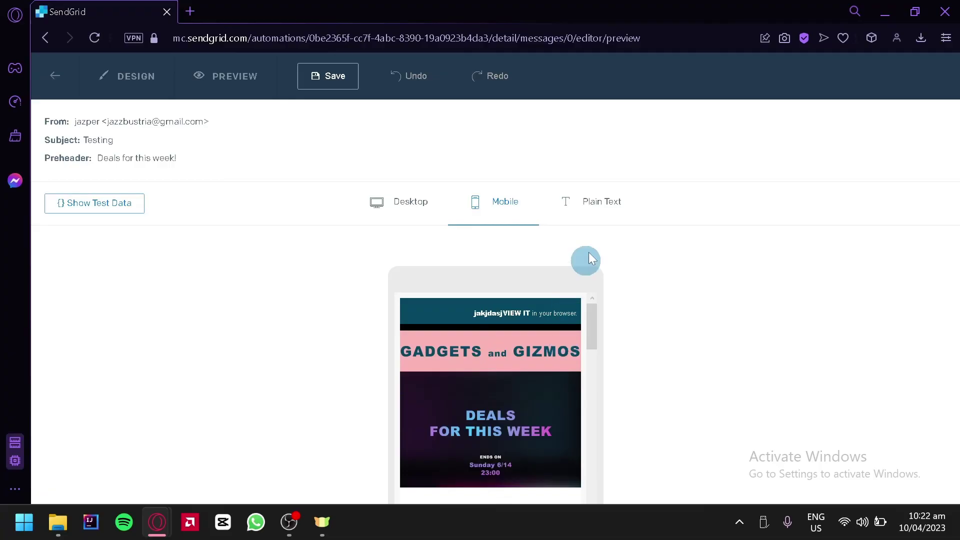
# - View the auto-generated Plain Text version of the email and scroll through it
pyautogui.click(607, 205)
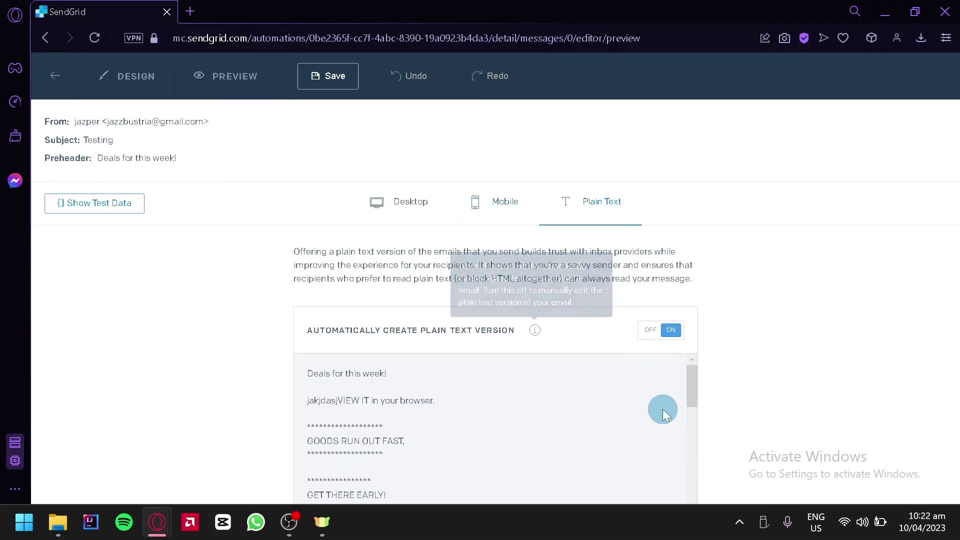
pyautogui.scroll(-5, 659, 411)
pyautogui.scroll(5, 657, 409)
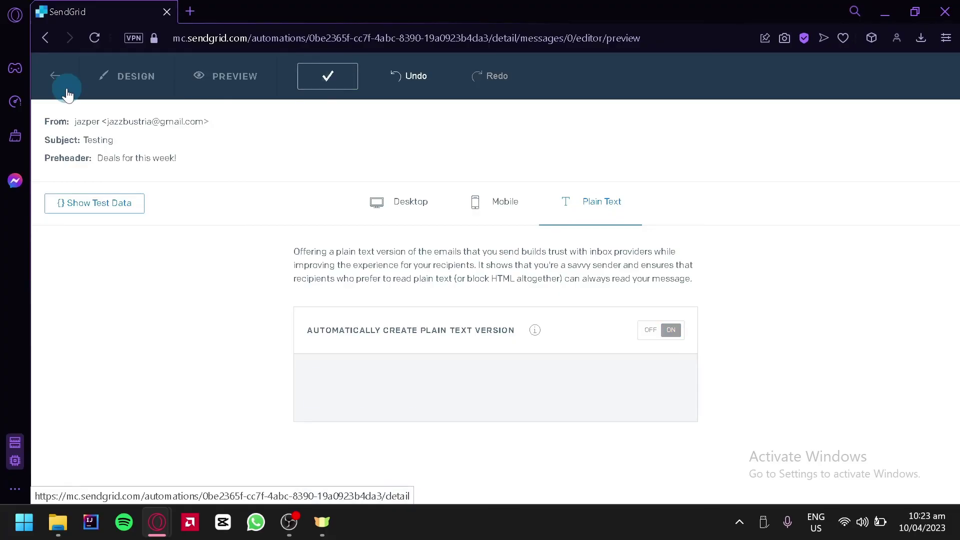
# - Save the deals email and return to the Welcome automation
pyautogui.click(48, 81)
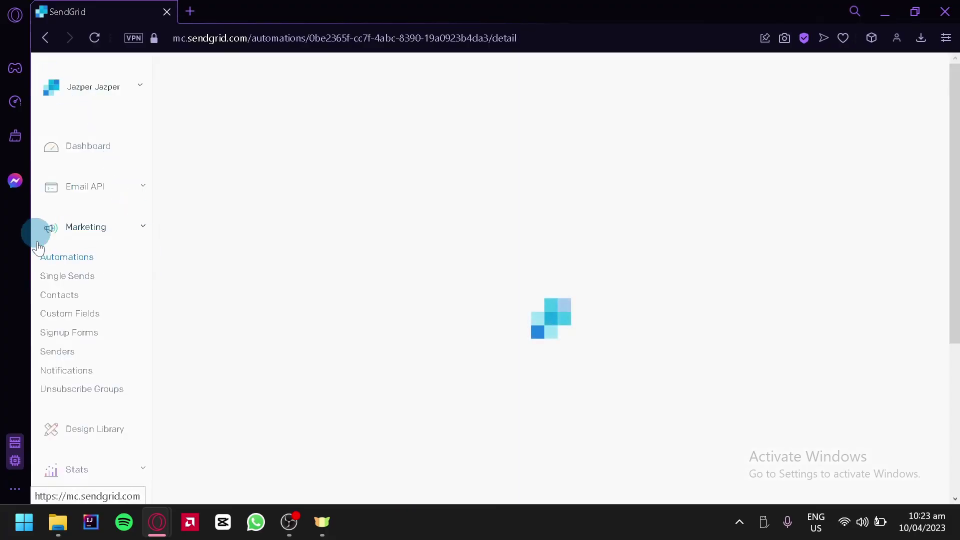
pyautogui.scroll(-10, 448, 289)
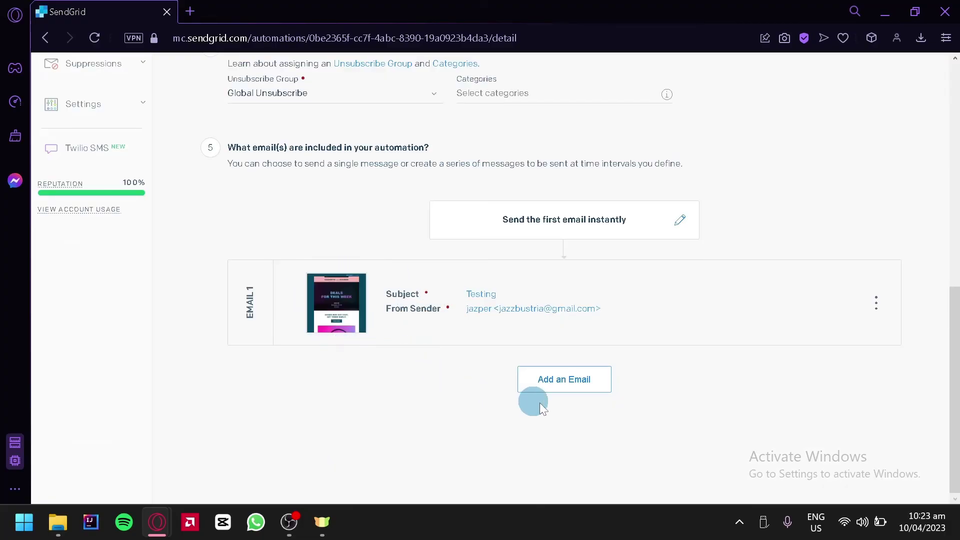
pyautogui.scroll(10, 804, 255)
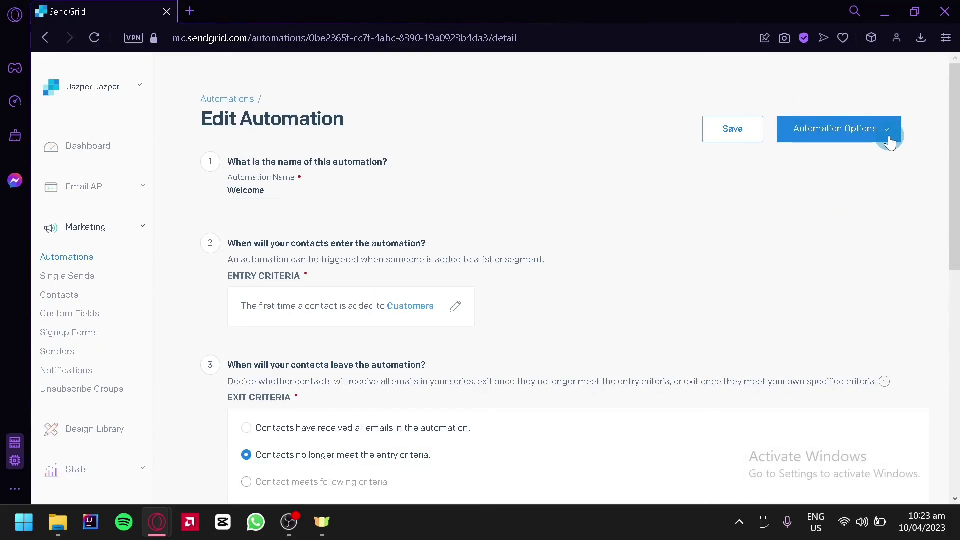
# - Set the Welcome automation live from Automation Options and confirm
pyautogui.click(888, 142)
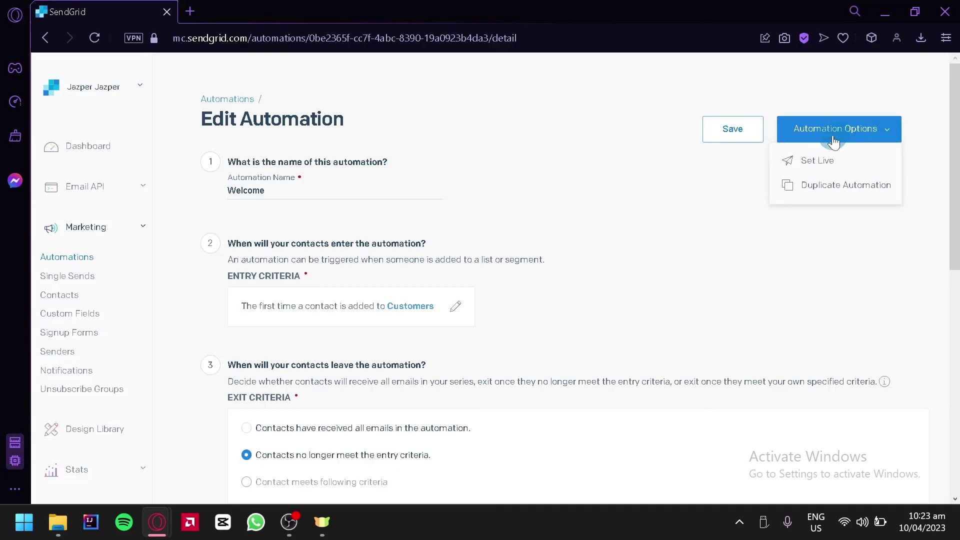
pyautogui.click(816, 163)
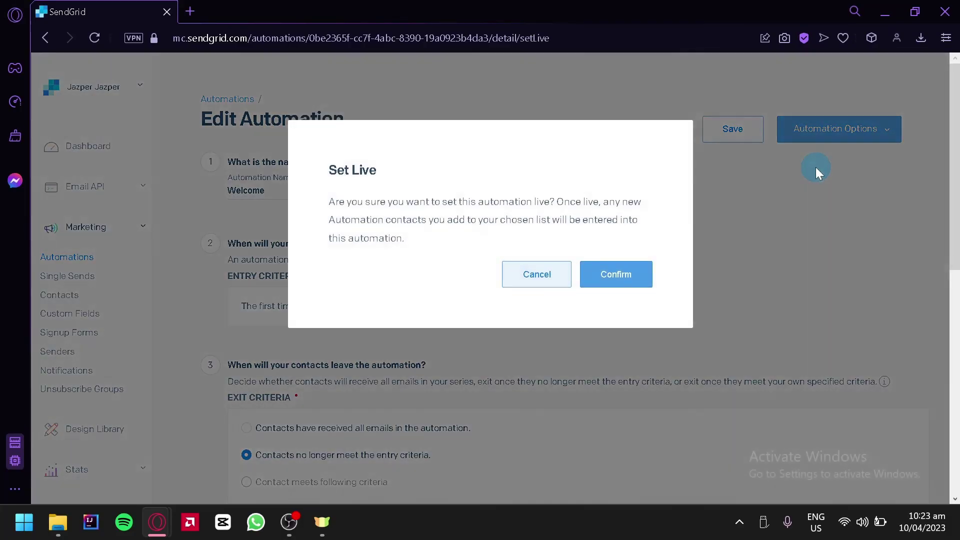
pyautogui.click(643, 286)
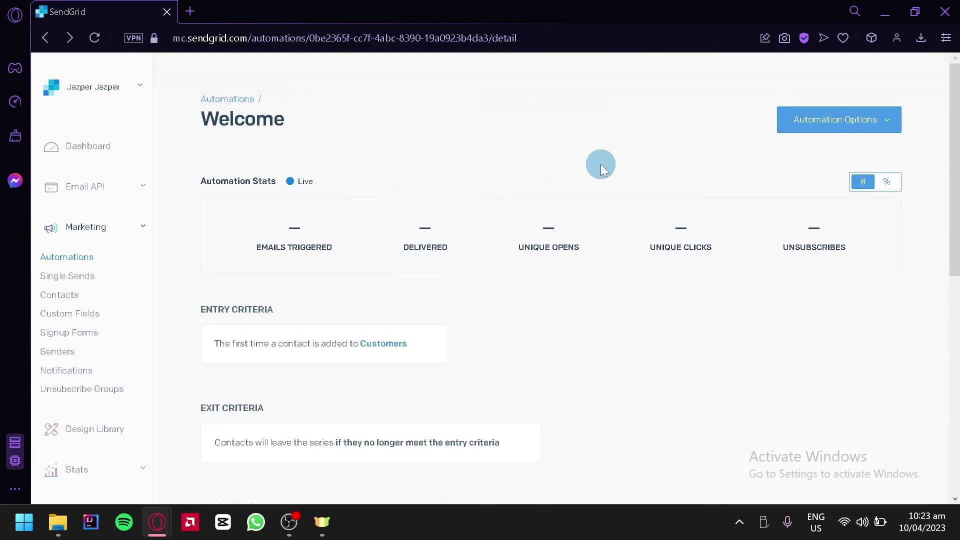
# - Go to Single Sends, browse SendGrid Email Designs, and close the panel without creating a send
pyautogui.click(77, 279)
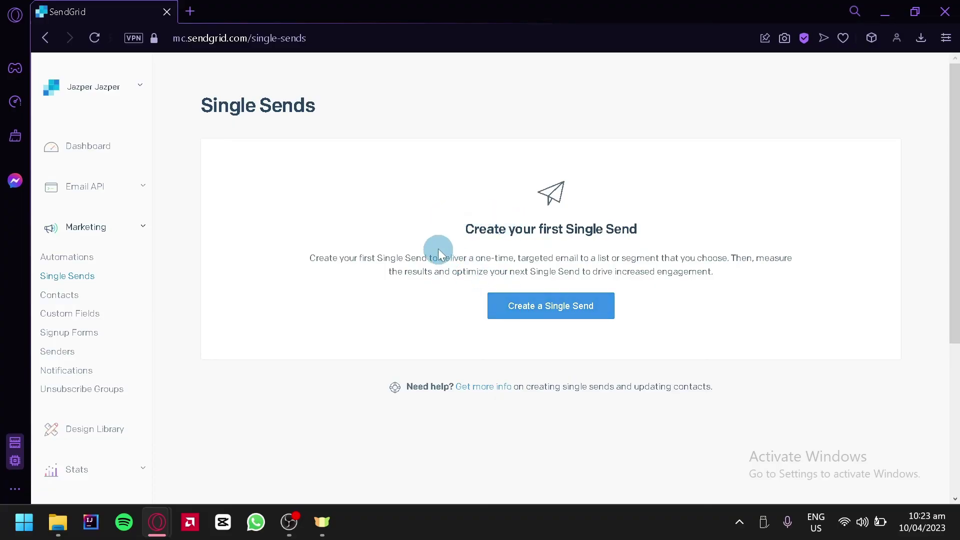
pyautogui.click(513, 306)
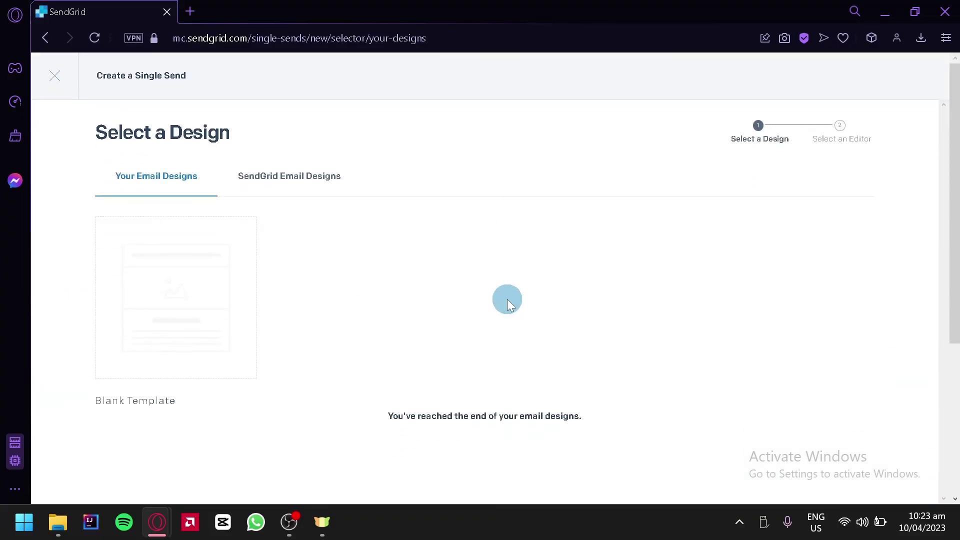
pyautogui.click(268, 183)
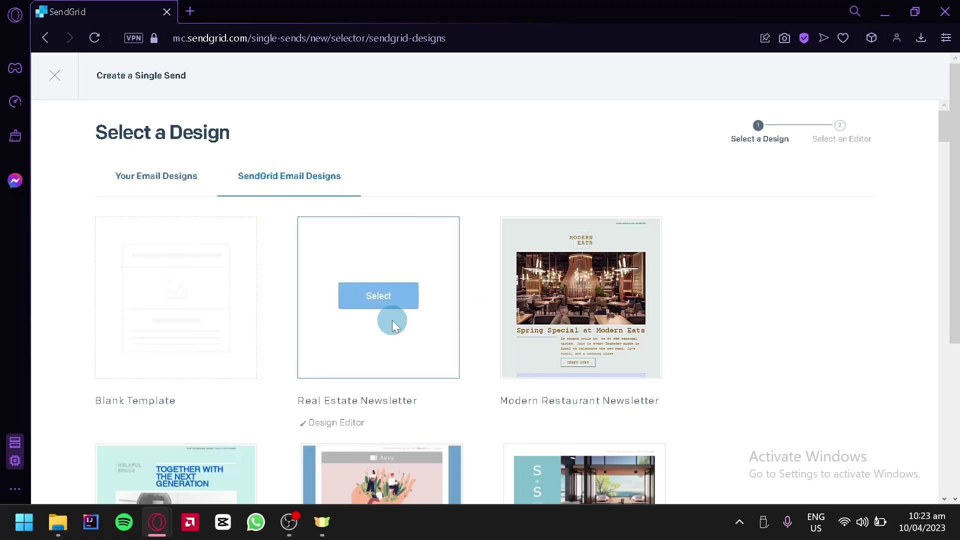
pyautogui.scroll(-5, 851, 385)
pyautogui.scroll(5, 839, 385)
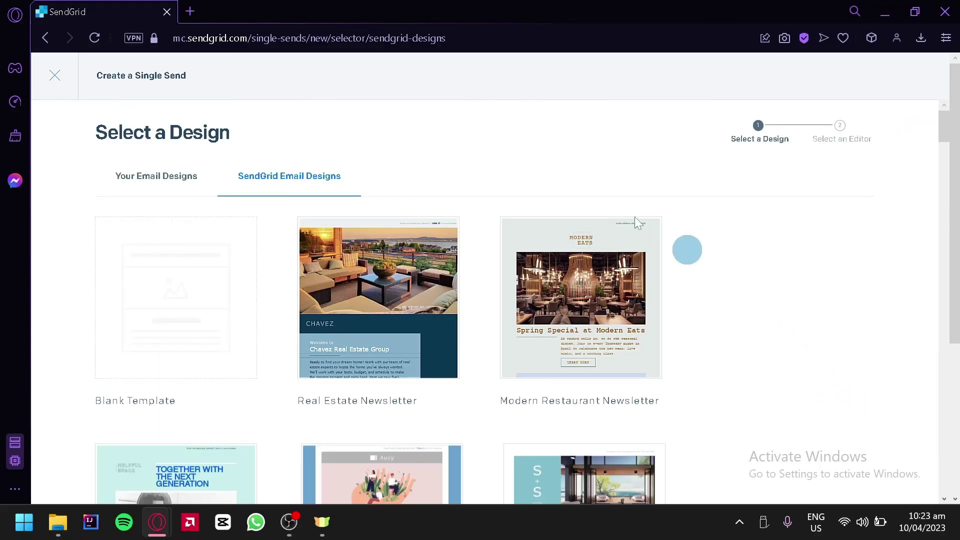
pyautogui.click(52, 78)
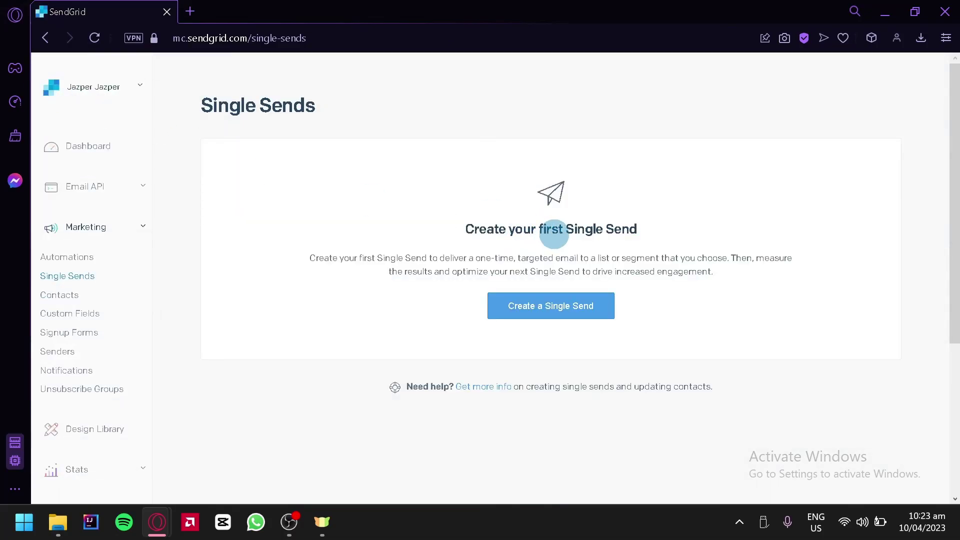